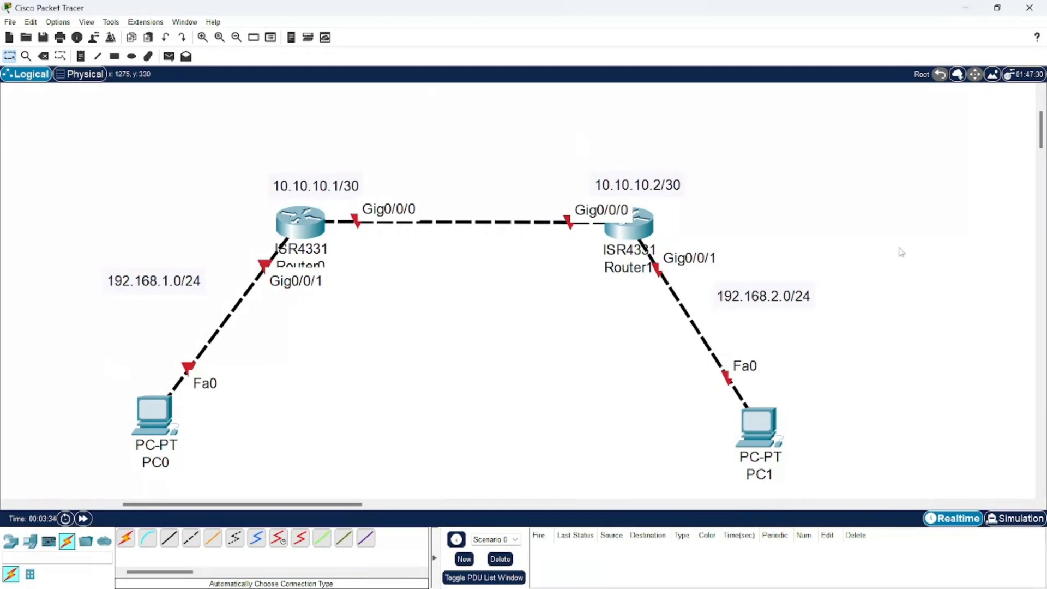
Examine the planned topology: the 10.10.10.1/30 to 10.10.10.2/30 router link and the 192.168.1.0/24 and 192.168.2.0/24 client networks
drag(761, 193, 207, 240)
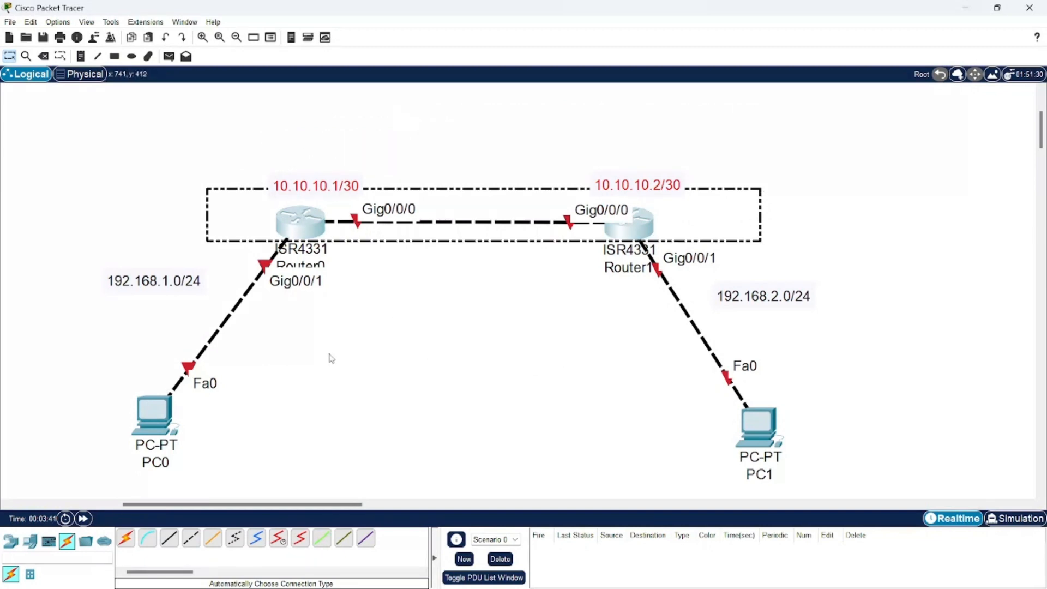
drag(309, 394, 49, 432)
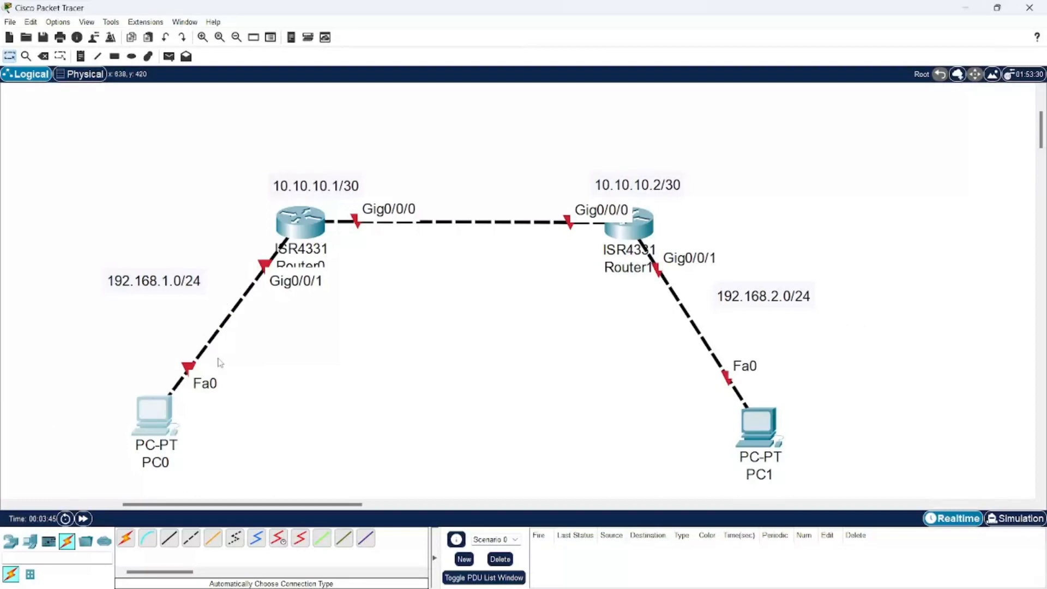
click(324, 437)
drag(326, 431, 199, 458)
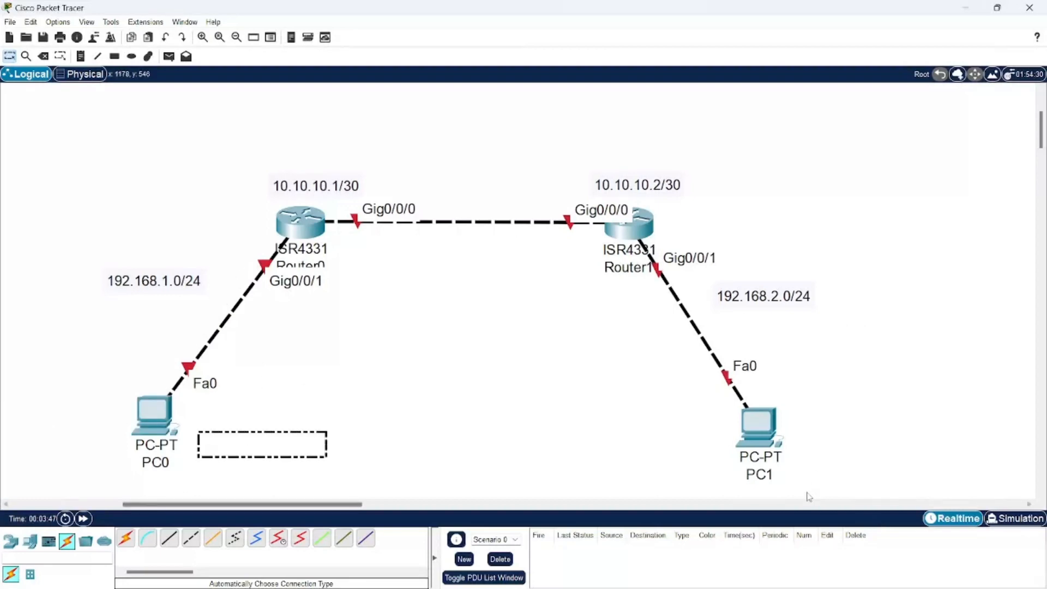
click(356, 276)
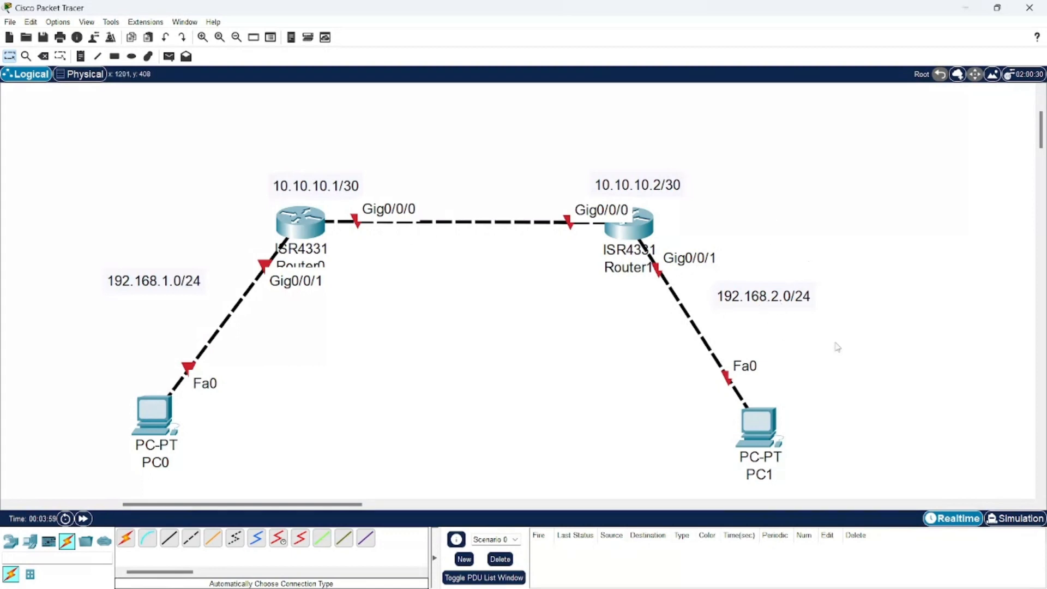
drag(836, 343, 679, 277)
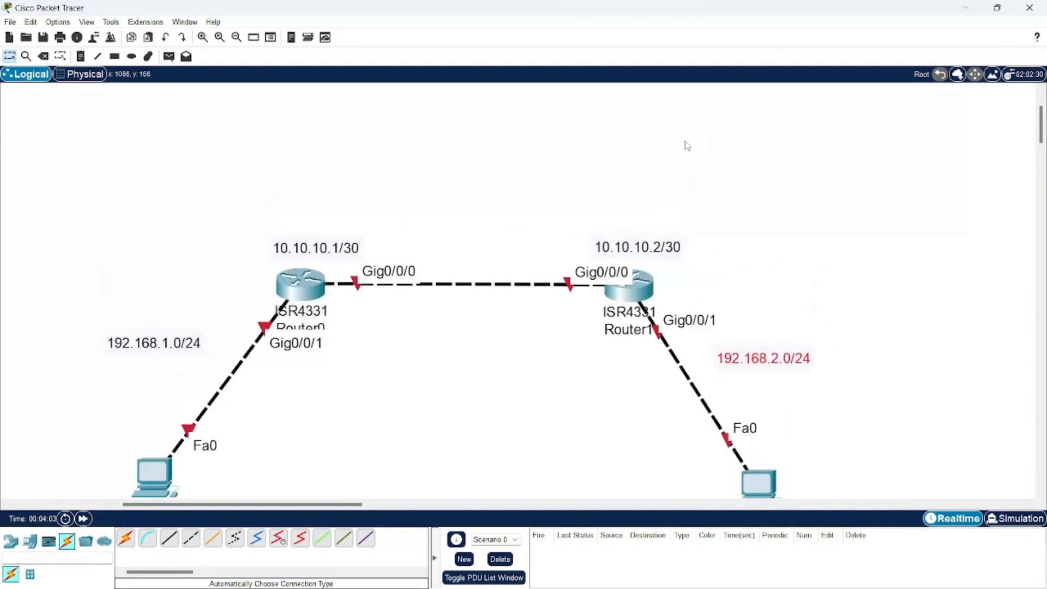
drag(731, 163, 201, 221)
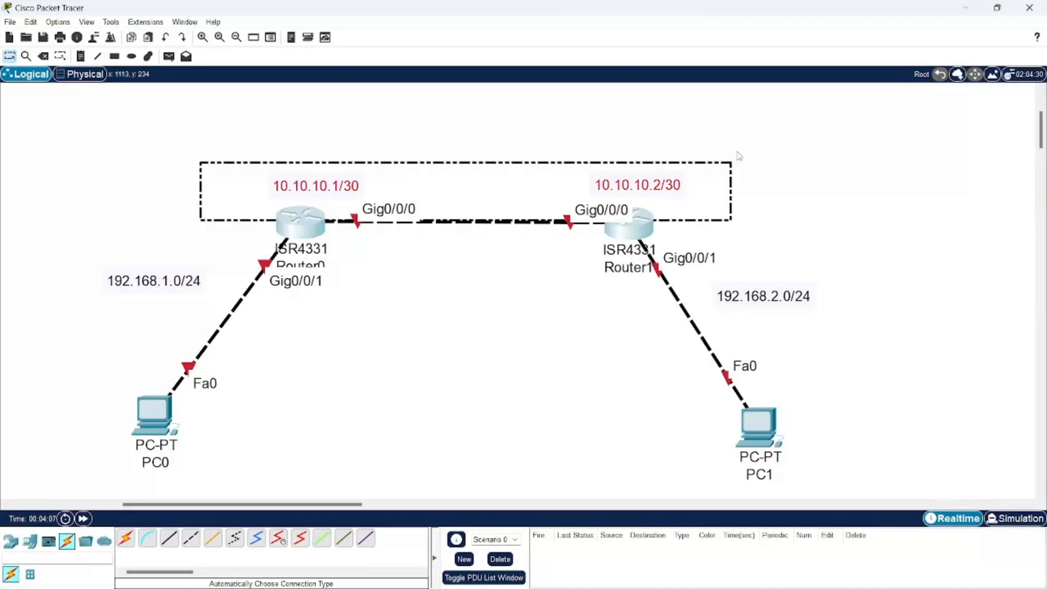
click(883, 154)
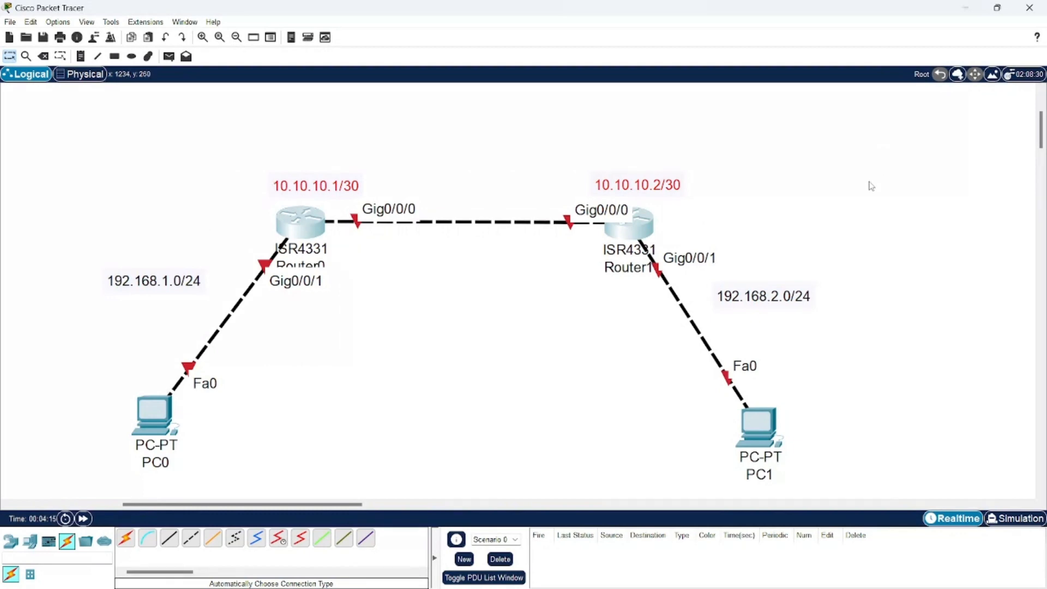
drag(844, 197, 163, 159)
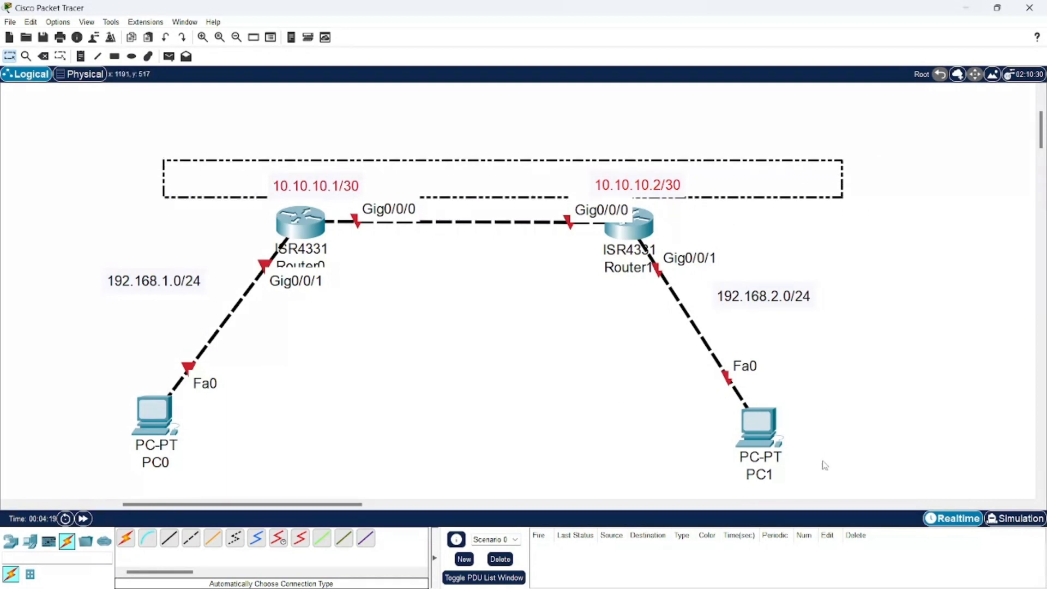
drag(822, 466, 73, 160)
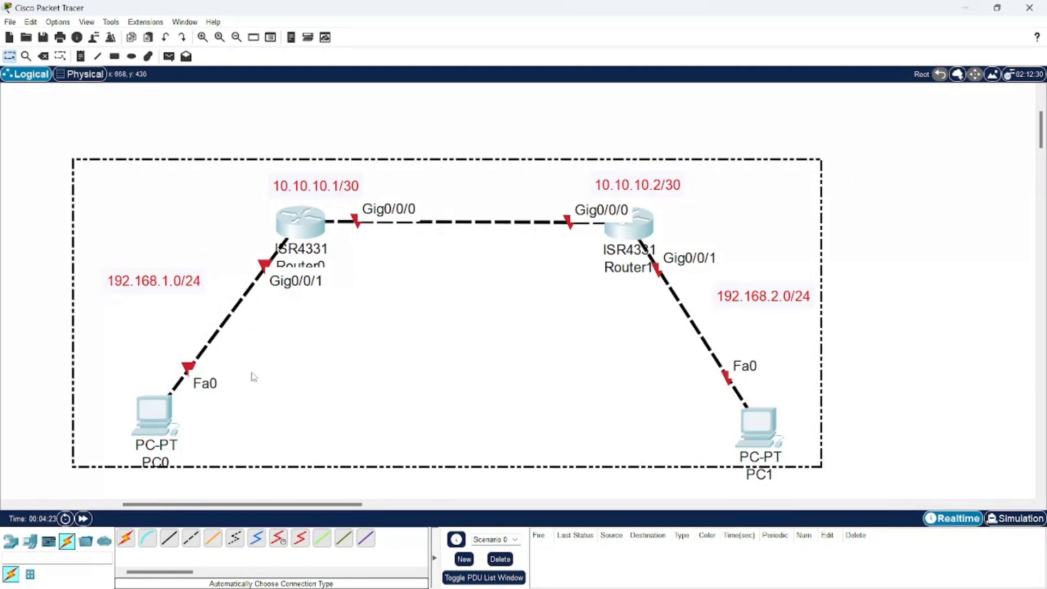
click(438, 151)
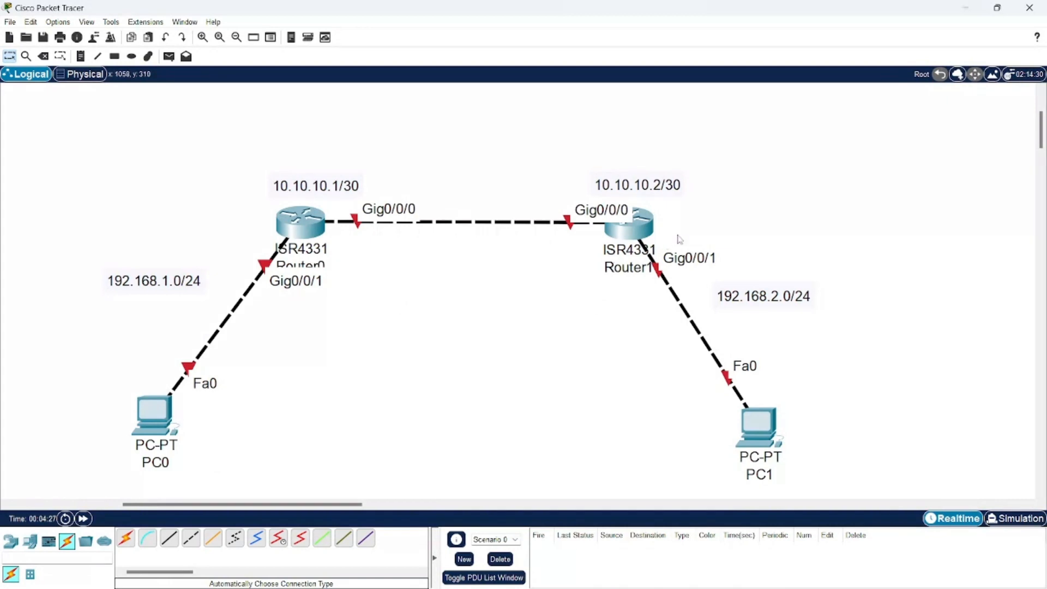
drag(677, 235, 237, 173)
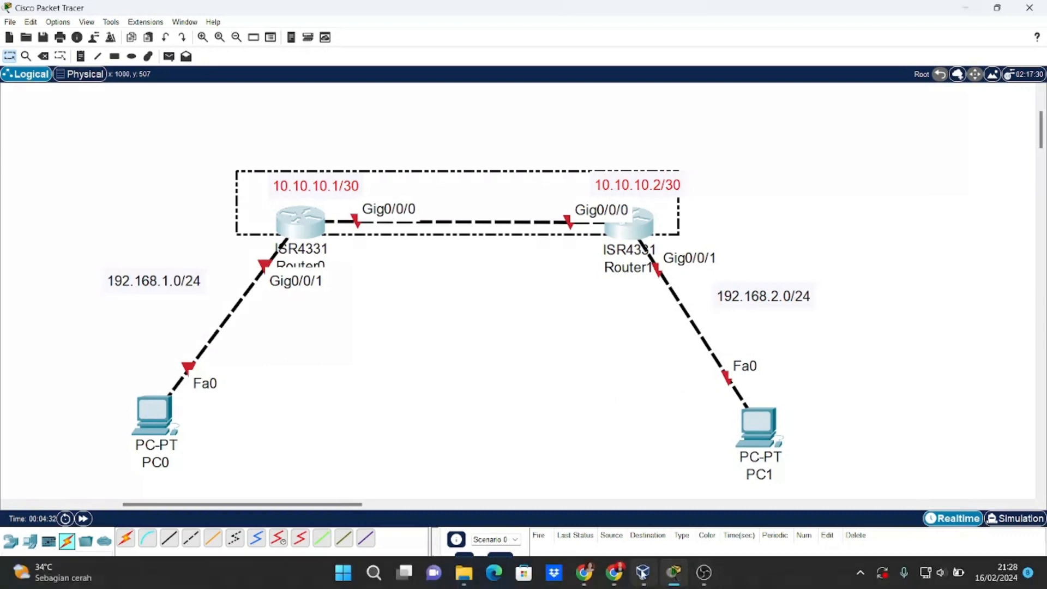
Switch to VirtualBox and check how Adapter 1 of the Client-1 virtual machine is attached
click(643, 581)
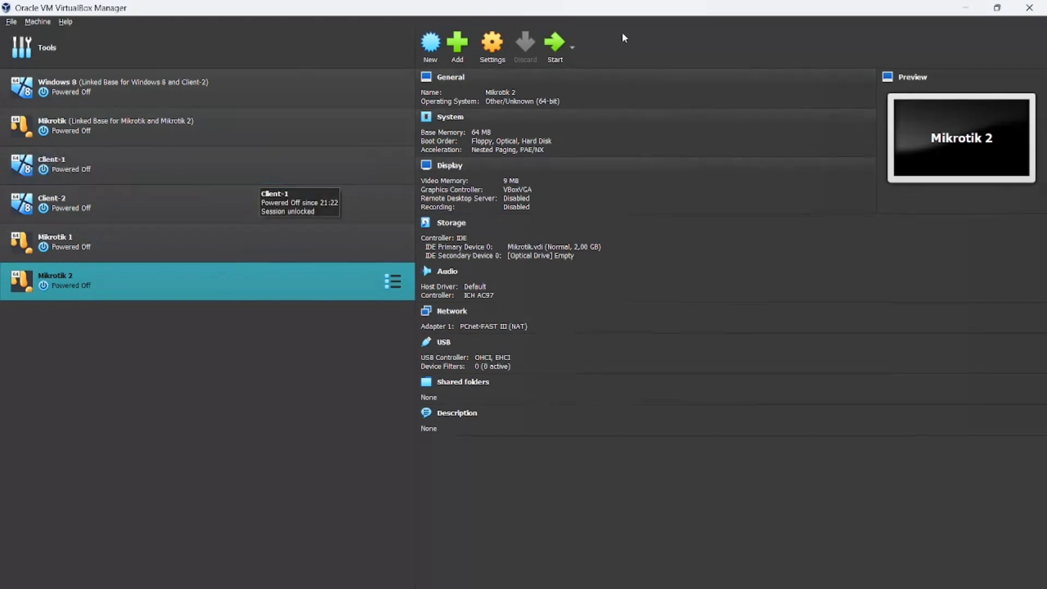
click(953, 6)
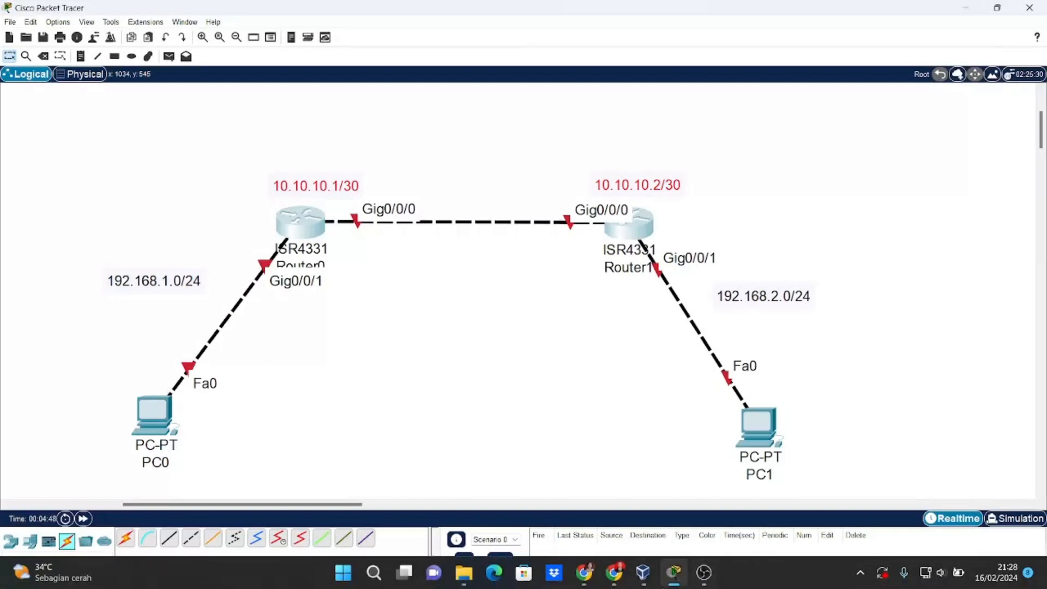
click(643, 579)
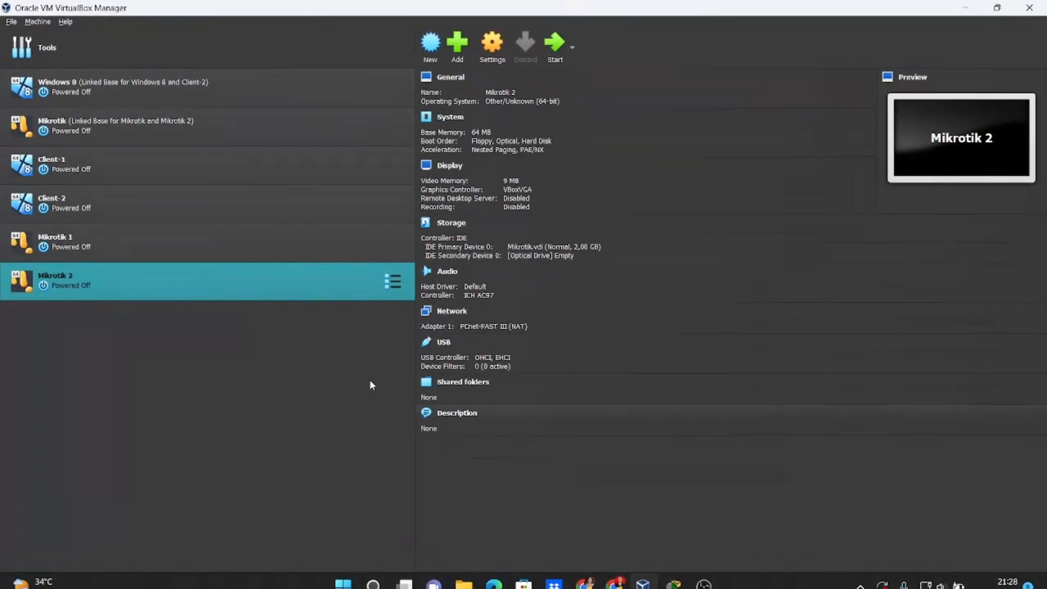
click(240, 179)
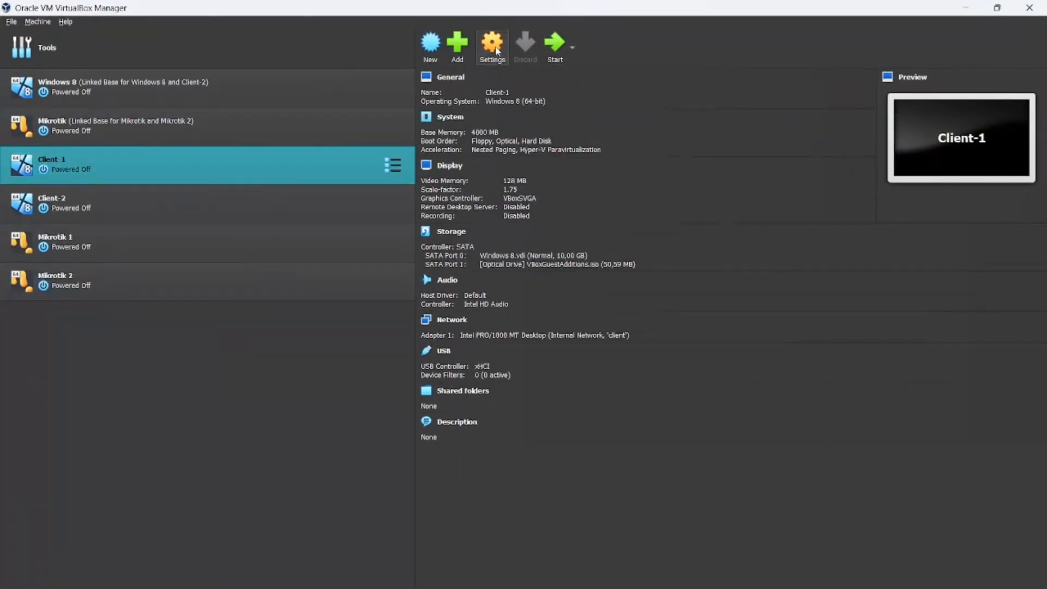
click(493, 46)
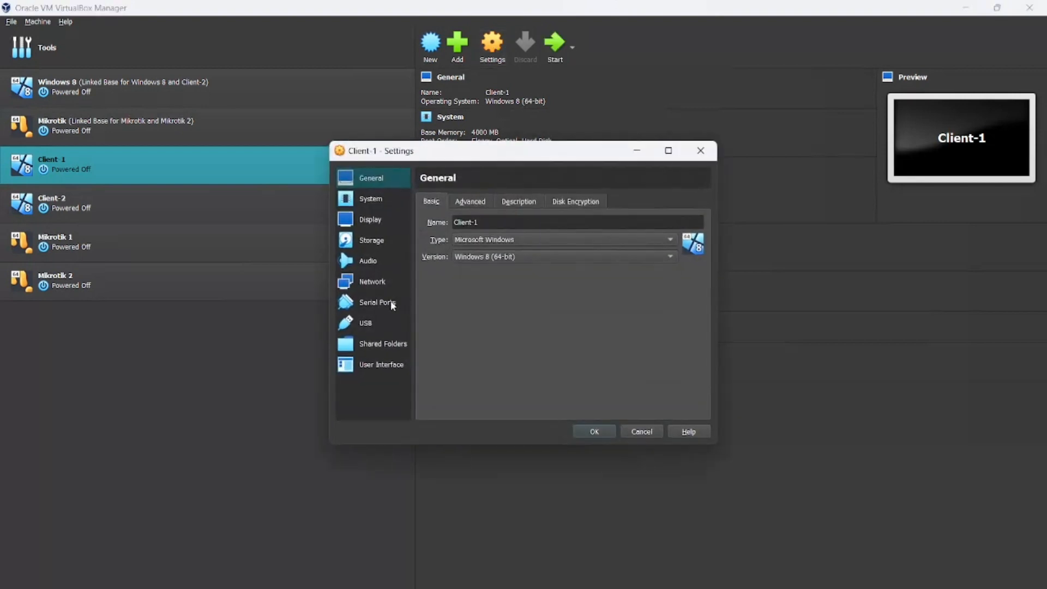
click(372, 281)
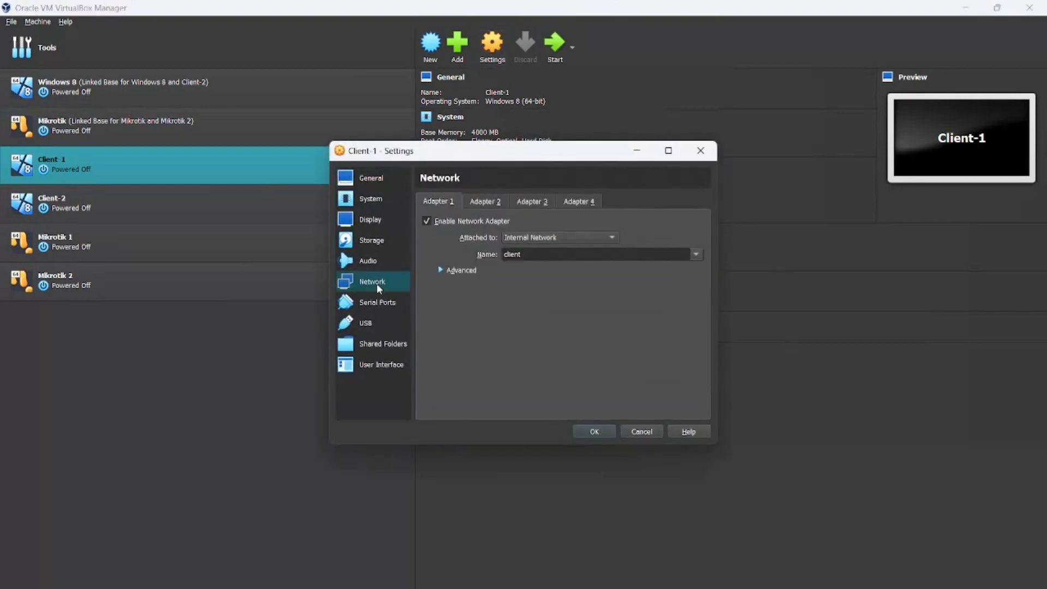
click(517, 237)
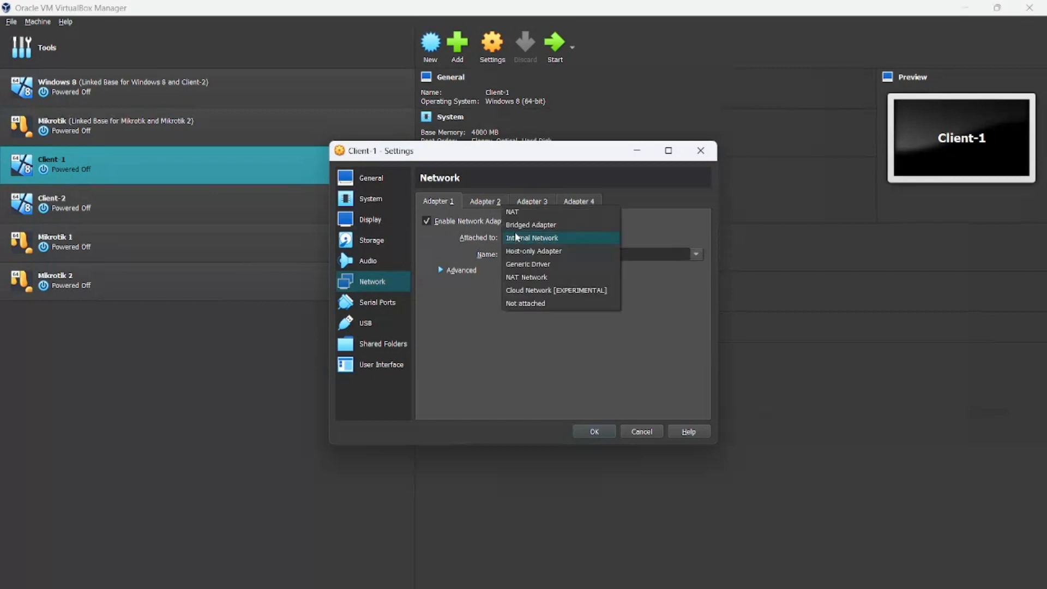
click(486, 249)
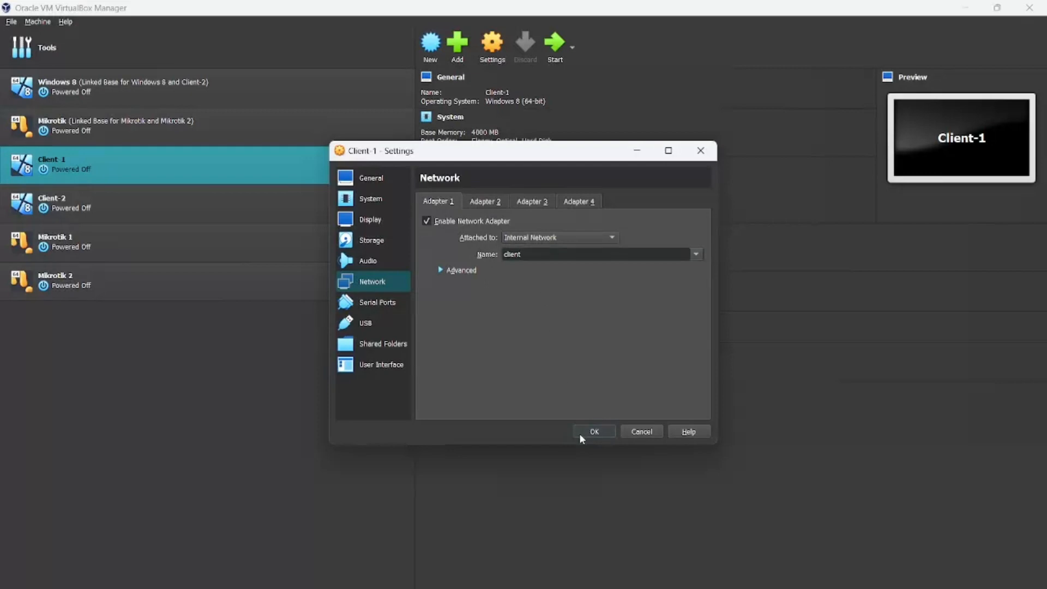
click(594, 431)
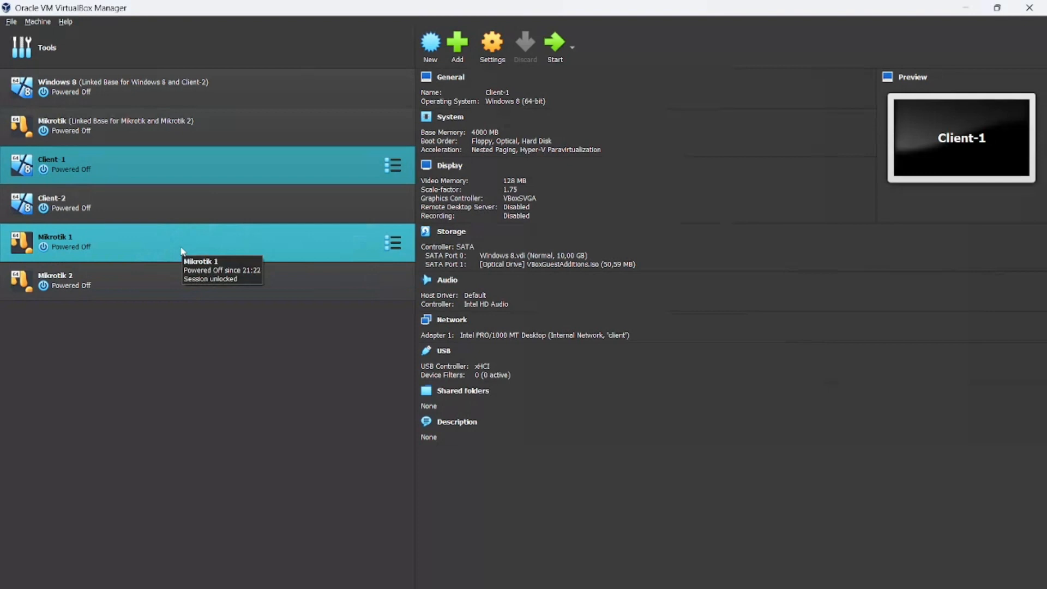
Attach Adapter 1 of the Mikrotik 1 virtual machine to Internal Network
click(183, 251)
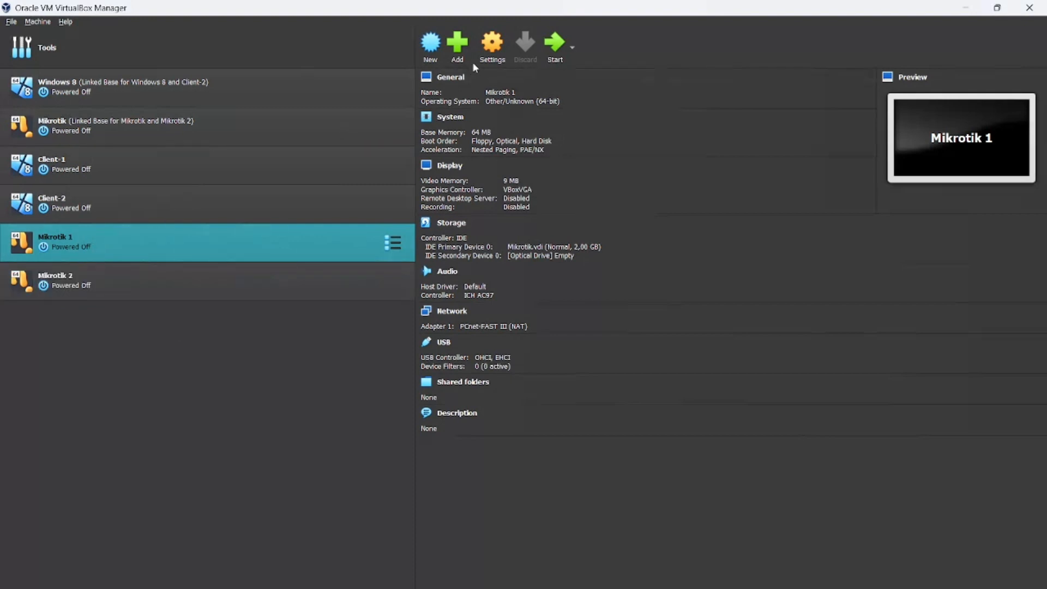
click(491, 48)
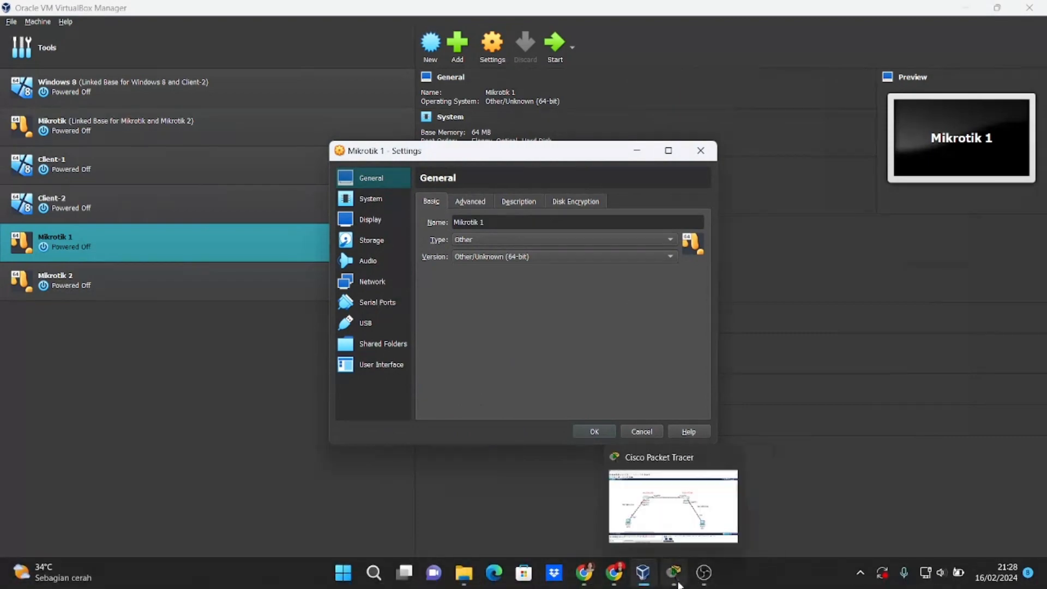
click(674, 572)
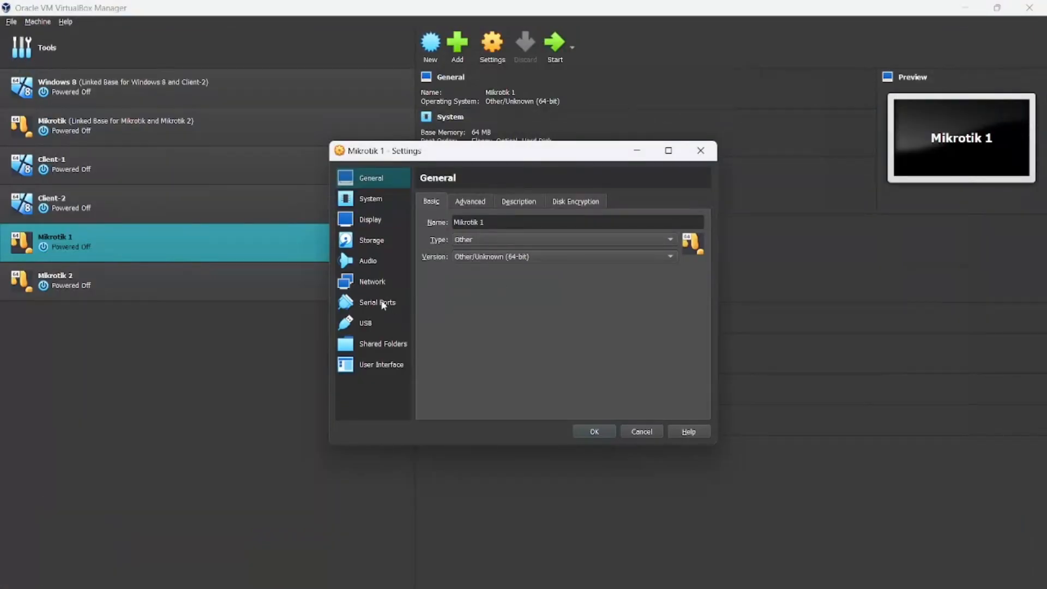
click(372, 284)
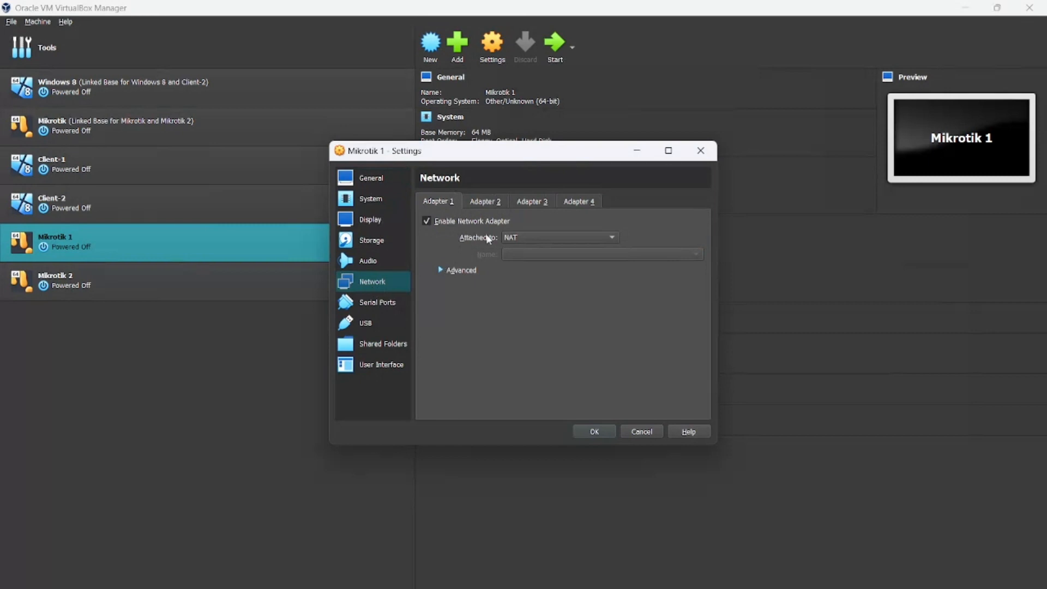
click(522, 235)
click(513, 264)
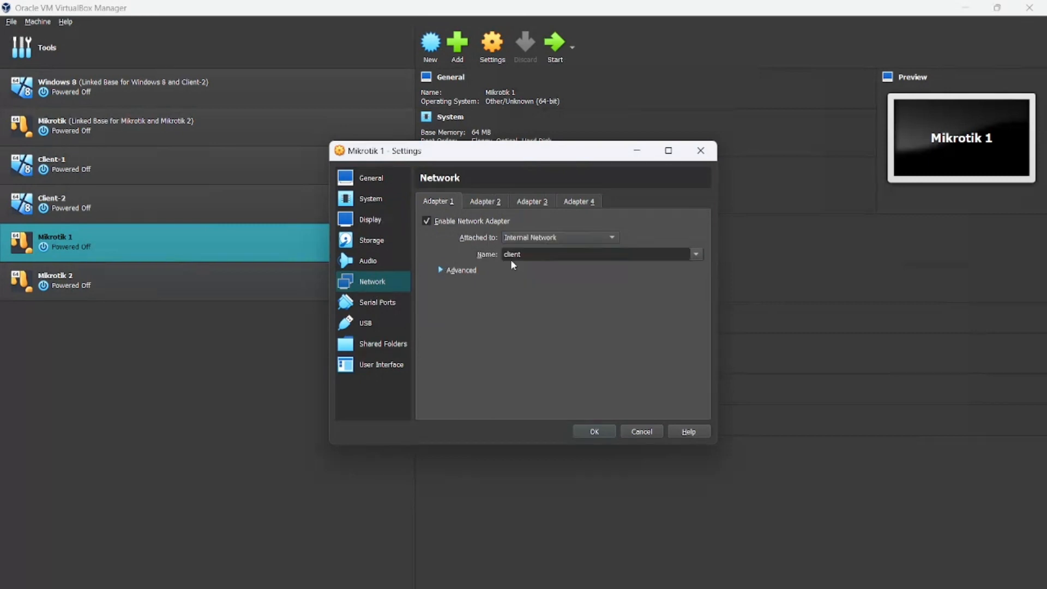
Name Mikrotik 1's internal network "routing" for Adapter 1 and apply the settings
click(696, 254)
click(696, 254)
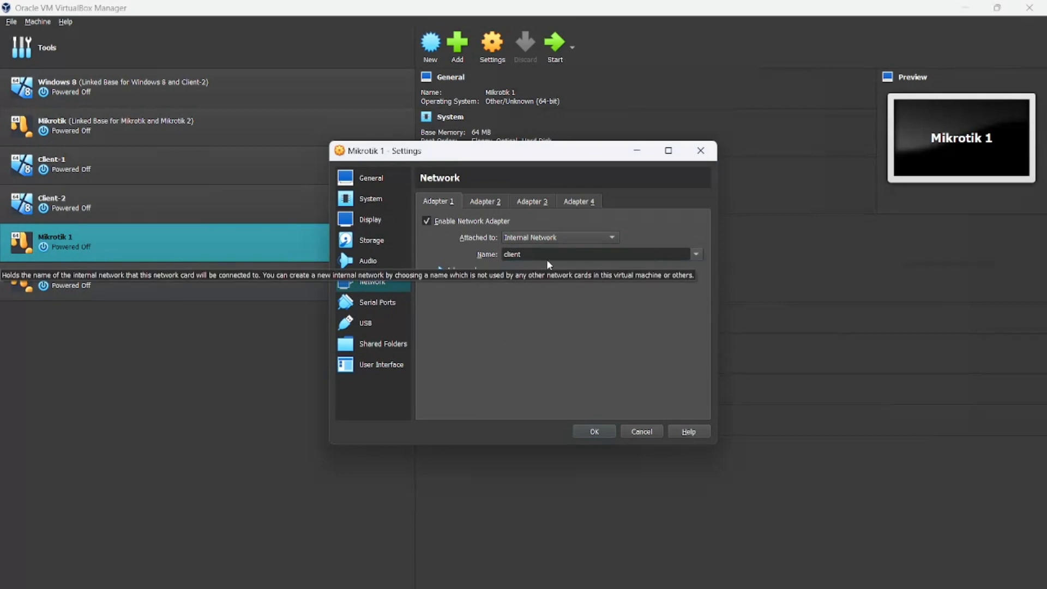
key(BackSpace)
key(BackSpace)
key(BackSpace)
key(BackSpace)
key(BackSpace)
key(BackSpace)
text(routing)
key(Return)
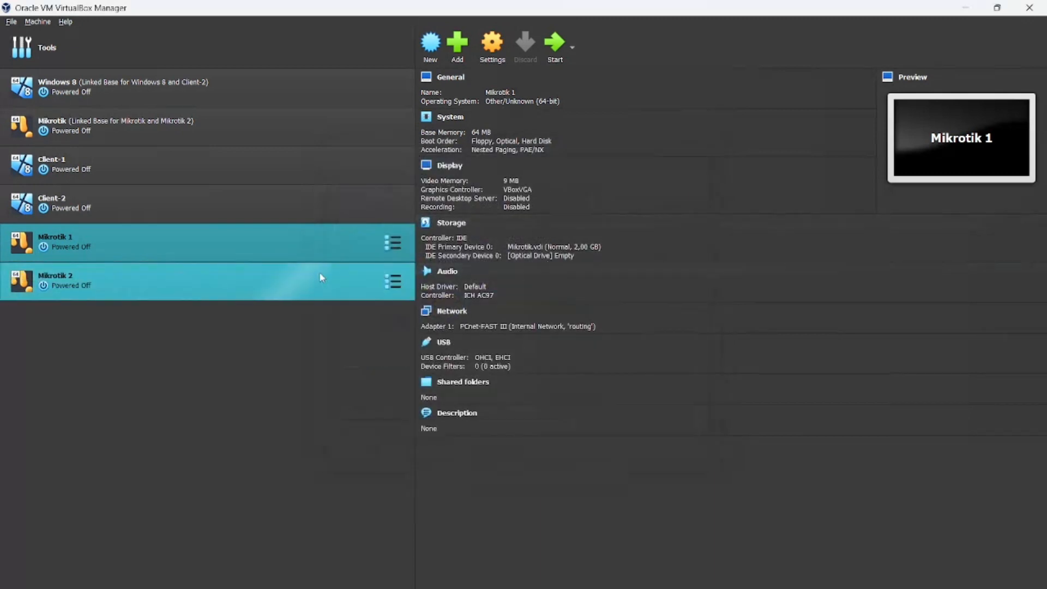
Attach Adapter 1 of the Mikrotik 2 virtual machine to Internal Network with the existing name "routing" and apply the settings
click(301, 290)
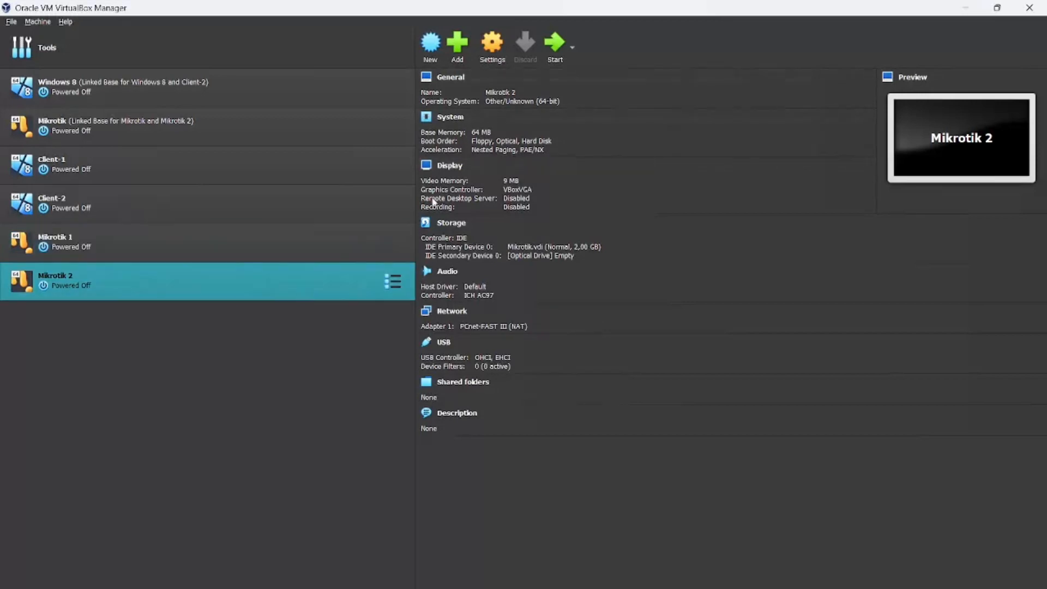
click(503, 60)
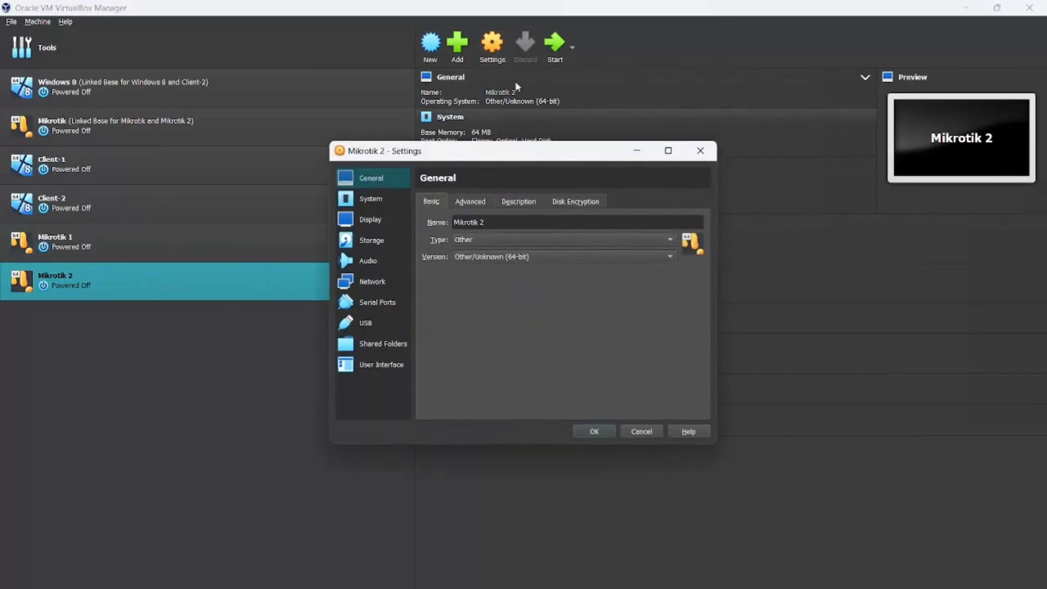
click(382, 281)
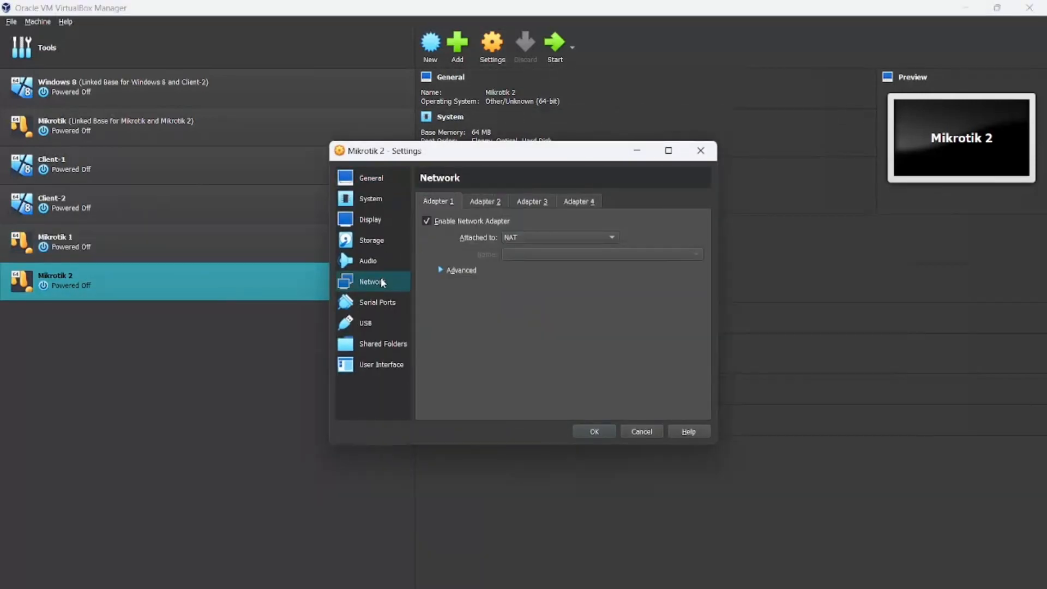
click(553, 235)
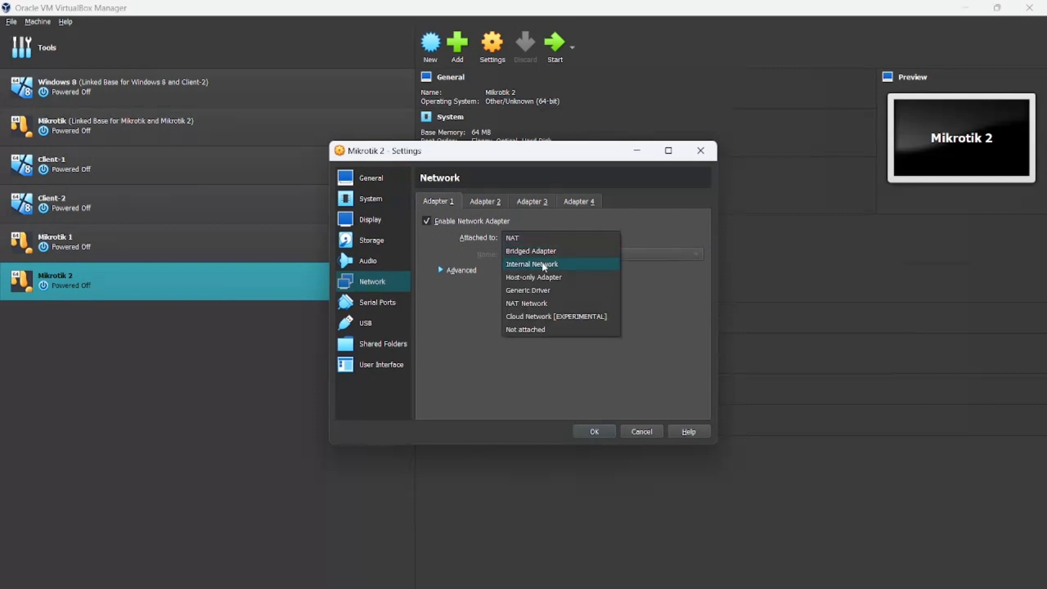
click(544, 266)
click(696, 255)
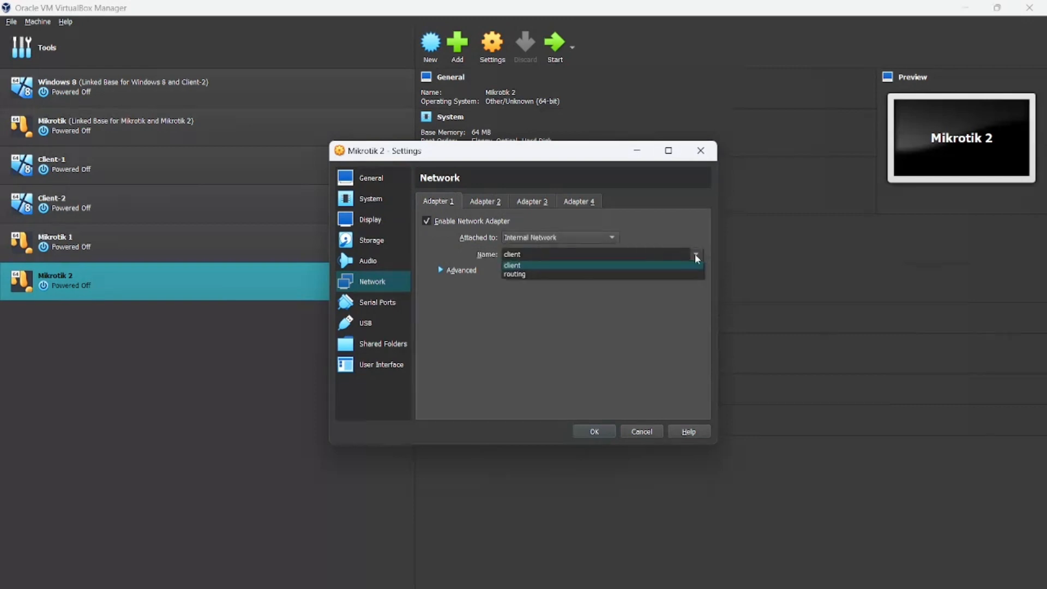
click(627, 274)
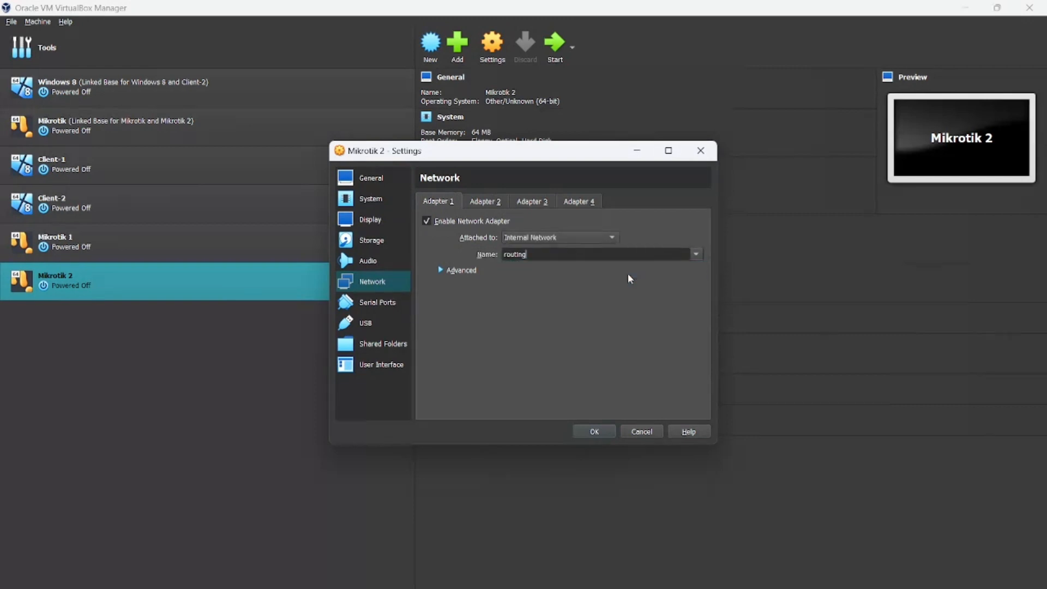
click(595, 432)
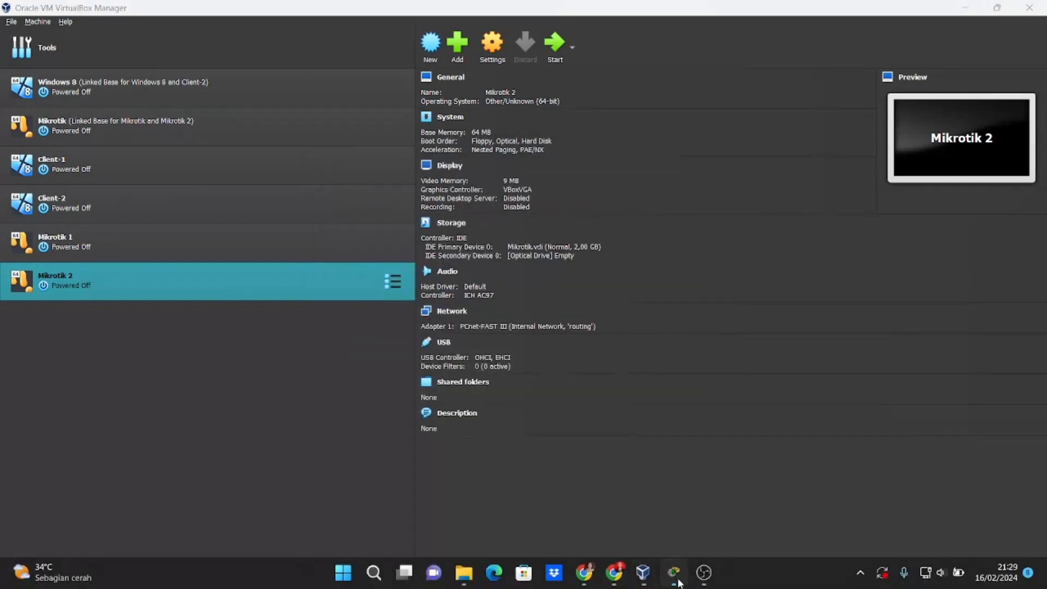
Check the Packet Tracer topology, then in VirtualBox enable Mikrotik 1's Adapter 2 on an Internal Network named "client" and apply the settings
click(676, 578)
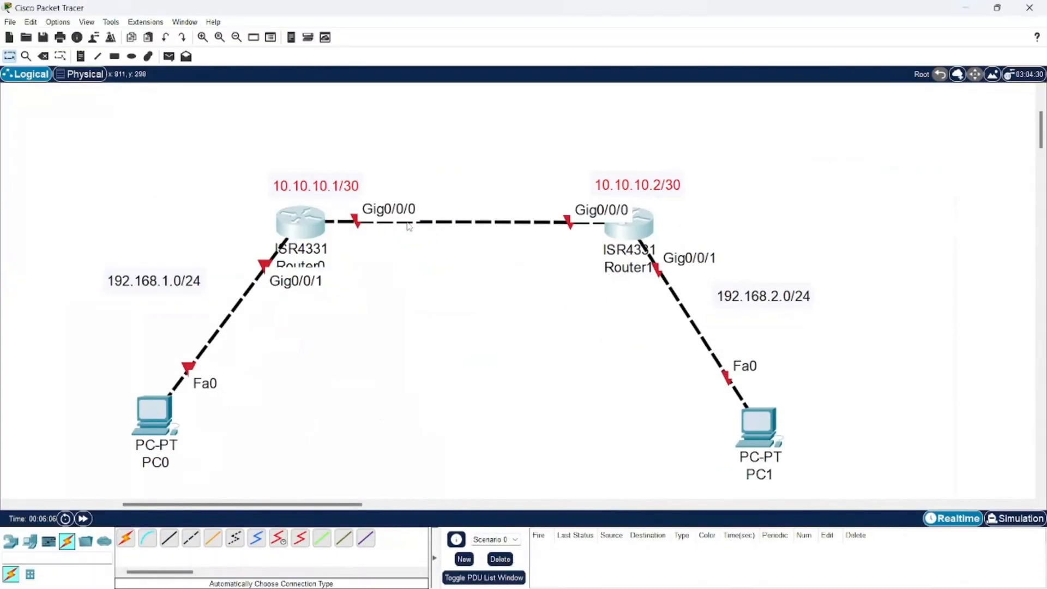
click(964, 8)
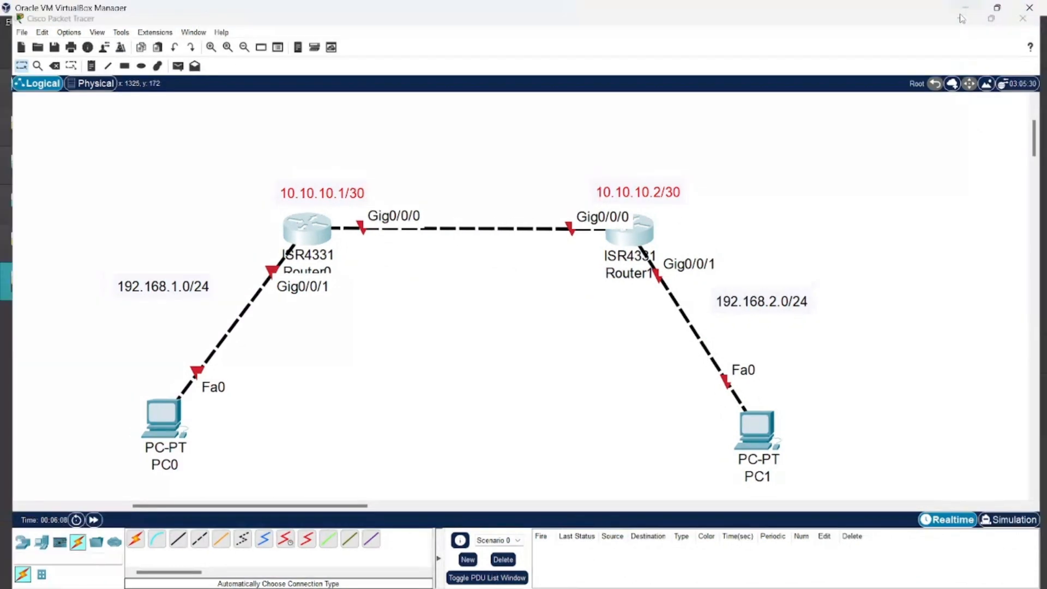
ctrl+click(247, 246)
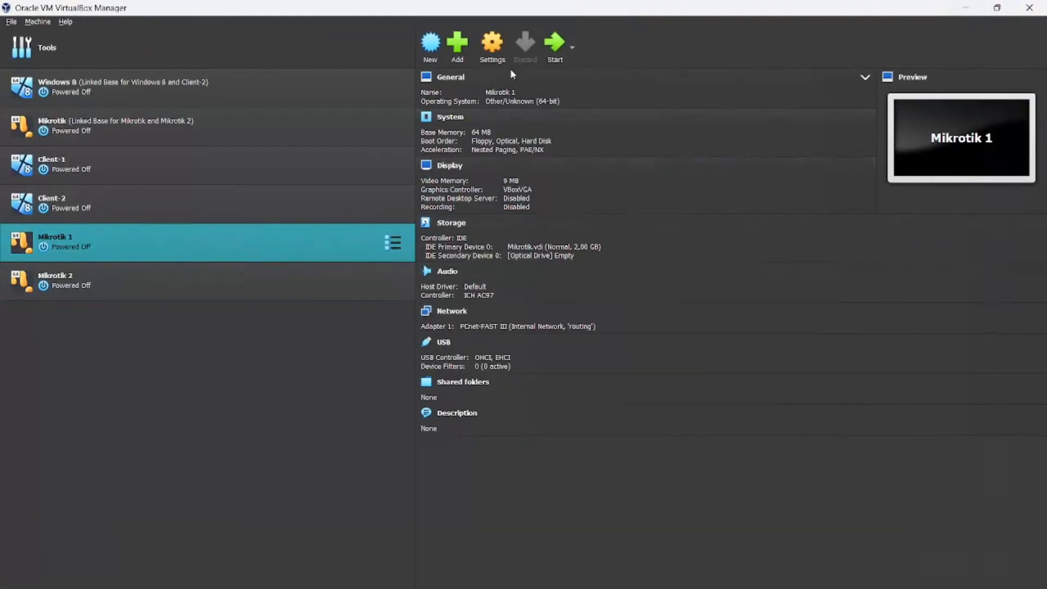
click(493, 52)
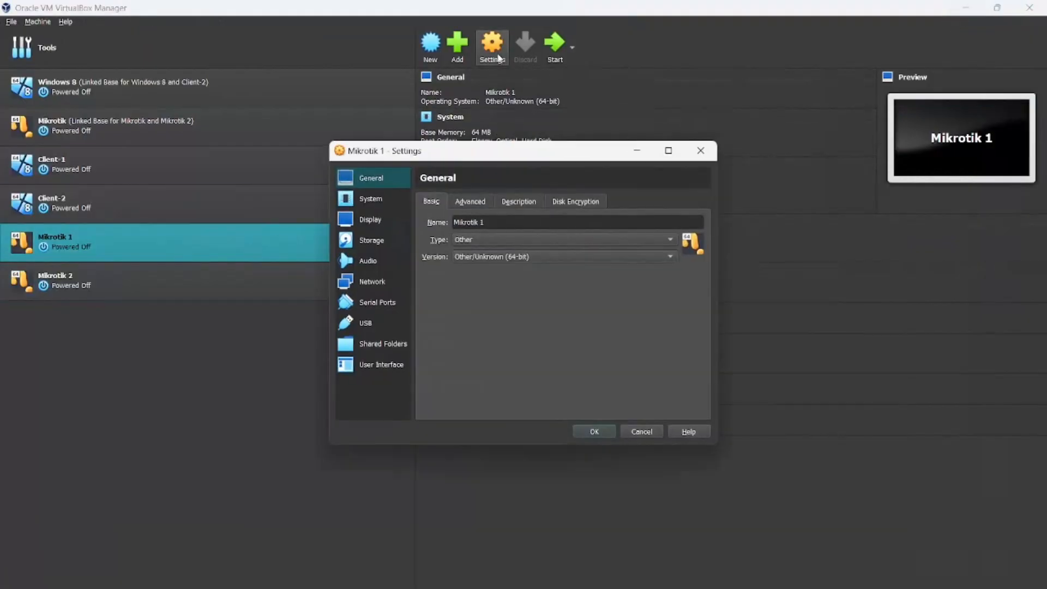
click(395, 281)
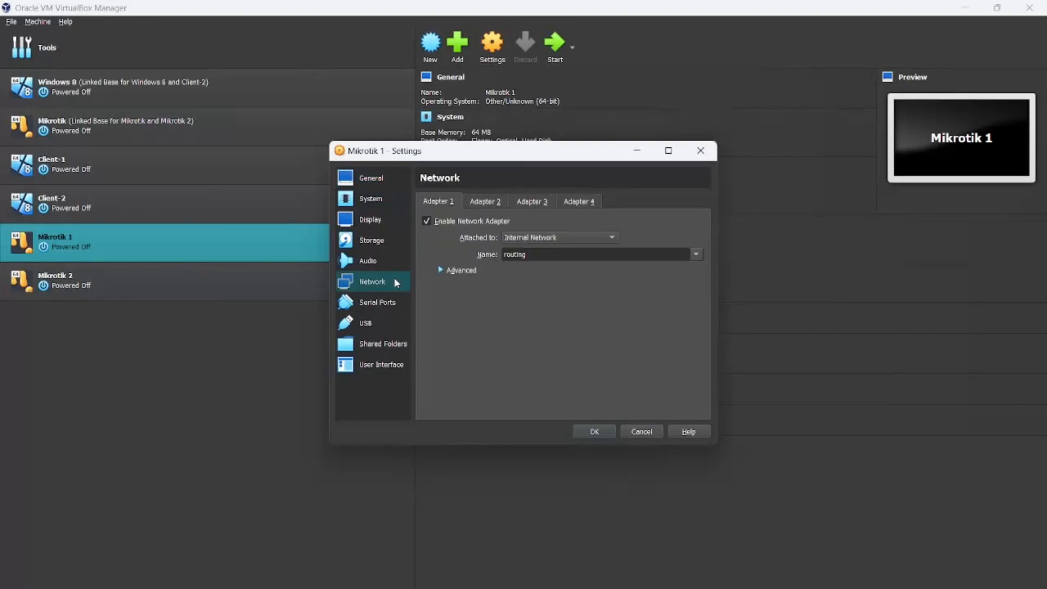
click(485, 202)
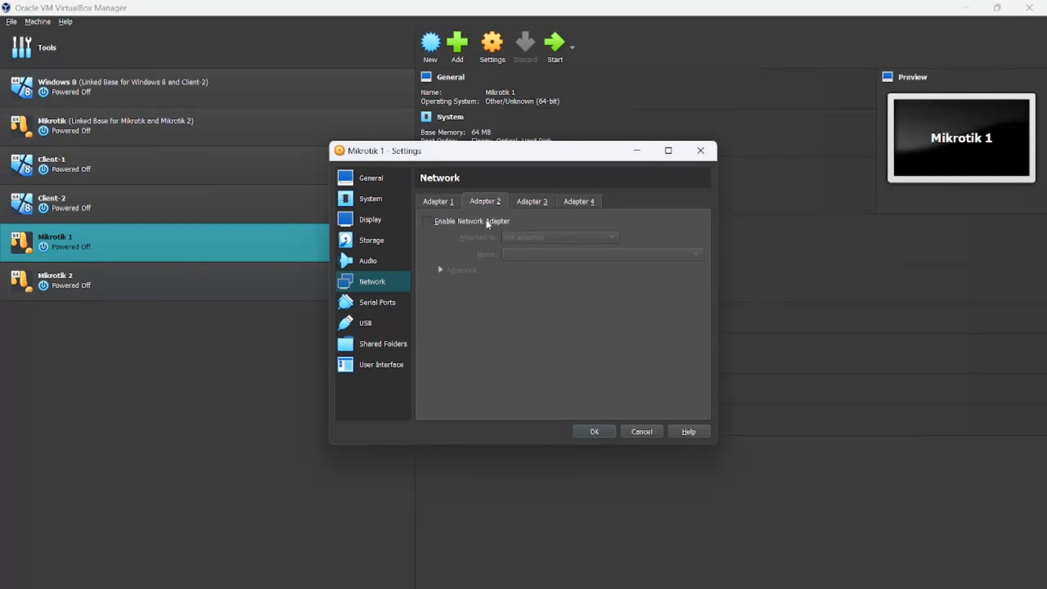
click(488, 222)
click(574, 239)
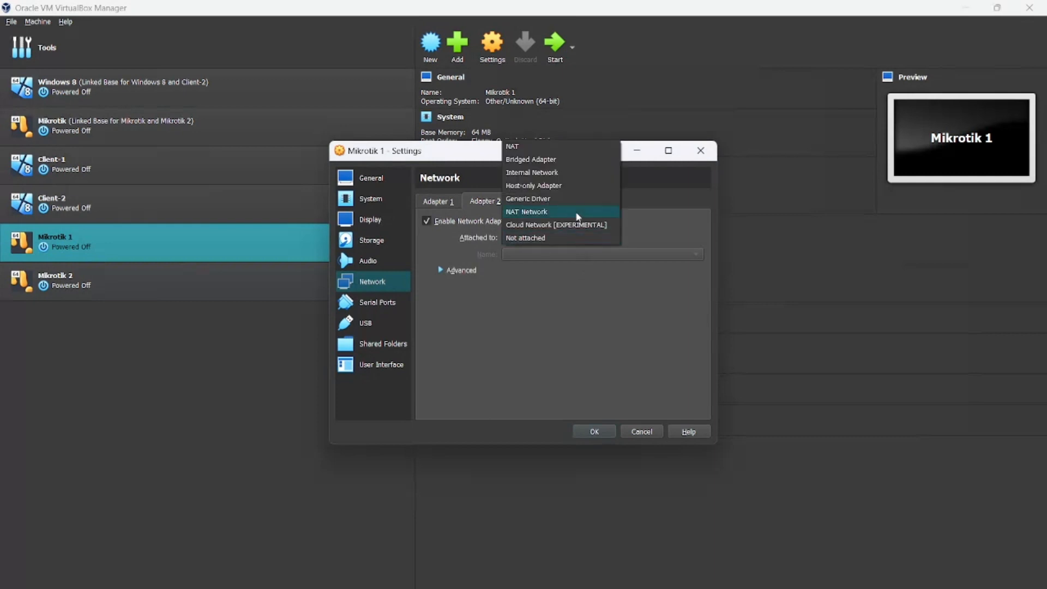
click(562, 173)
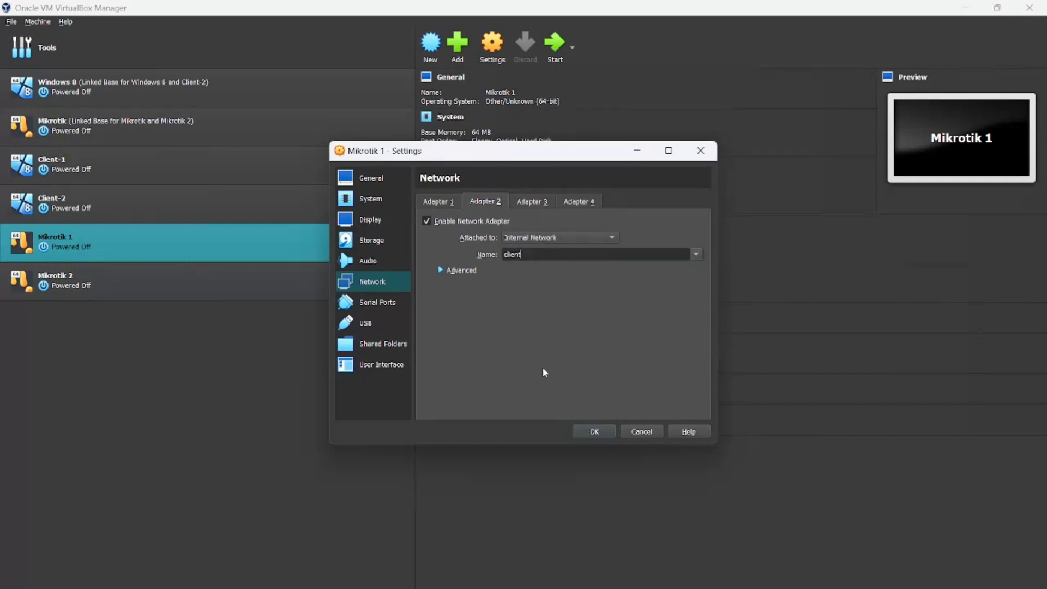
click(596, 437)
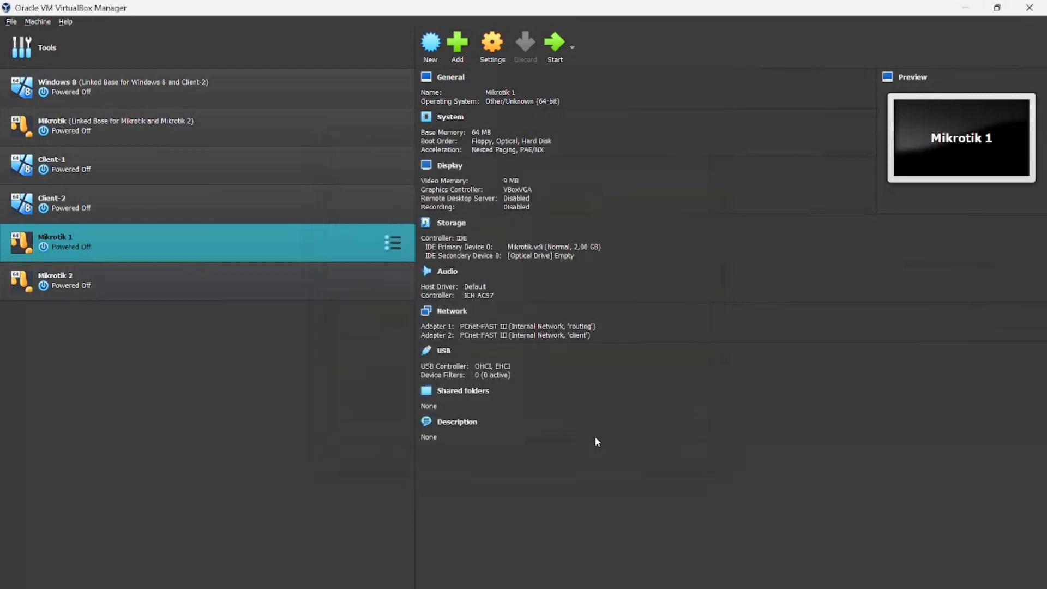
Enable Adapter 2 of the Mikrotik 2 virtual machine, attach it to Internal Network "client", and apply the settings
click(213, 282)
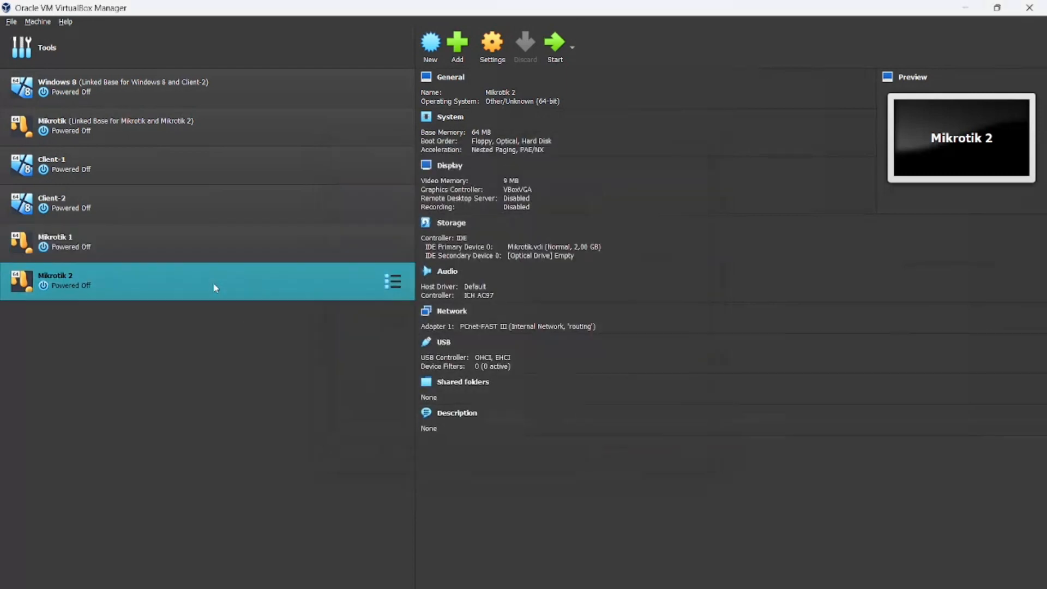
click(502, 61)
click(380, 281)
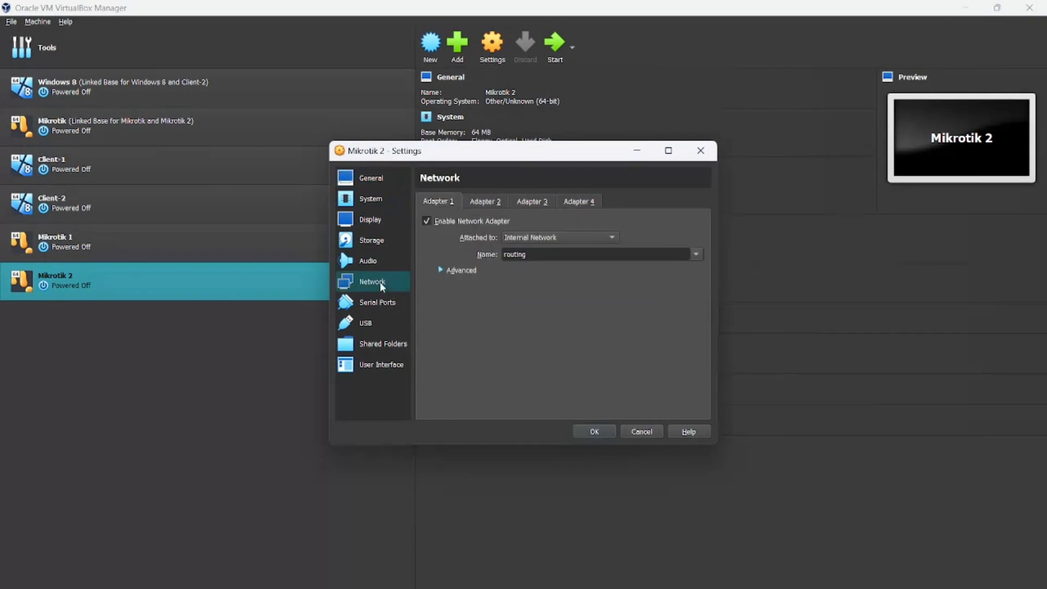
click(491, 203)
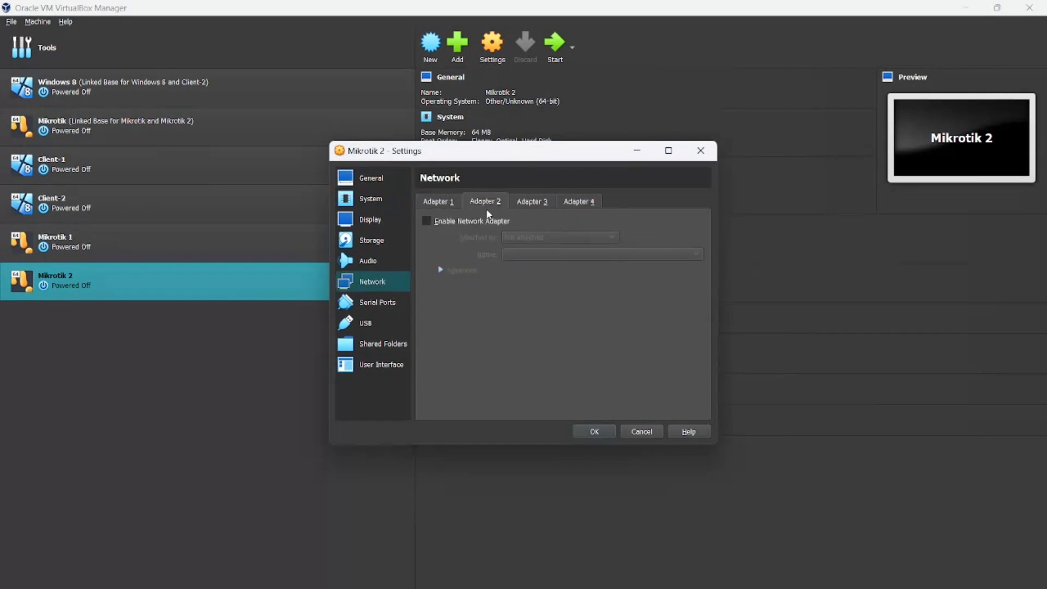
click(484, 221)
click(541, 240)
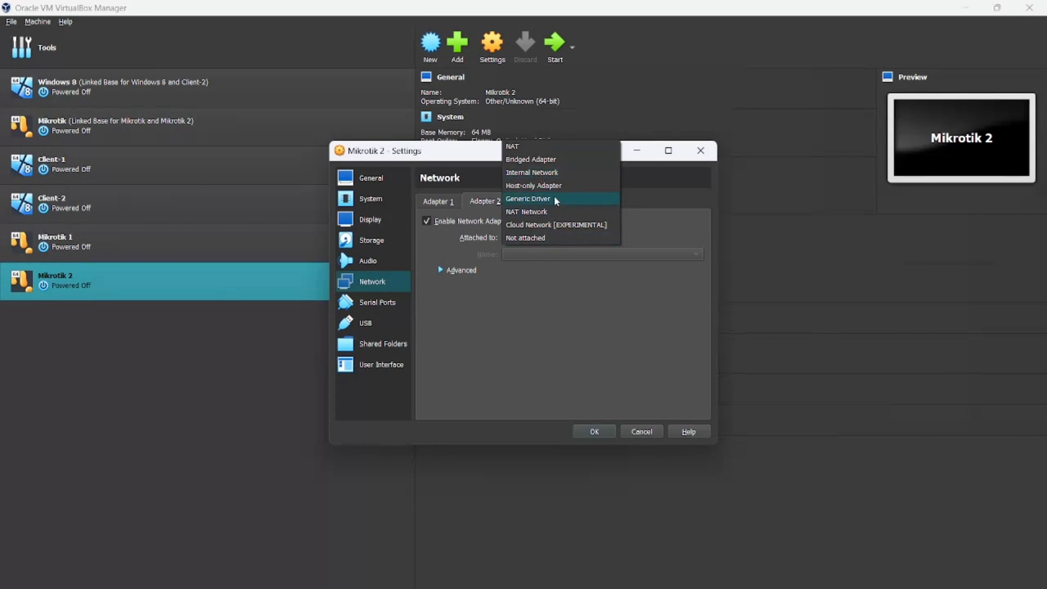
click(537, 174)
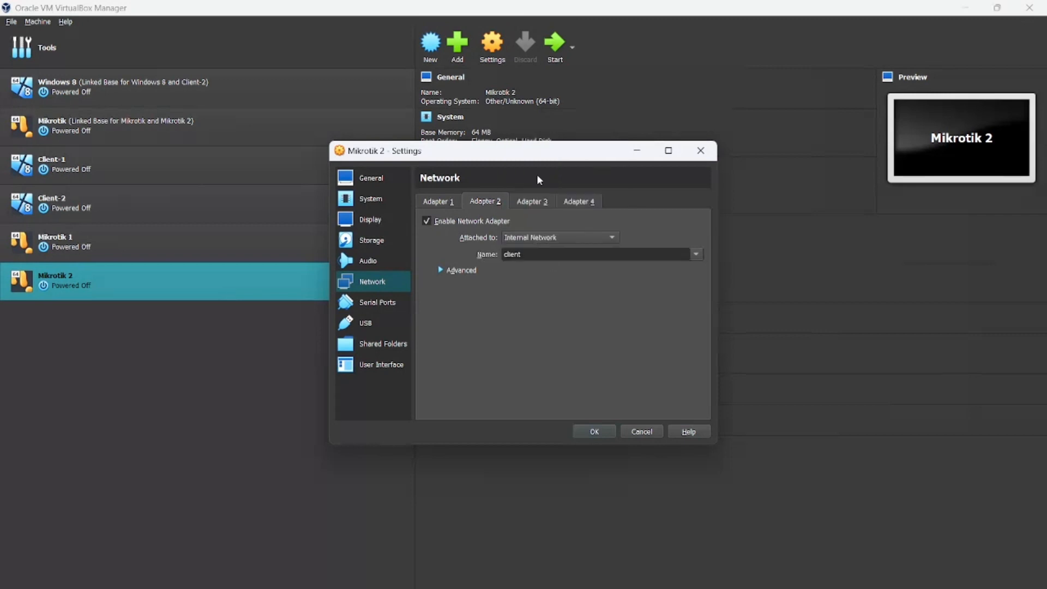
click(594, 432)
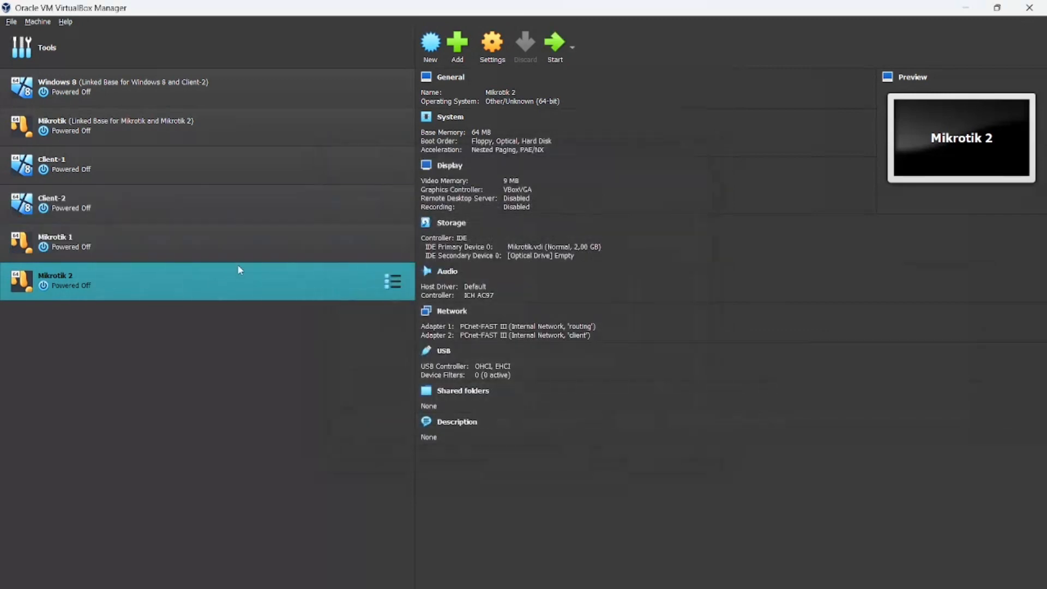
Start the Mikrotik 1 and Client-1 virtual machines
click(250, 258)
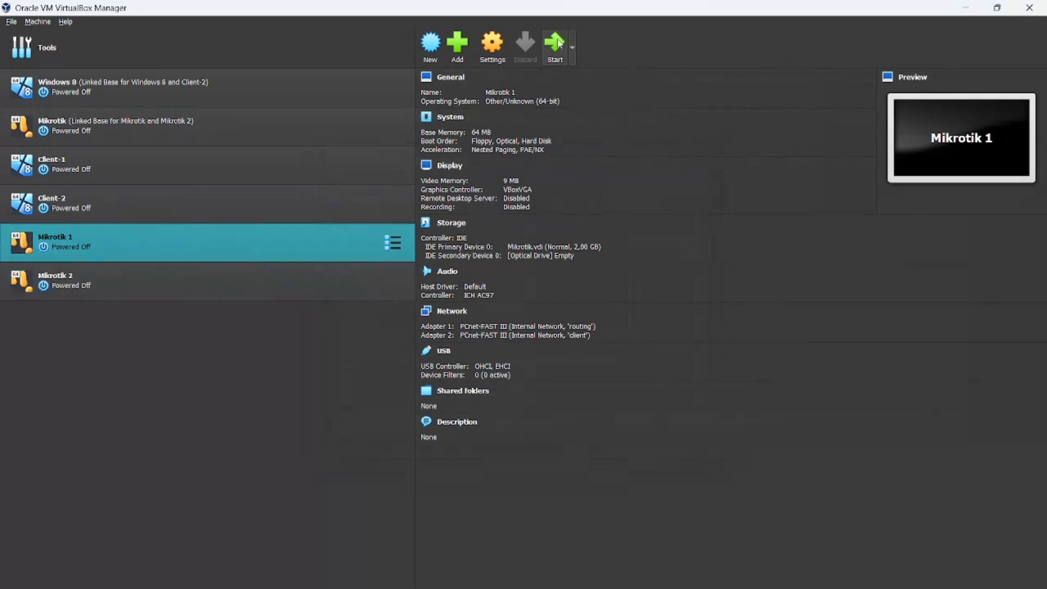
click(559, 44)
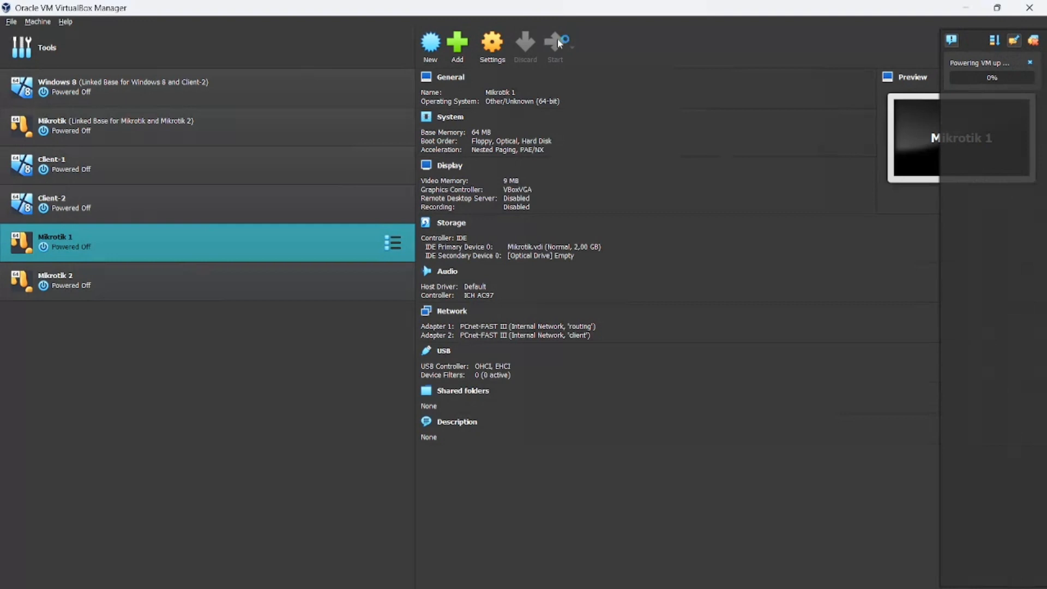
ctrl+click(327, 182)
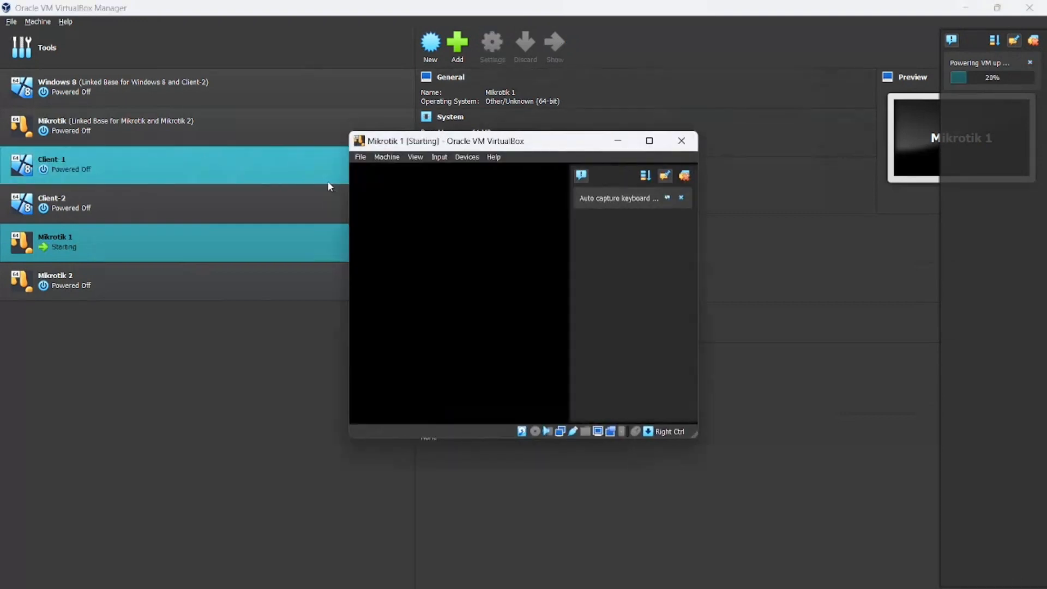
click(327, 181)
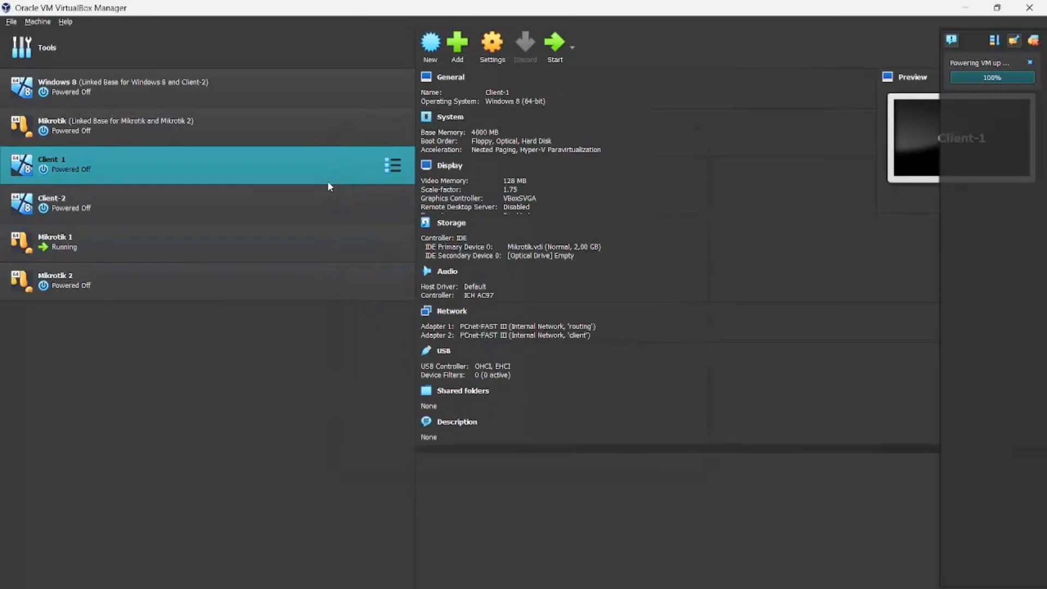
click(555, 46)
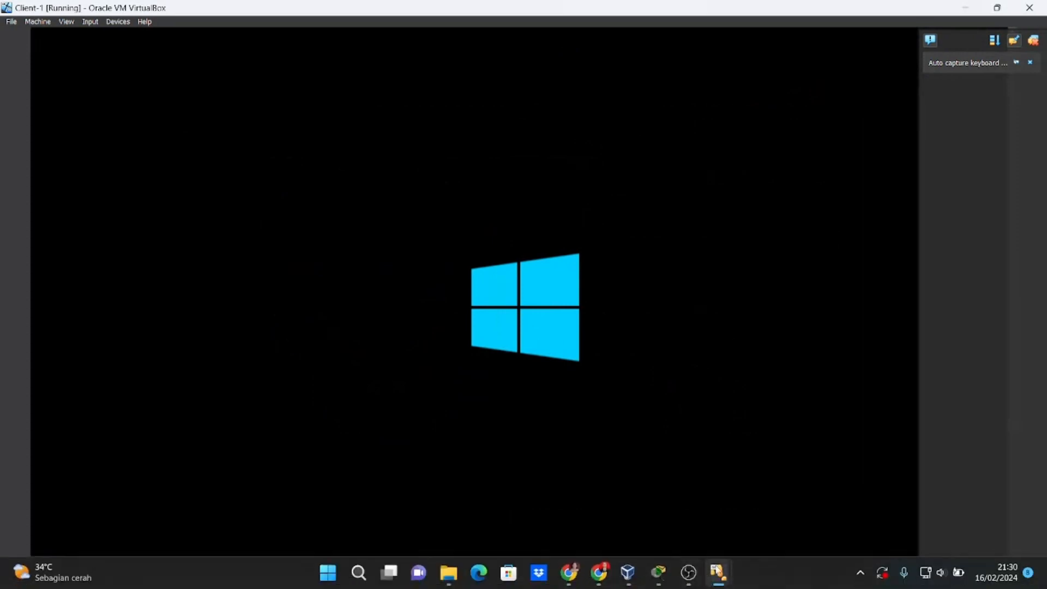
Check the Mikrotik 1 console, minimize its window, and hide the notification area of the Client-1 window
mouse_move(719, 571)
click(649, 509)
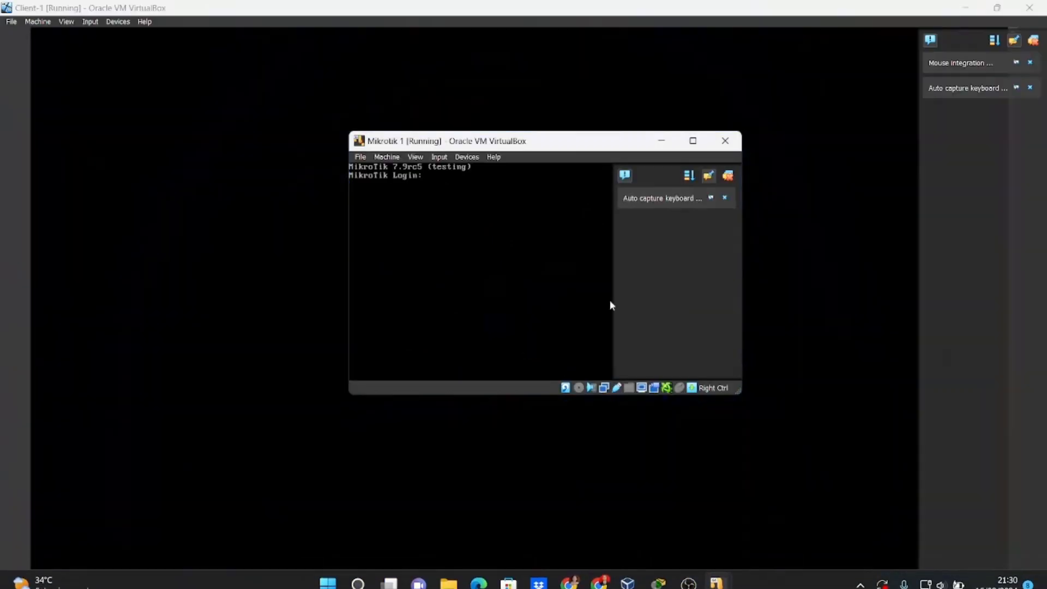
click(661, 141)
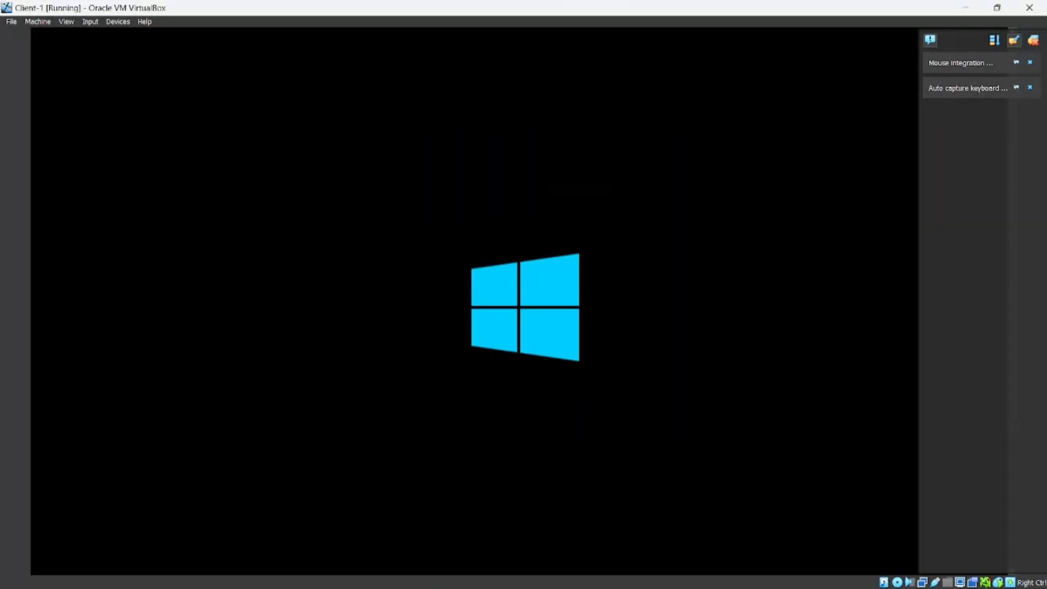
click(1034, 39)
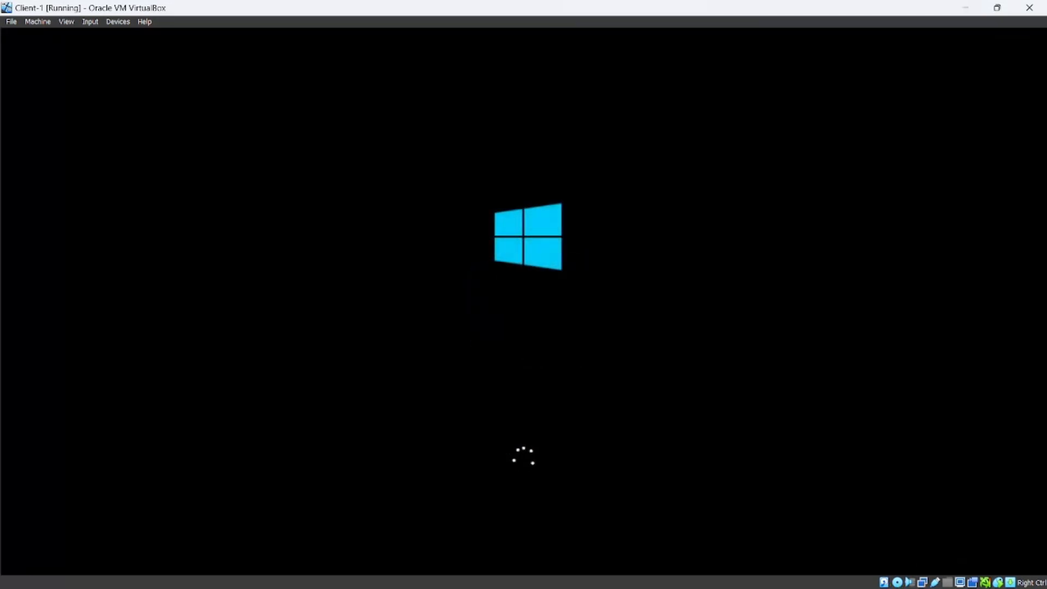
click(692, 567)
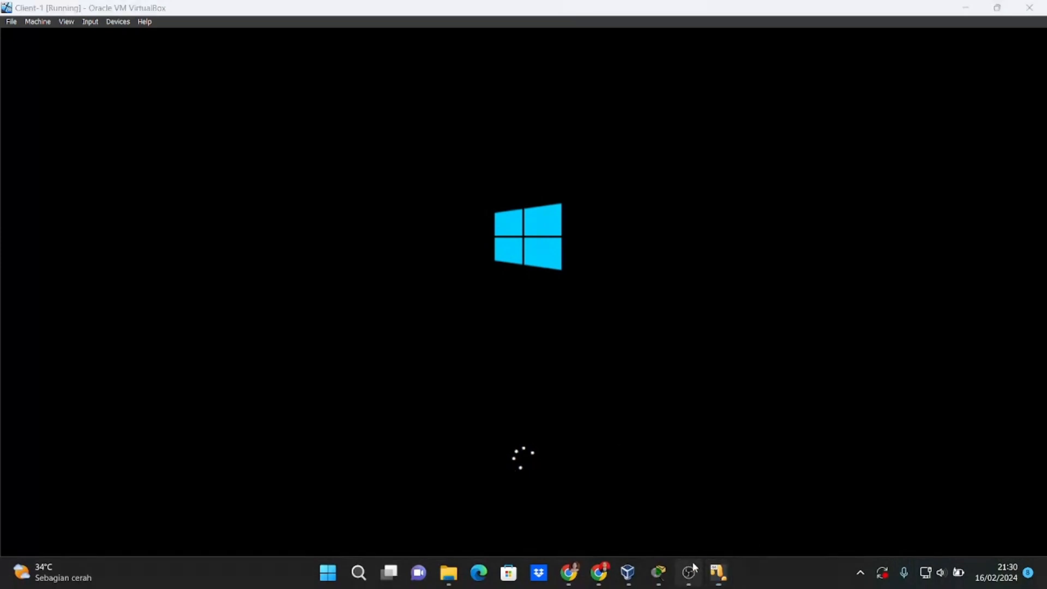
click(690, 571)
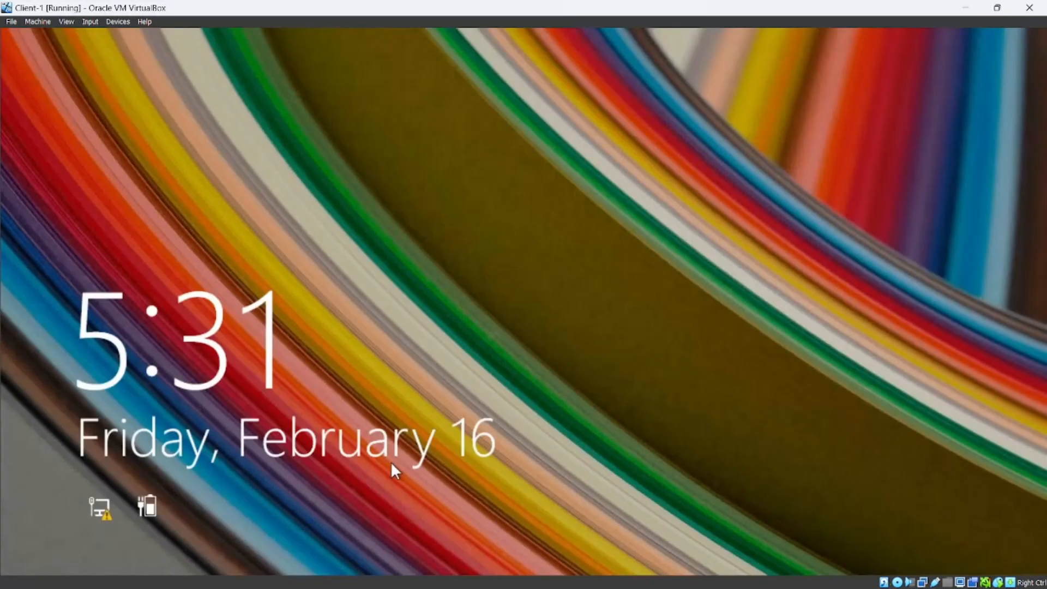
Dismiss the Client-1 lock screen and sign in to Windows with the account password
click(390, 462)
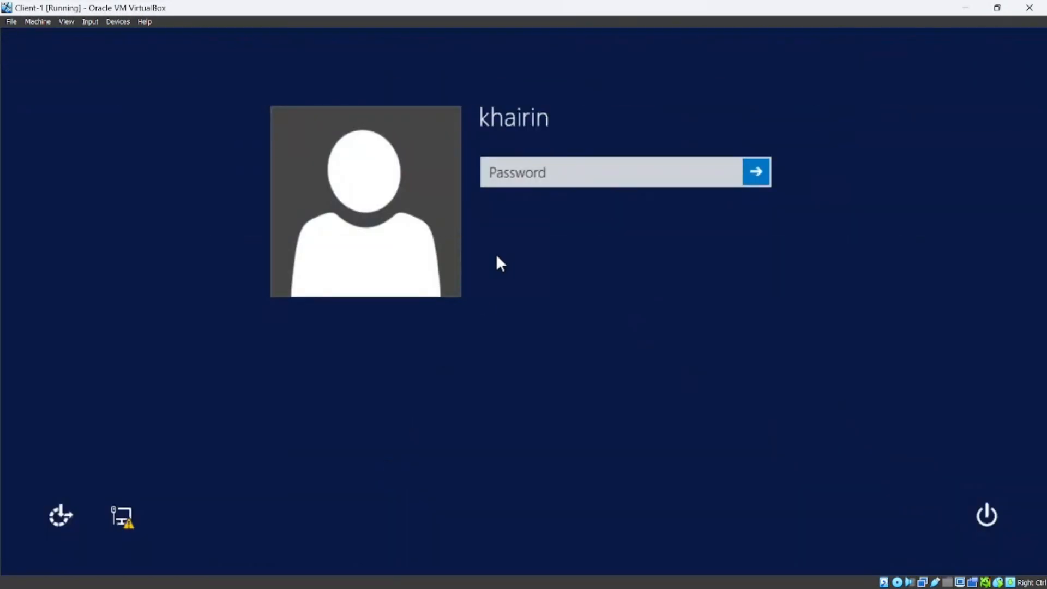
click(549, 174)
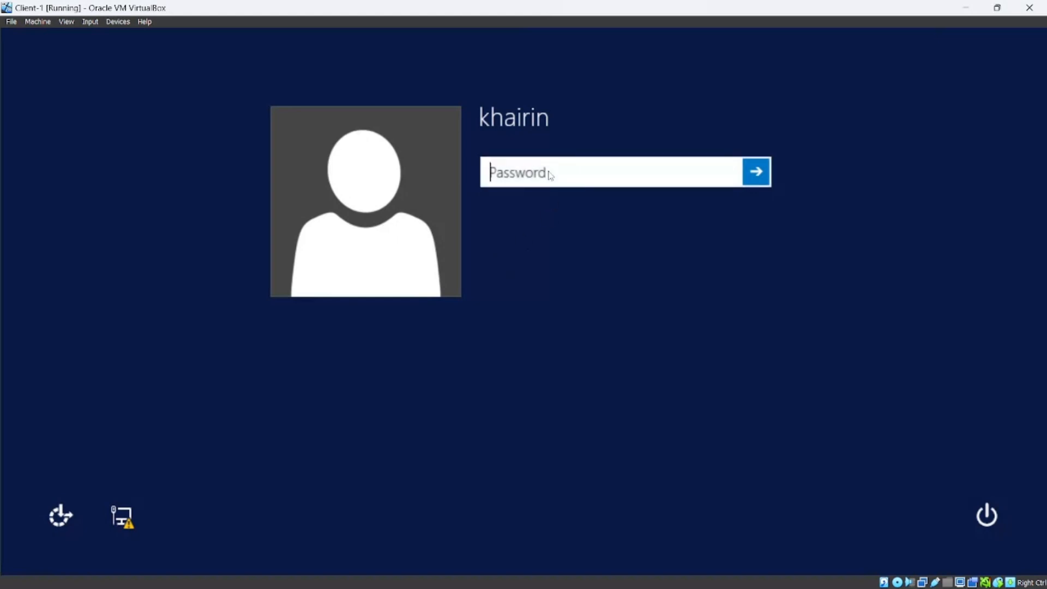
text(••••)
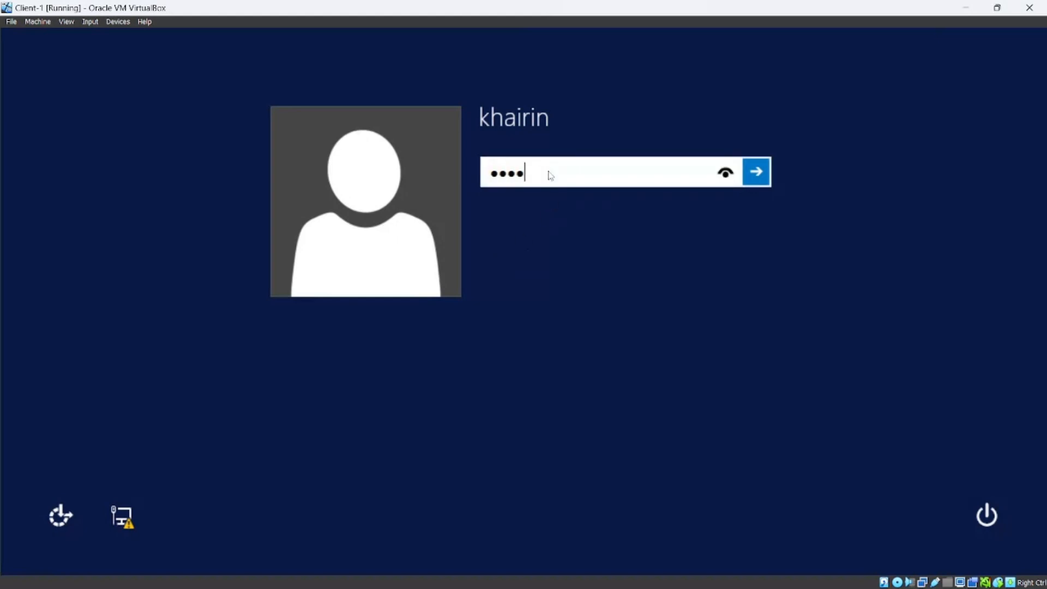
key(BackSpace)
key(BackSpace)
key(BackSpace)
key(BackSpace)
text(•••••••••)
key(Return)
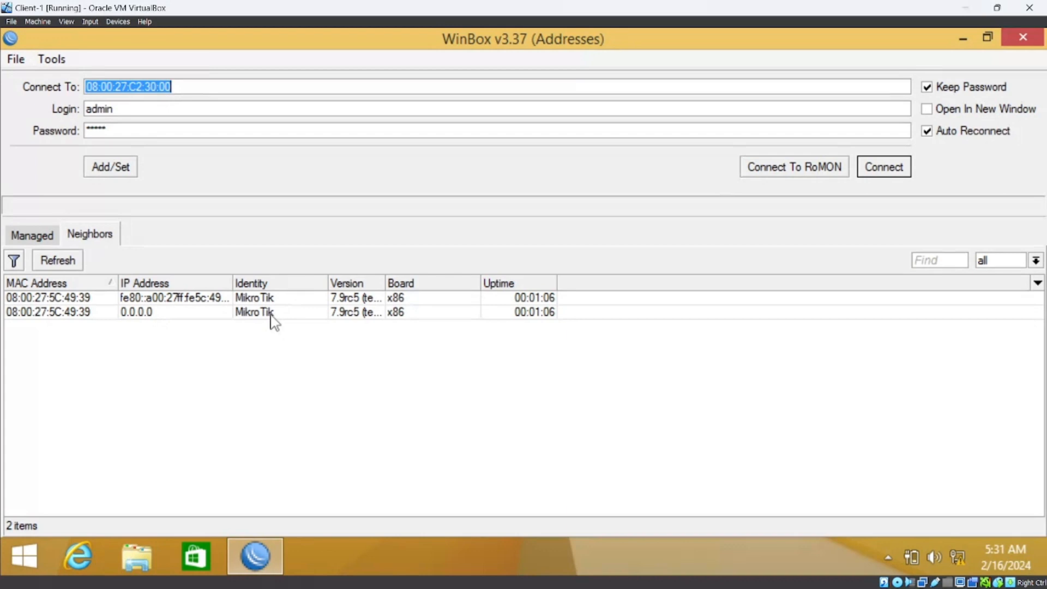
Connect WinBox to the neighbor router 08:00:27:5C:49:39 as admin, dismiss the RouterOS license notice, and maximize the session window
click(90, 311)
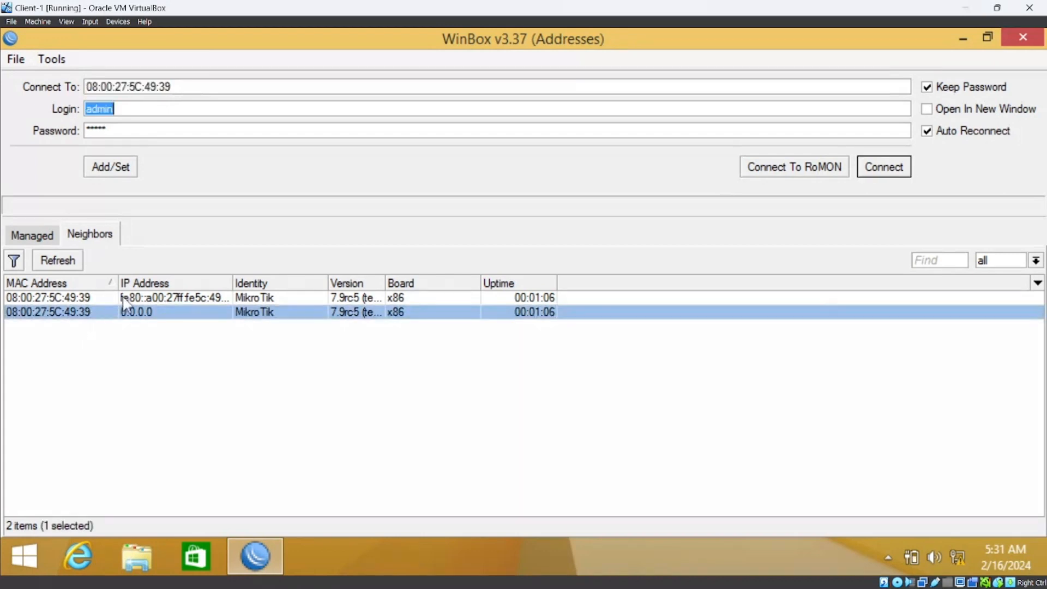
click(137, 132)
click(883, 167)
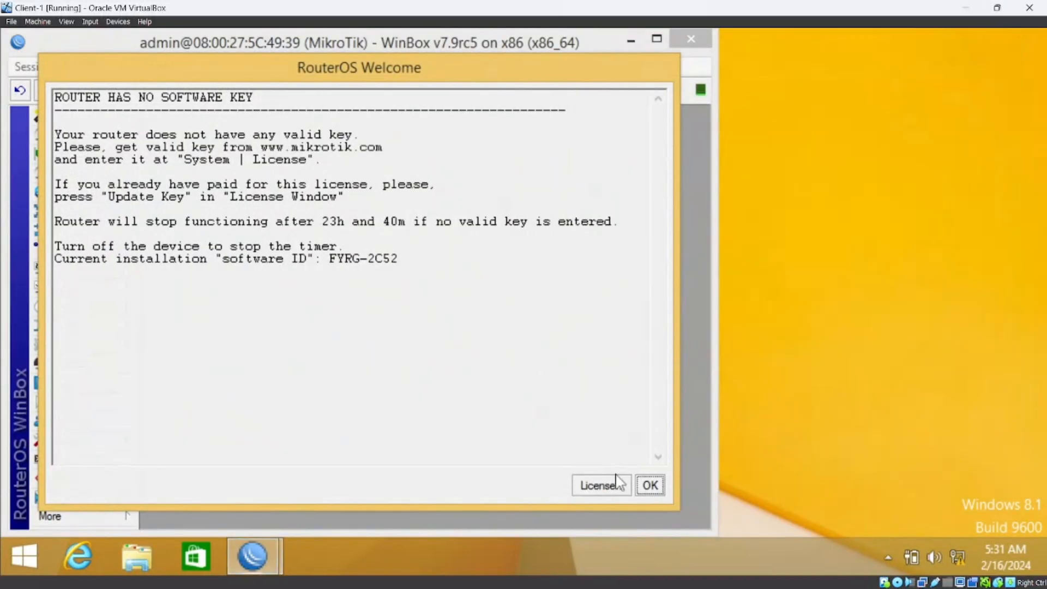
click(648, 486)
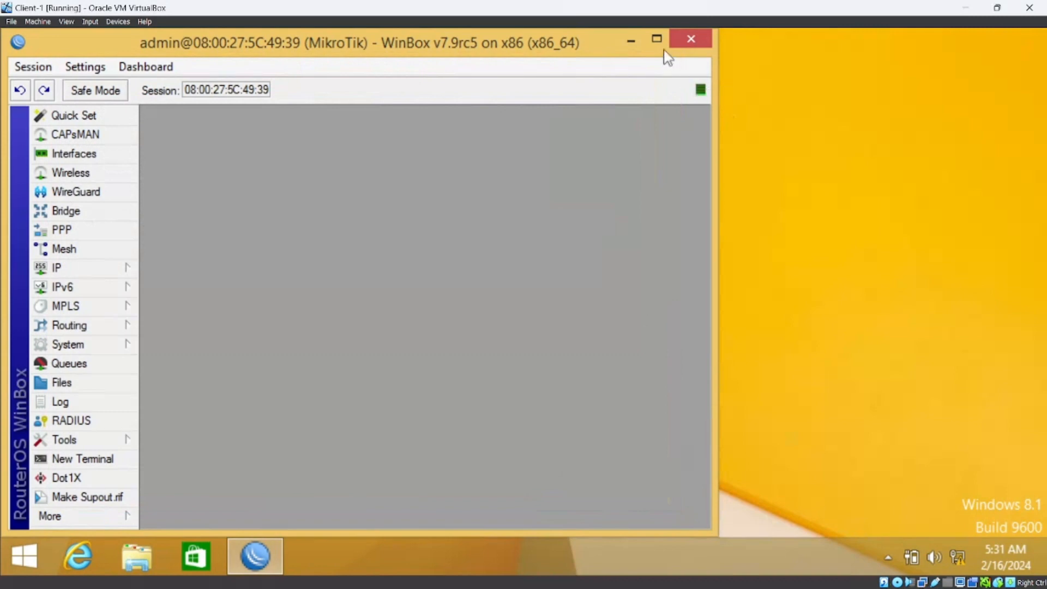
click(657, 37)
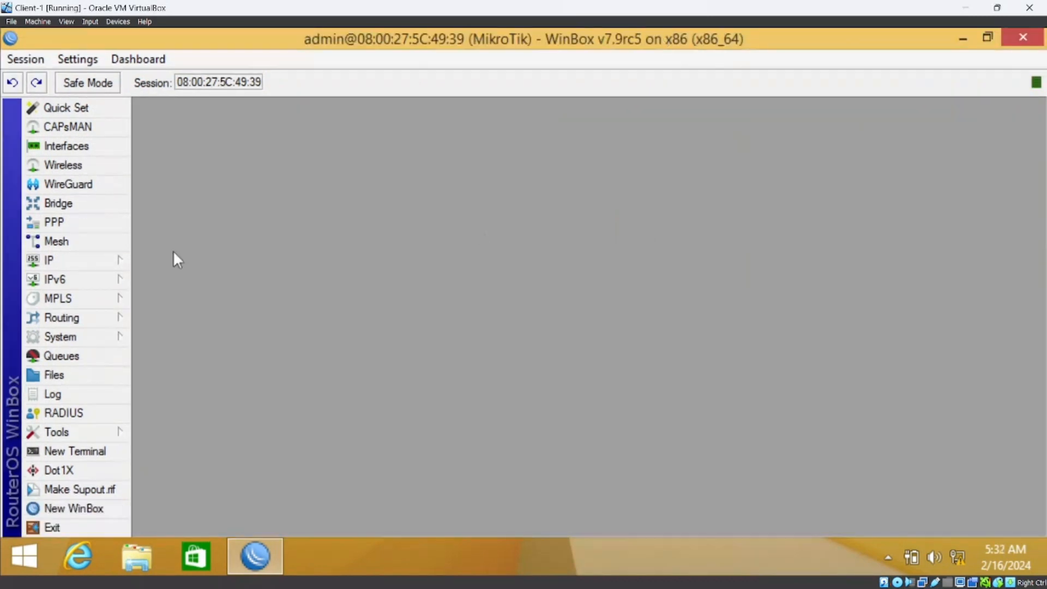
Check the addressing plan in Packet Tracer and add the IP address 10.10.10.1/30 on interface ether1 of the first router
click(129, 260)
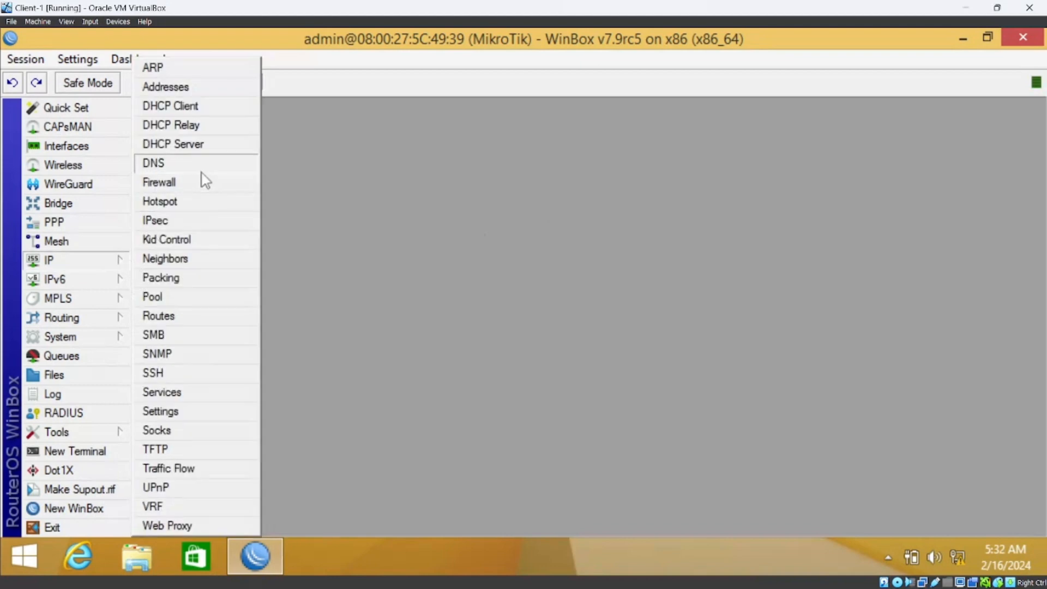
click(194, 90)
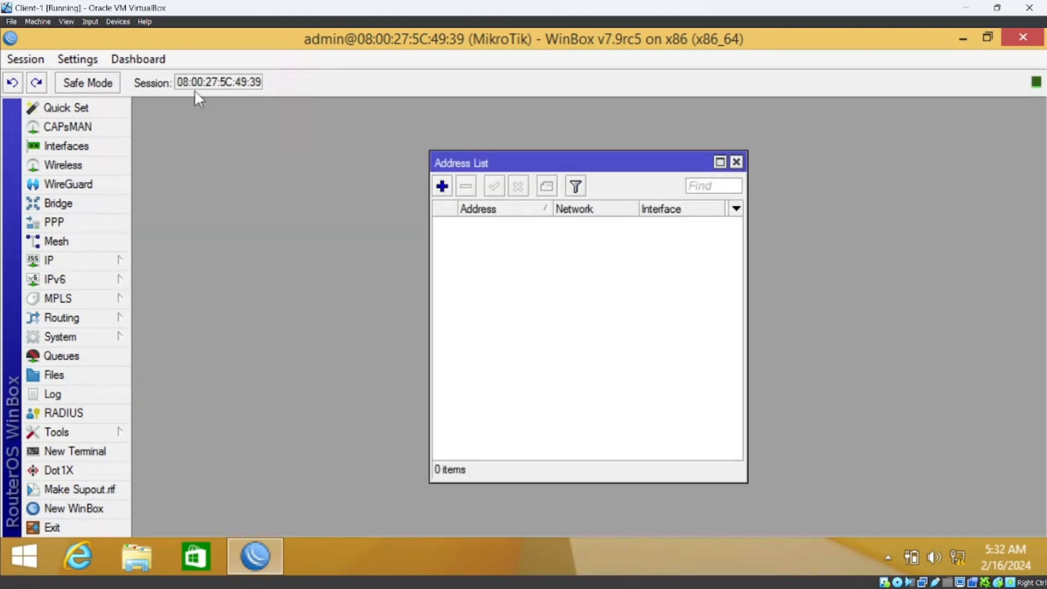
click(446, 186)
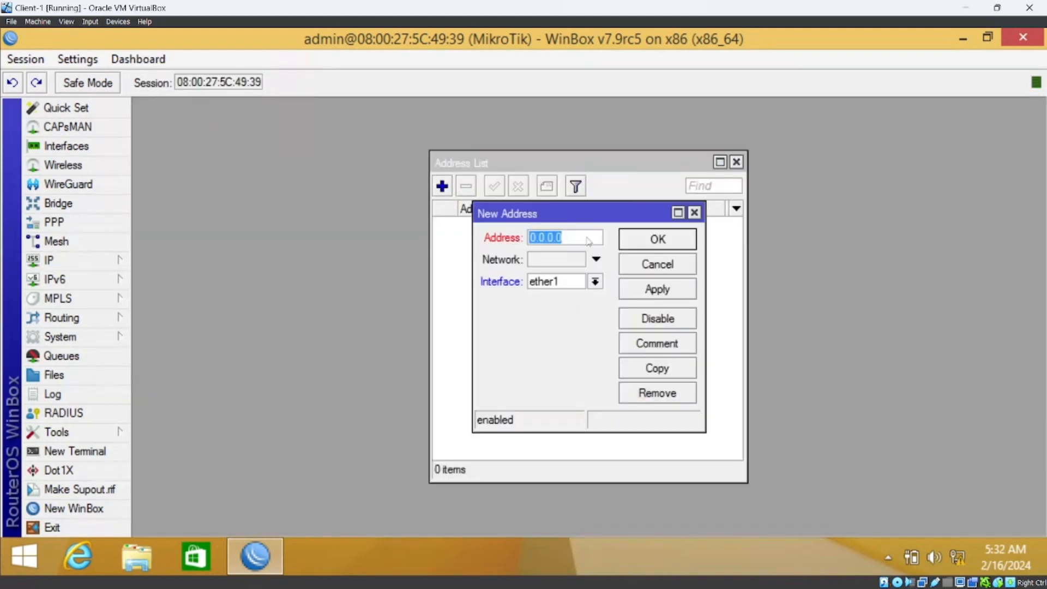
click(590, 280)
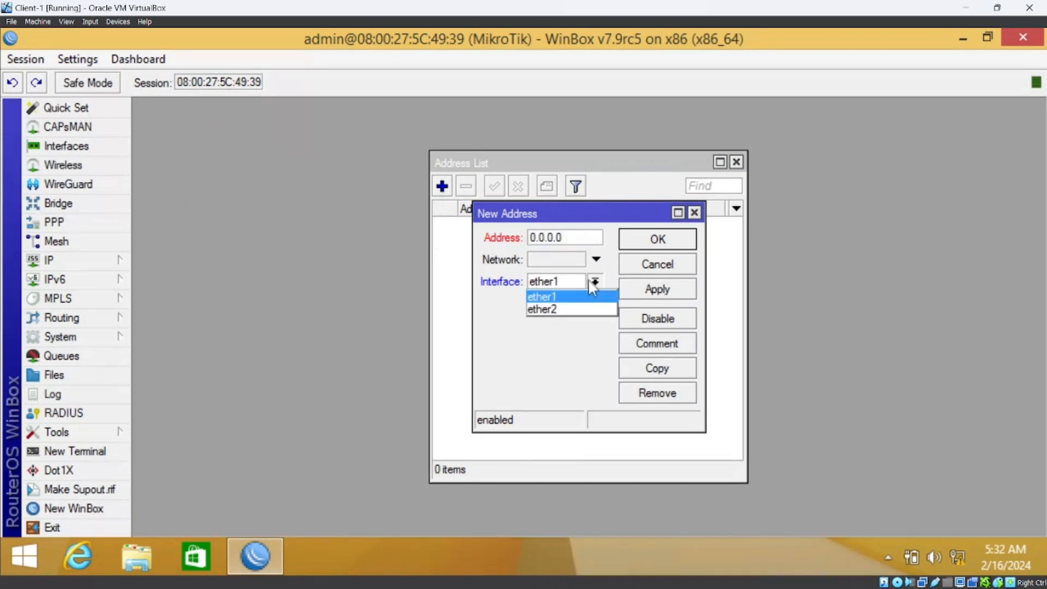
click(590, 281)
click(658, 572)
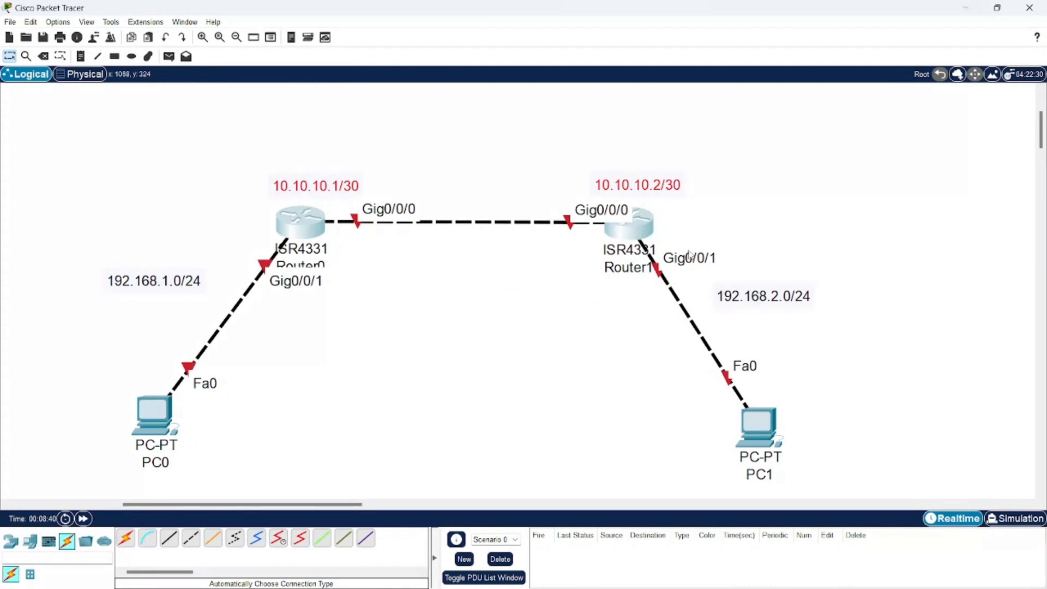
click(700, 232)
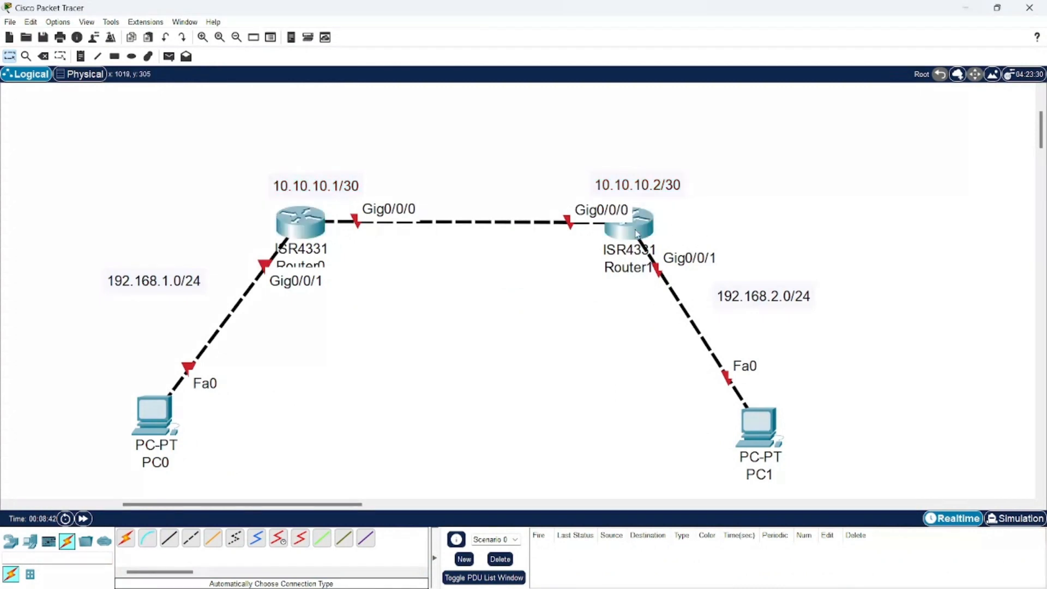
click(960, 6)
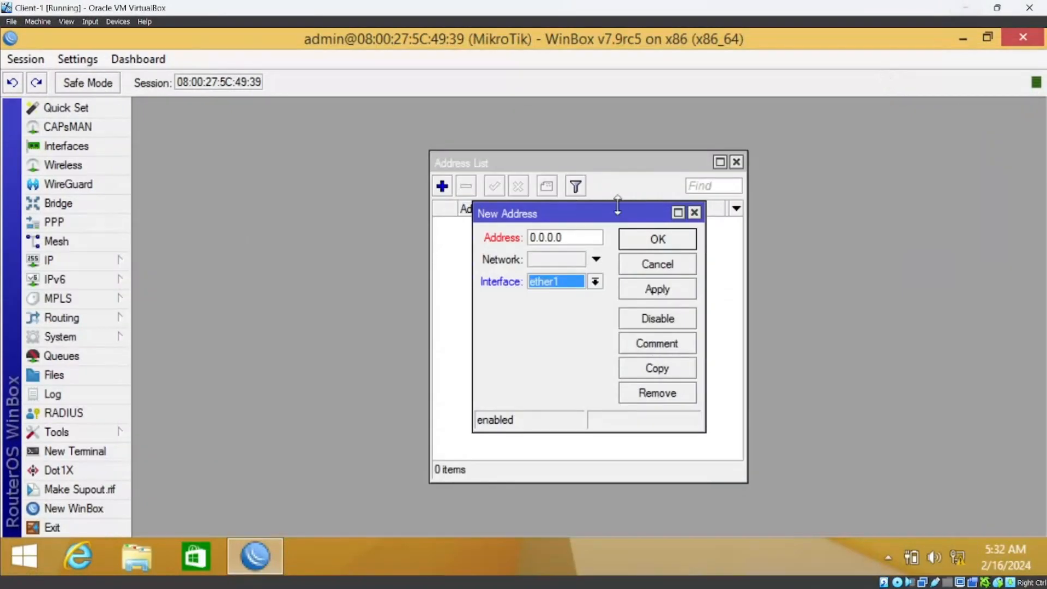
drag(582, 236, 512, 233)
text(1)
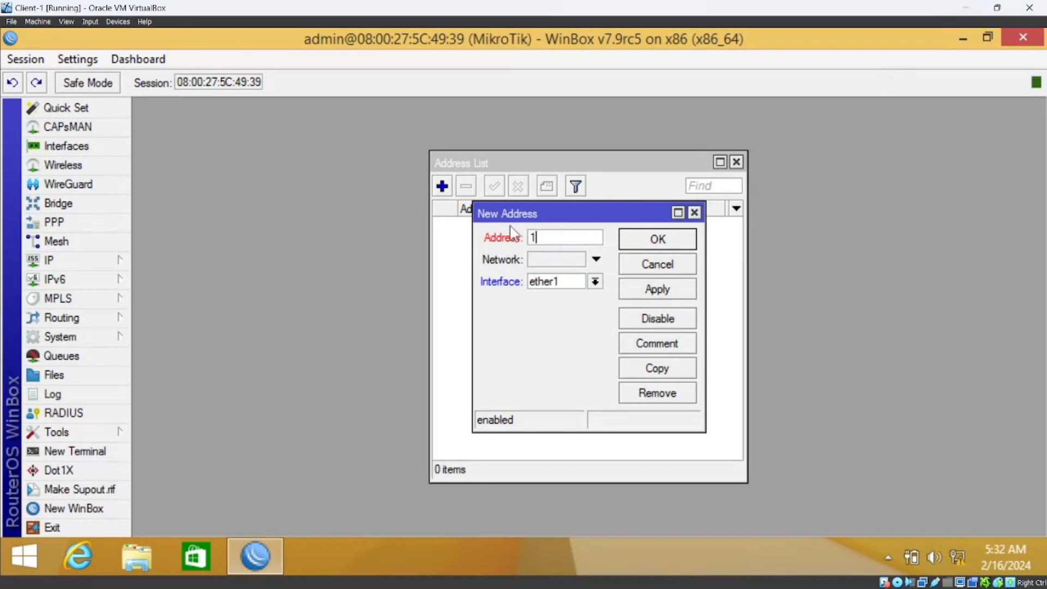
text(0.10.10.1/30)
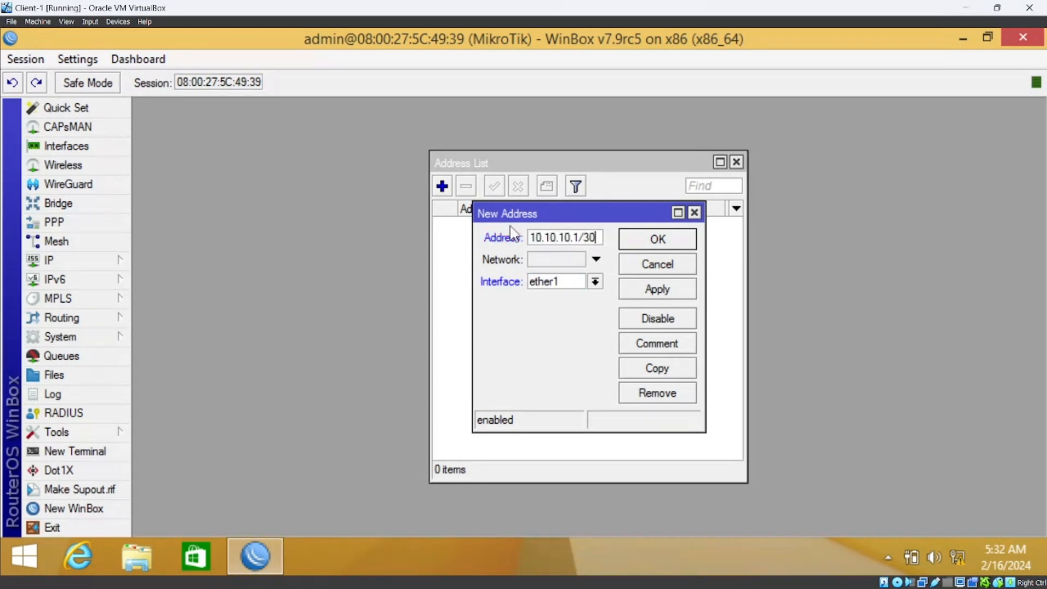
click(672, 244)
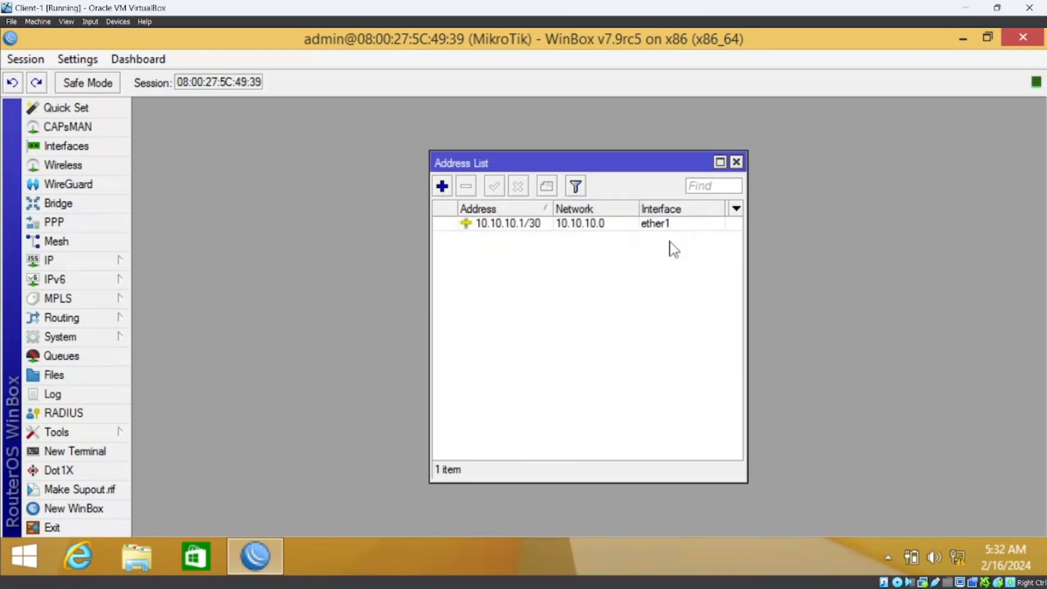
Add the IP address 192.168.1.1/24 on interface ether2 of the same router
click(448, 189)
text(19)
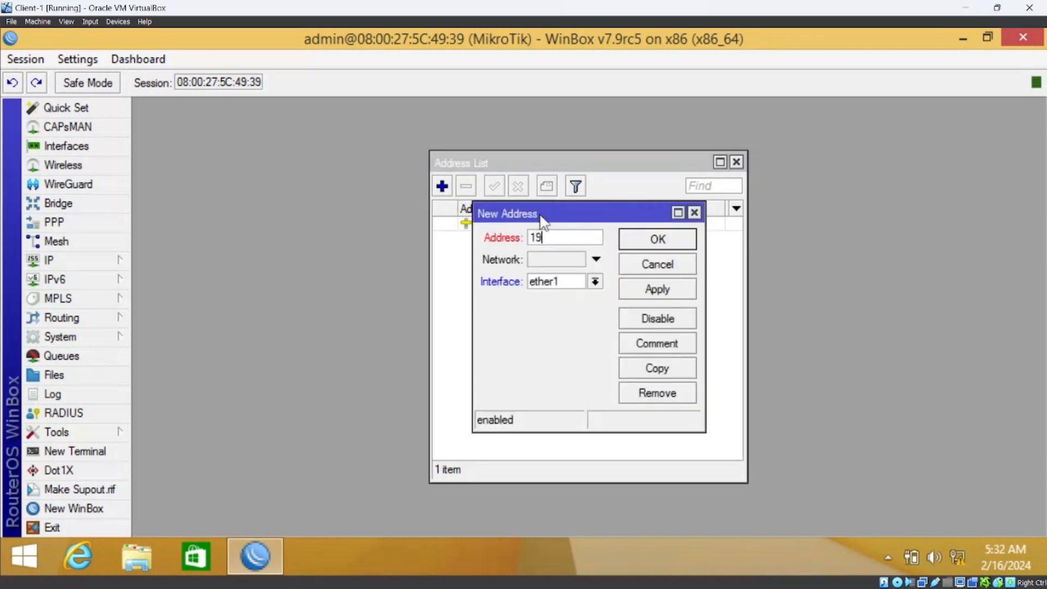
text(2.168.1.1/24)
click(595, 280)
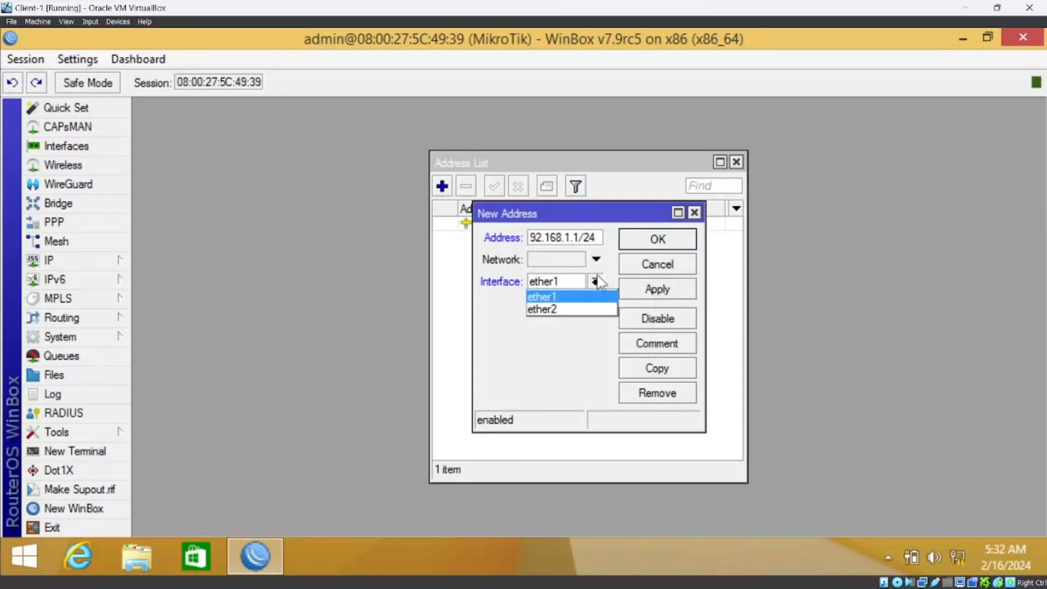
click(578, 309)
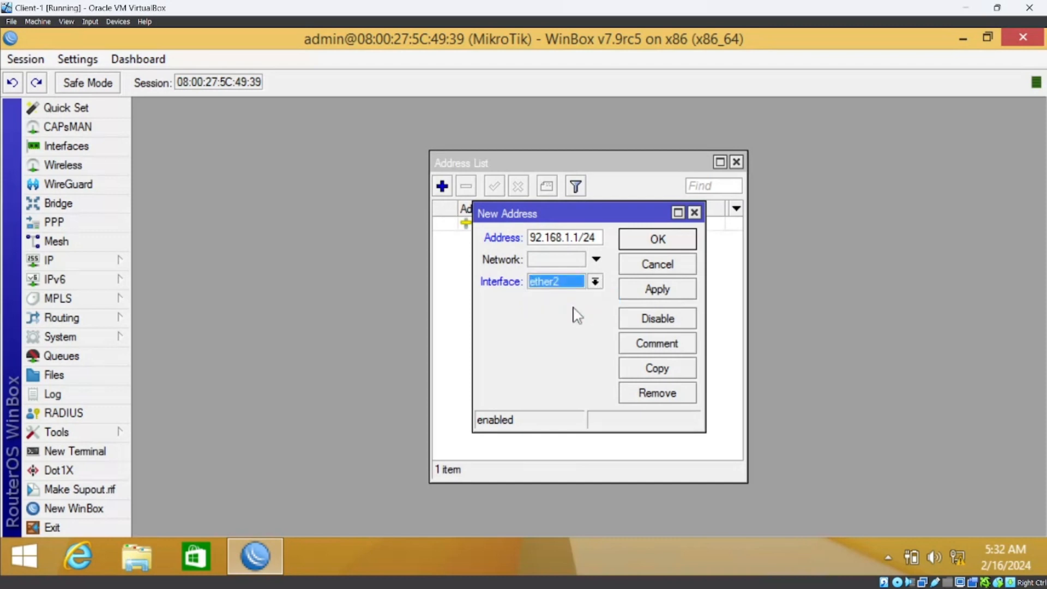
click(666, 240)
Review the topology in Packet Tracer, return to the Client-1 machine and dismiss the Chrome notification
mouse_move(667, 578)
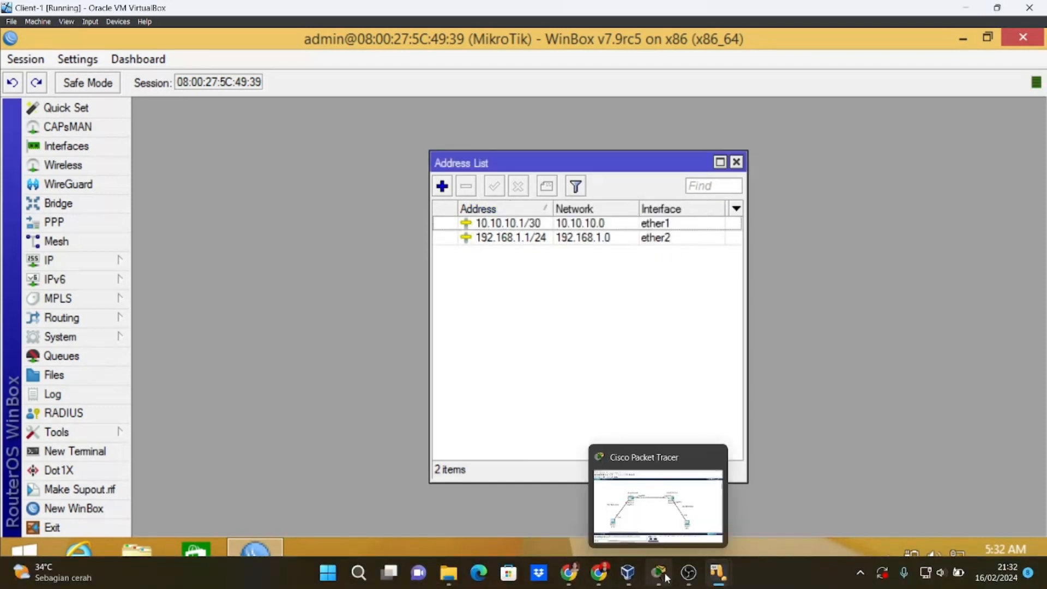
click(664, 523)
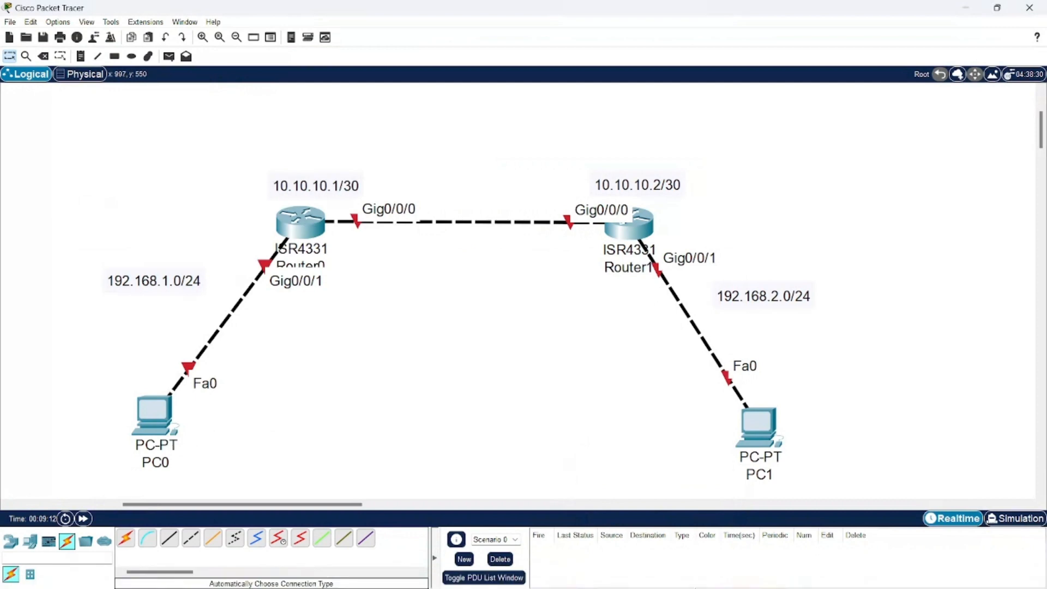
mouse_move(748, 585)
click(779, 506)
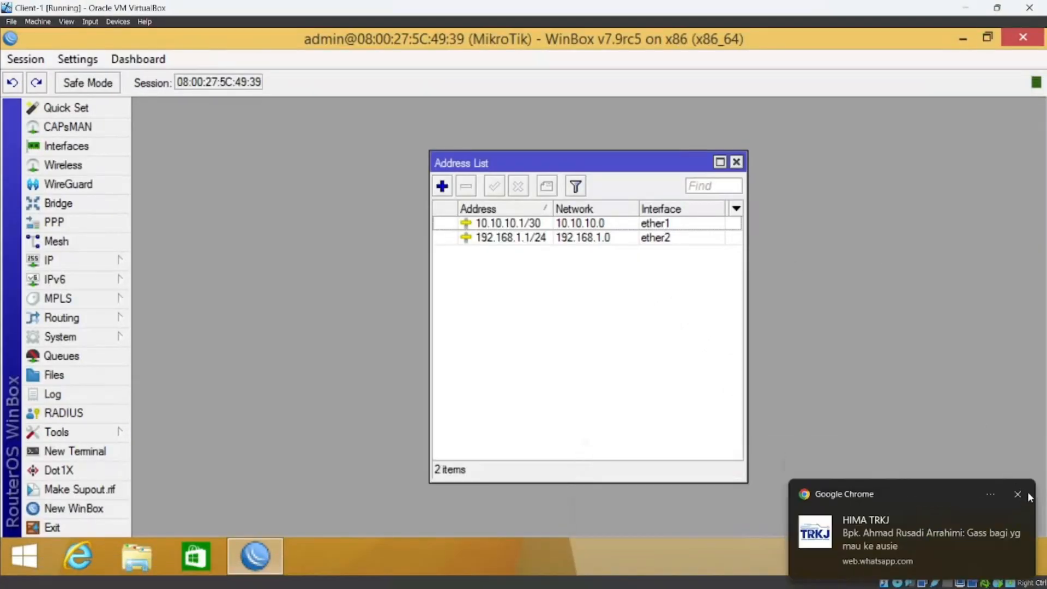
click(1030, 497)
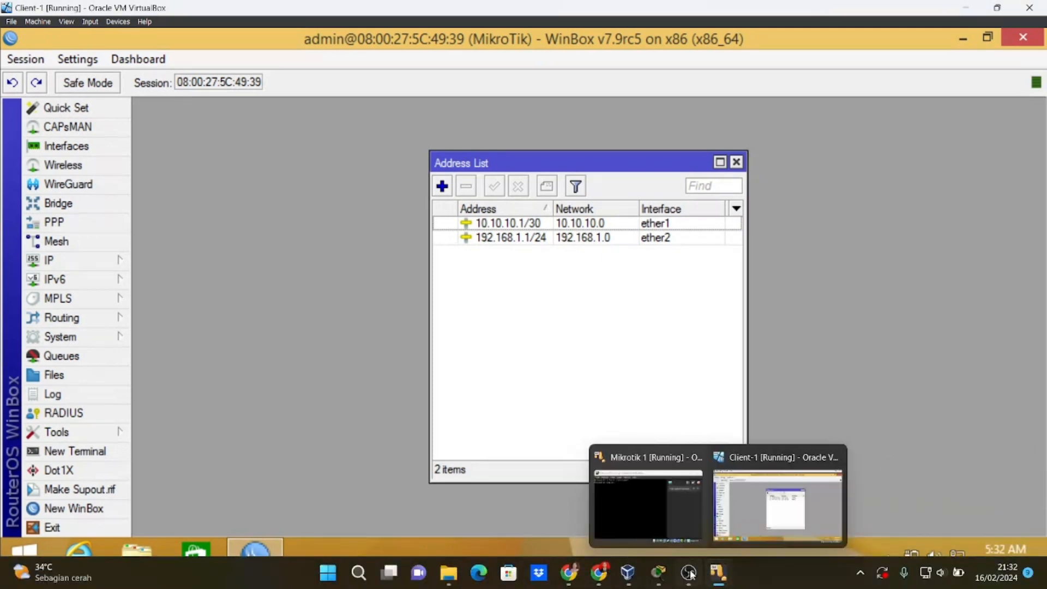
Switch to VirtualBox Manager, start the Mikrotik 2 and Client-2 virtual machines, and clear the manager's notifications
mouse_move(676, 571)
click(628, 571)
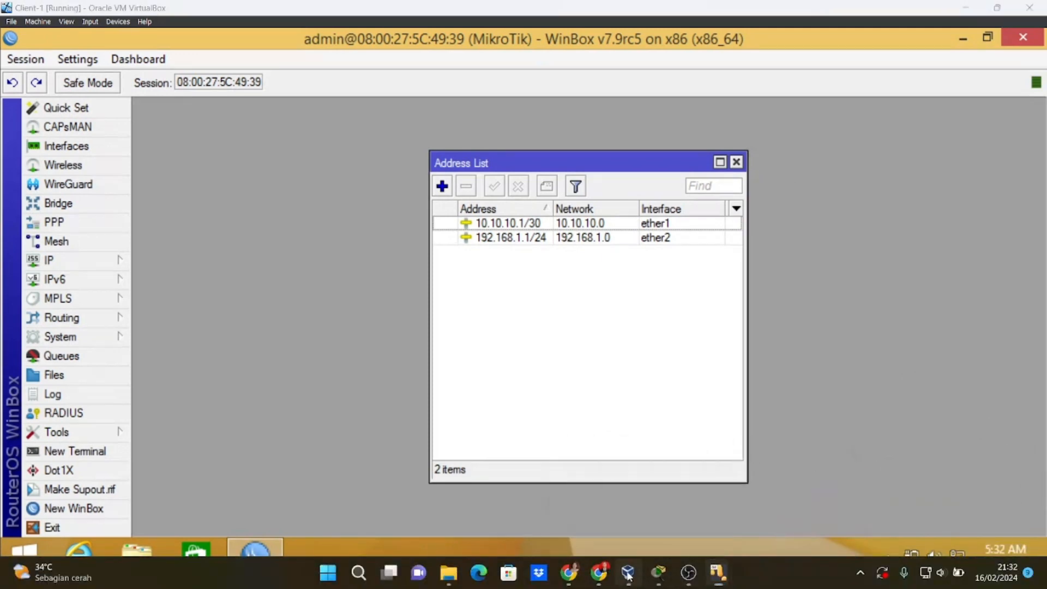
click(256, 284)
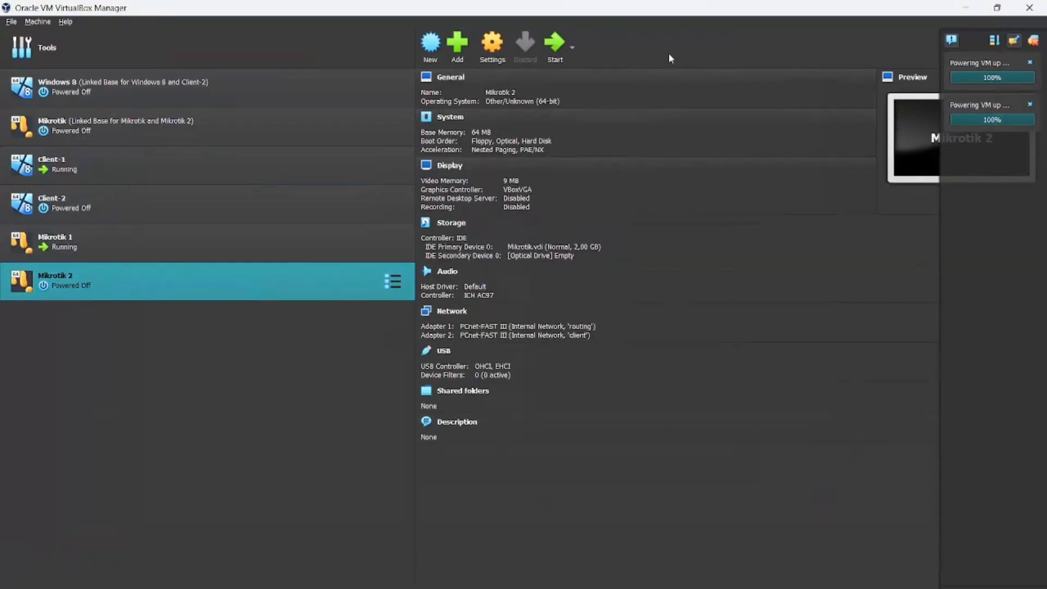
click(544, 43)
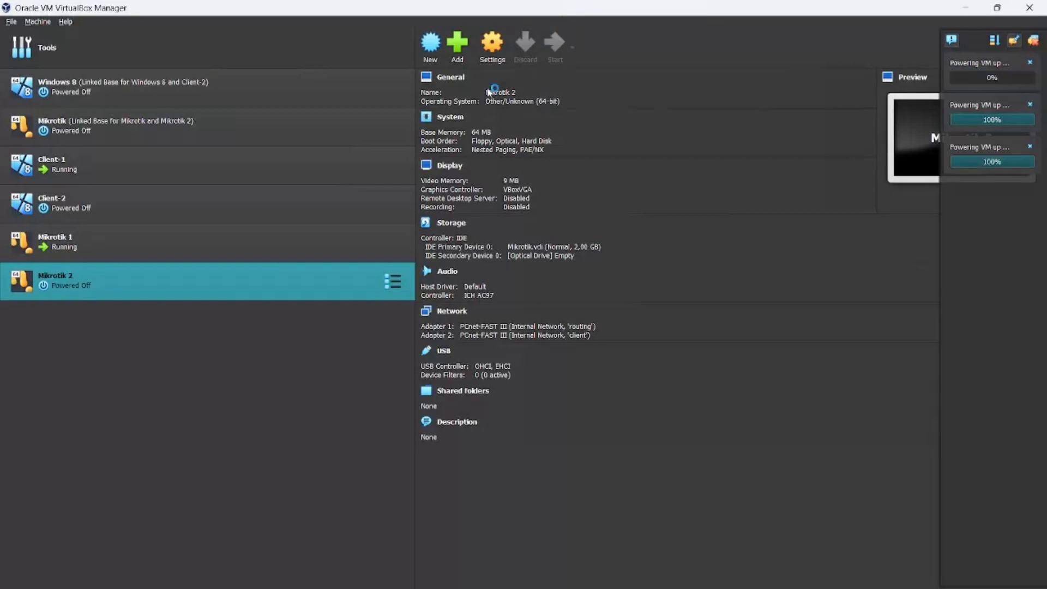
click(236, 189)
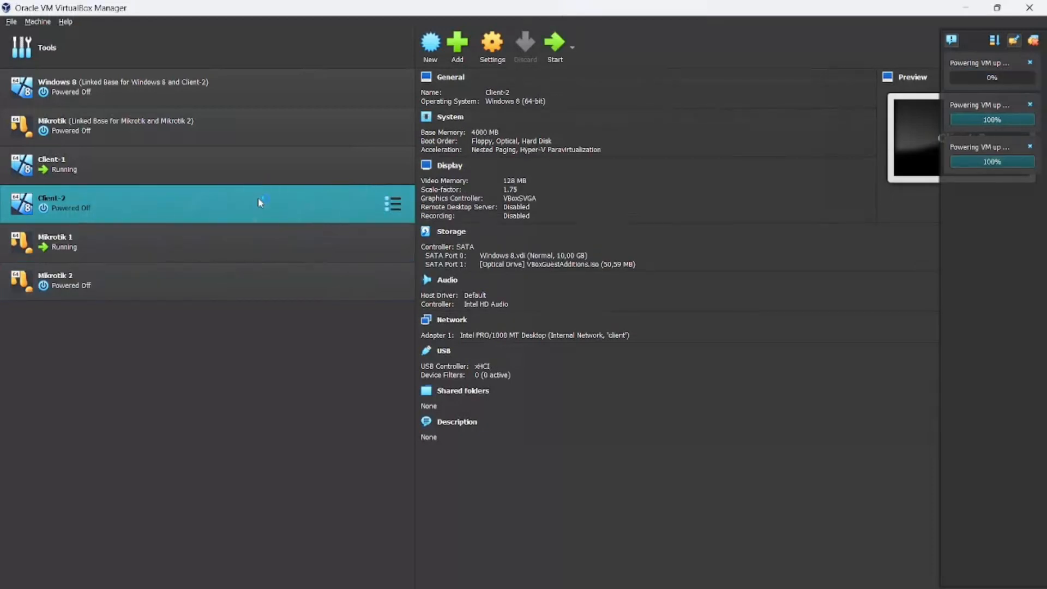
ctrl+click(234, 284)
click(188, 215)
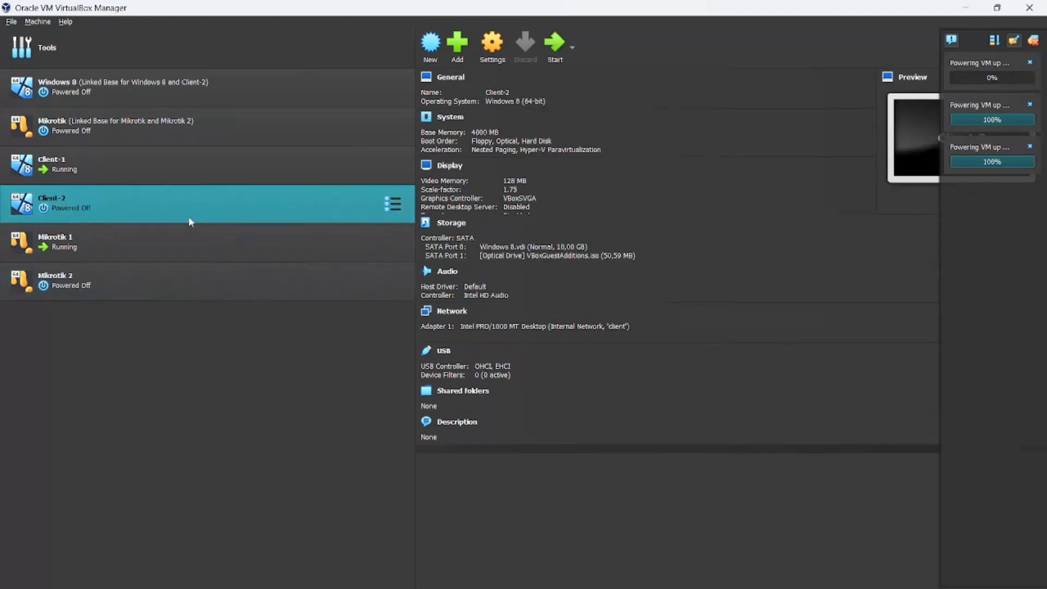
double_click(267, 275)
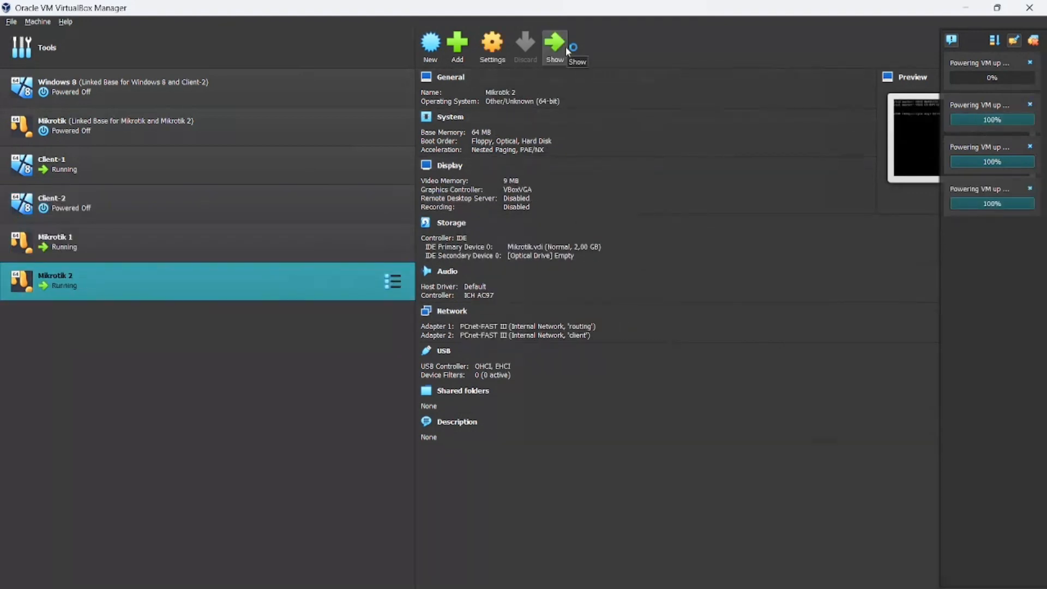
ctrl+click(298, 236)
click(294, 217)
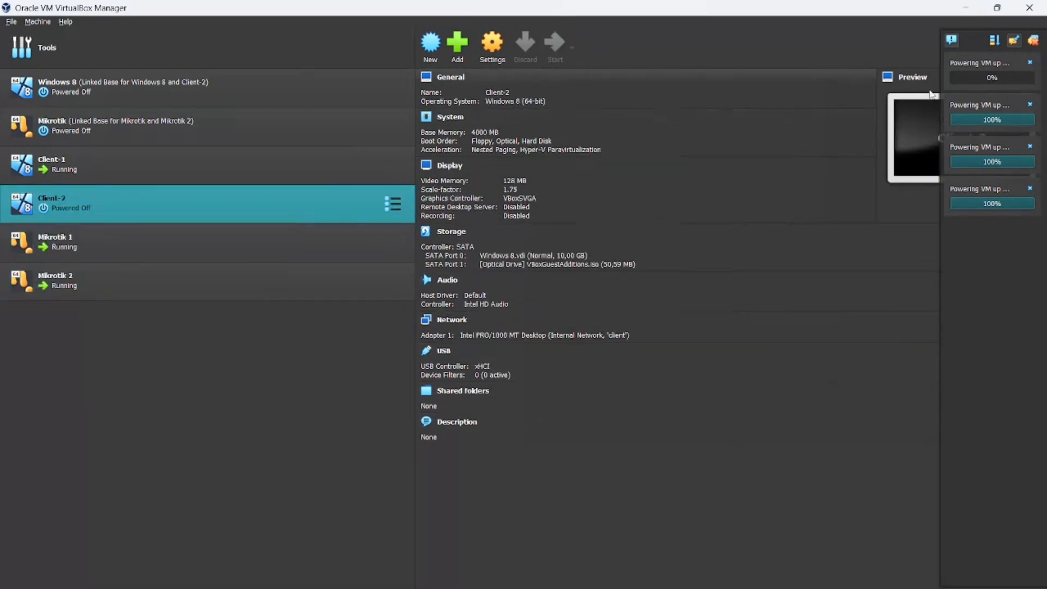
click(1032, 39)
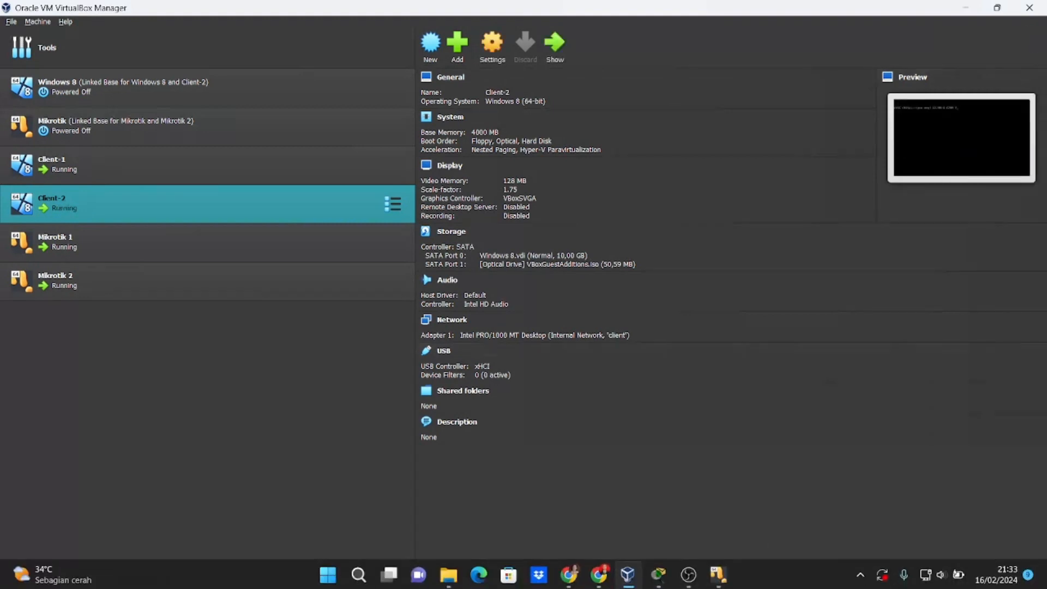
Bring the Client-2 machine window to the front and clear its notifications
mouse_move(718, 572)
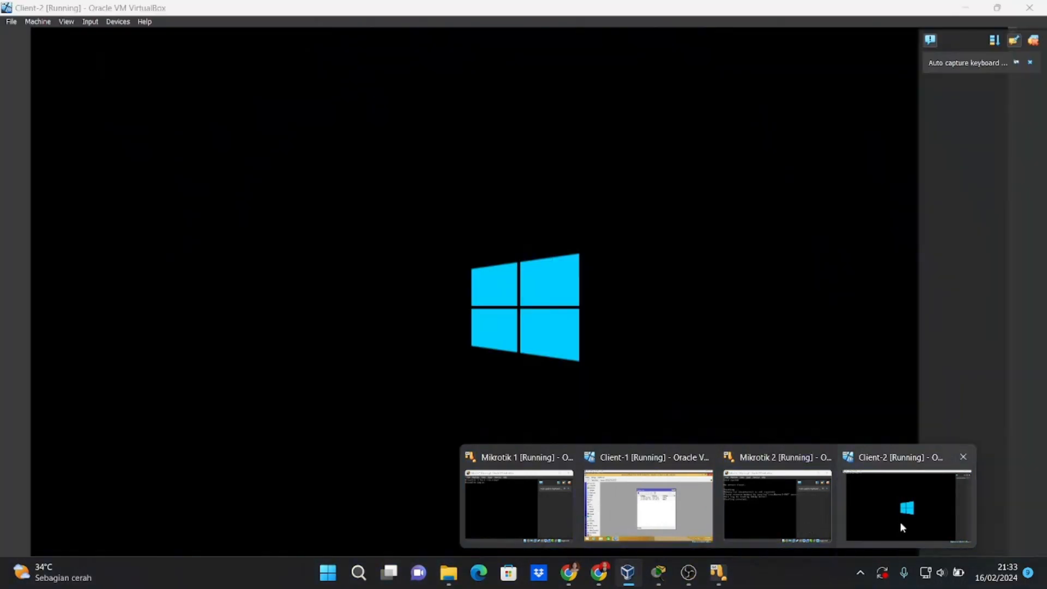
click(899, 521)
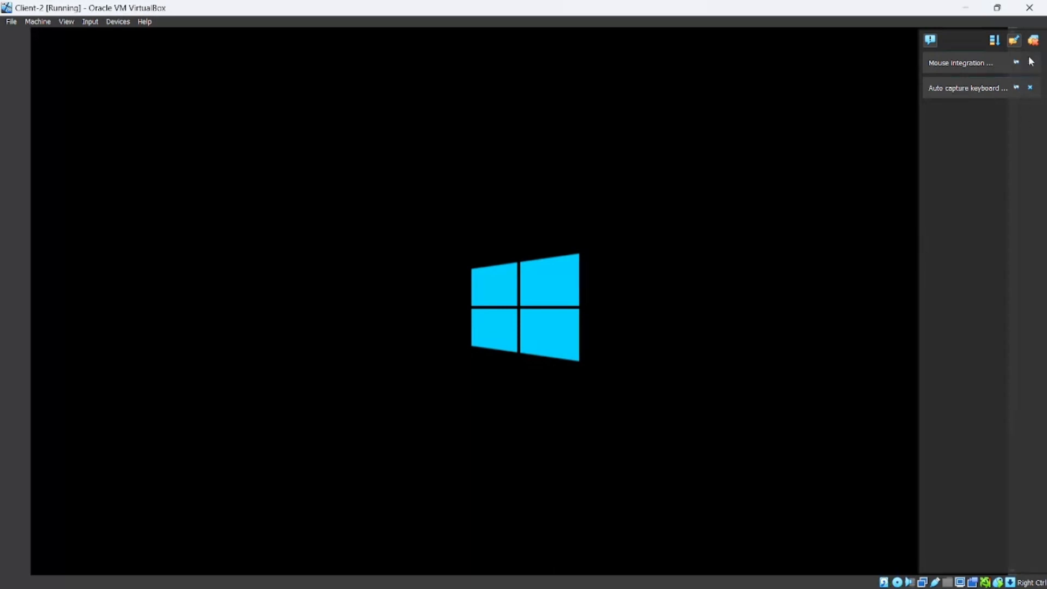
click(1034, 41)
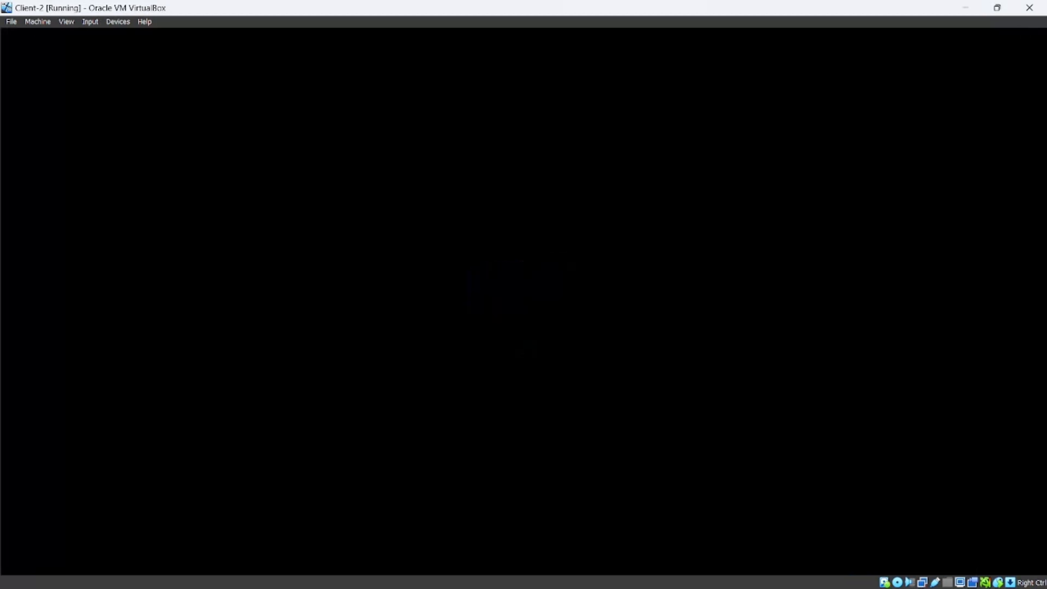
Dismiss the Client-2 lock screen and sign in to Windows with the account password
mouse_move(781, 587)
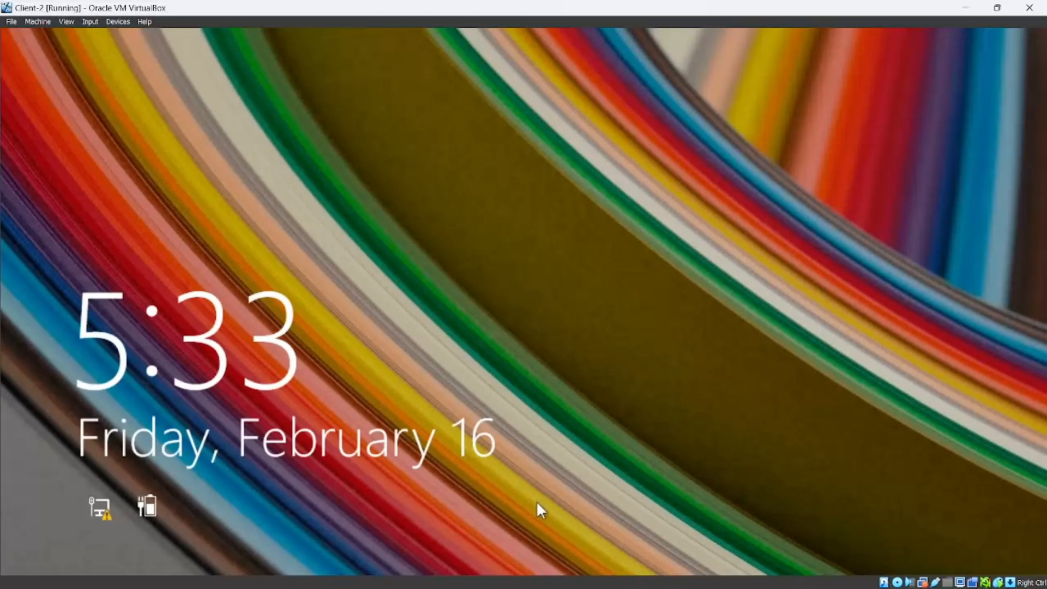
click(540, 510)
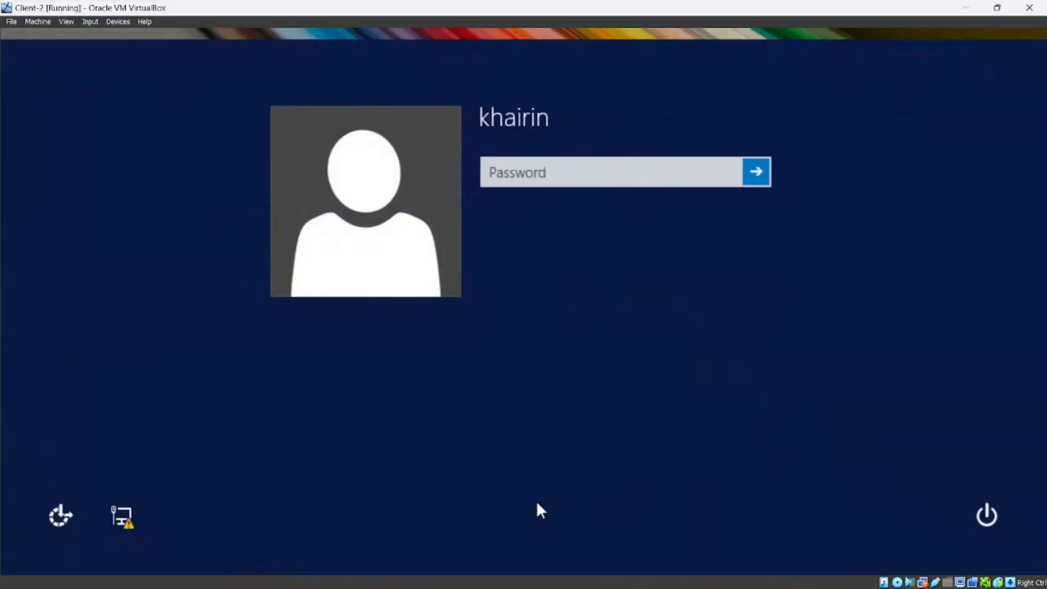
text(•••••••••••)
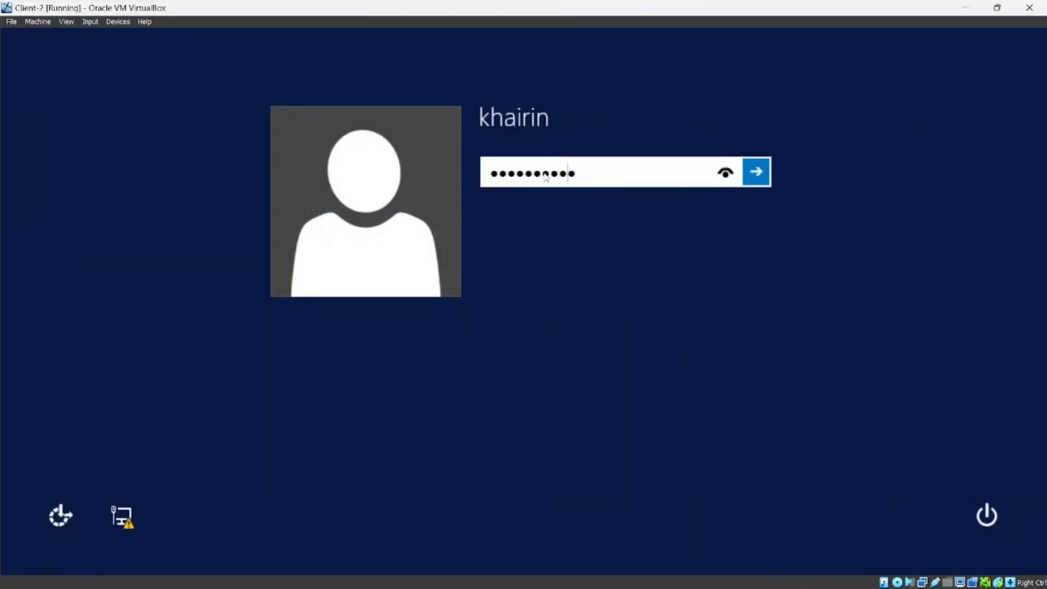
key(Return)
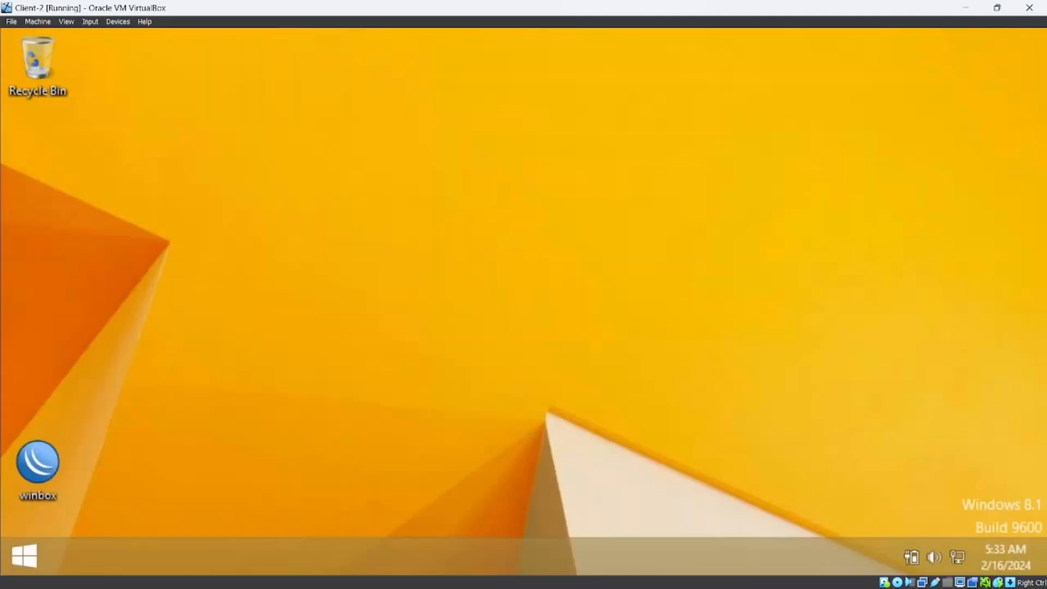
Check the second client's place in the Packet Tracer topology and open WinBox on the Client-2 desktop
click(658, 573)
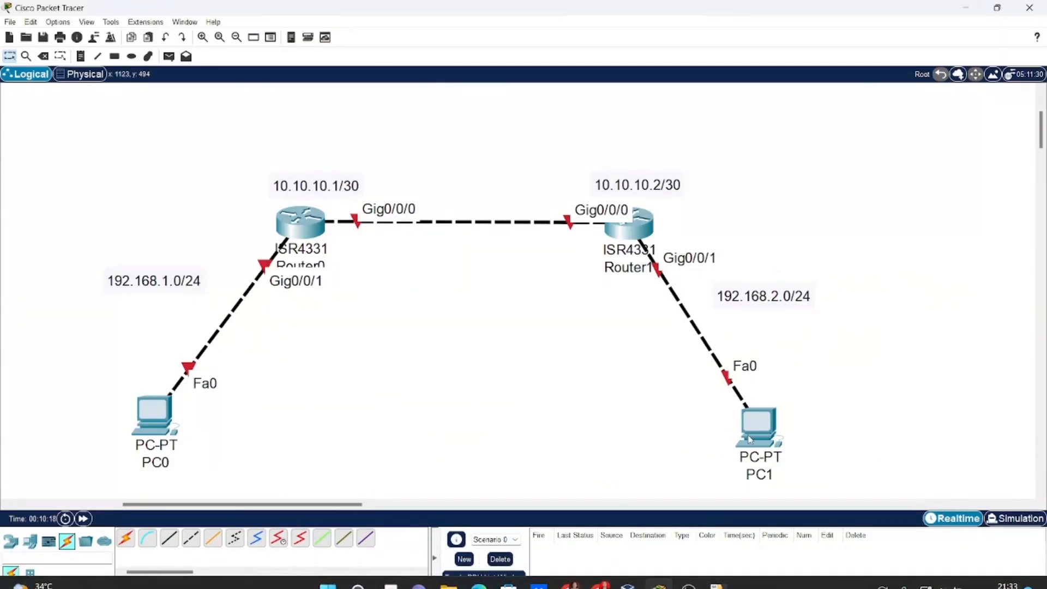
click(966, 7)
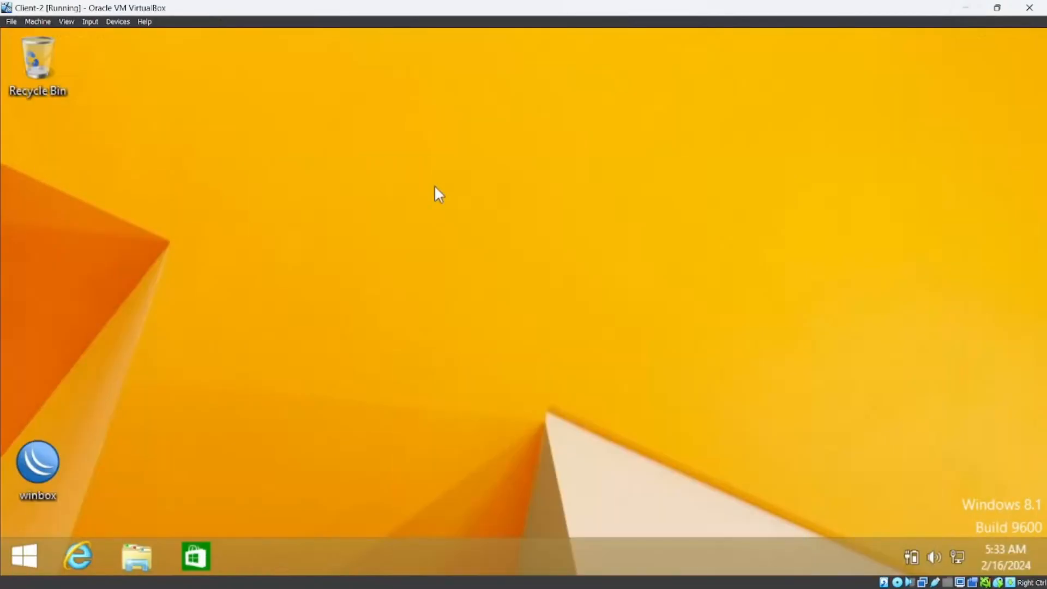
double_click(39, 459)
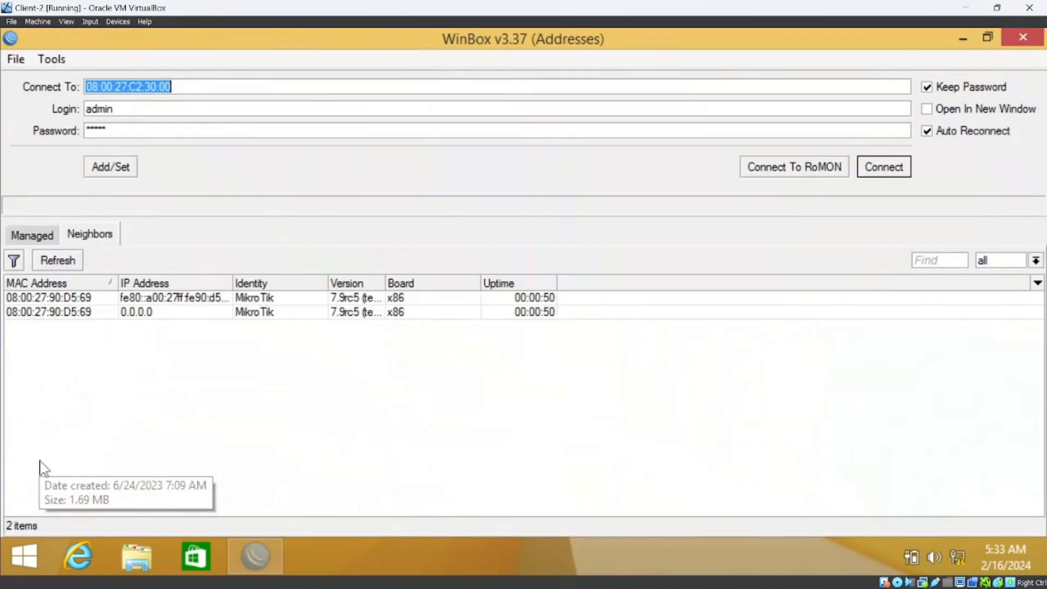
Connect WinBox to the second router at MAC address 08:00:27:90:D5:69, dismiss the license notice, and maximize the session window
click(87, 314)
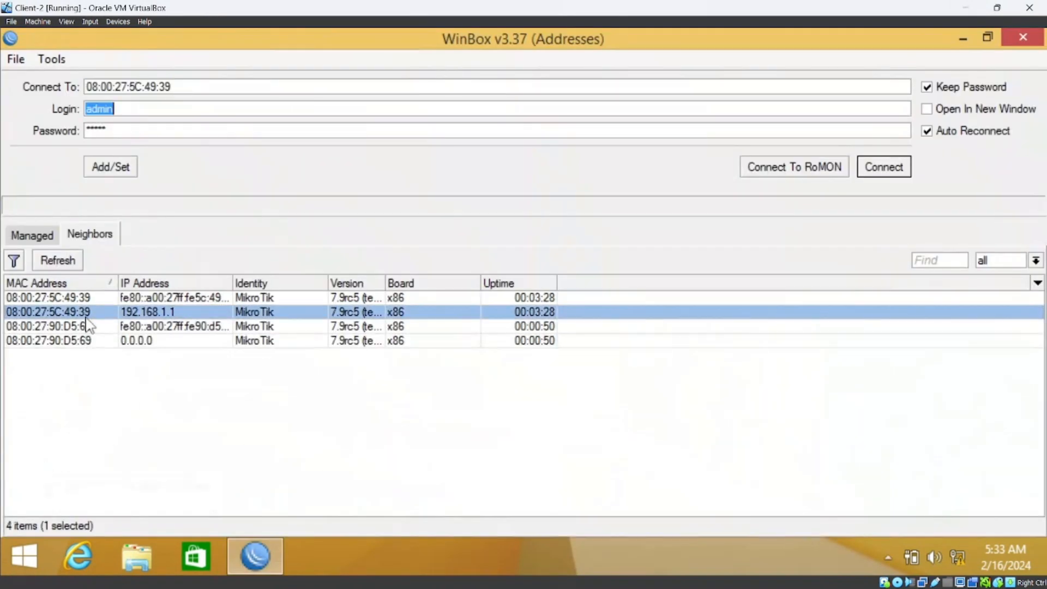
click(83, 344)
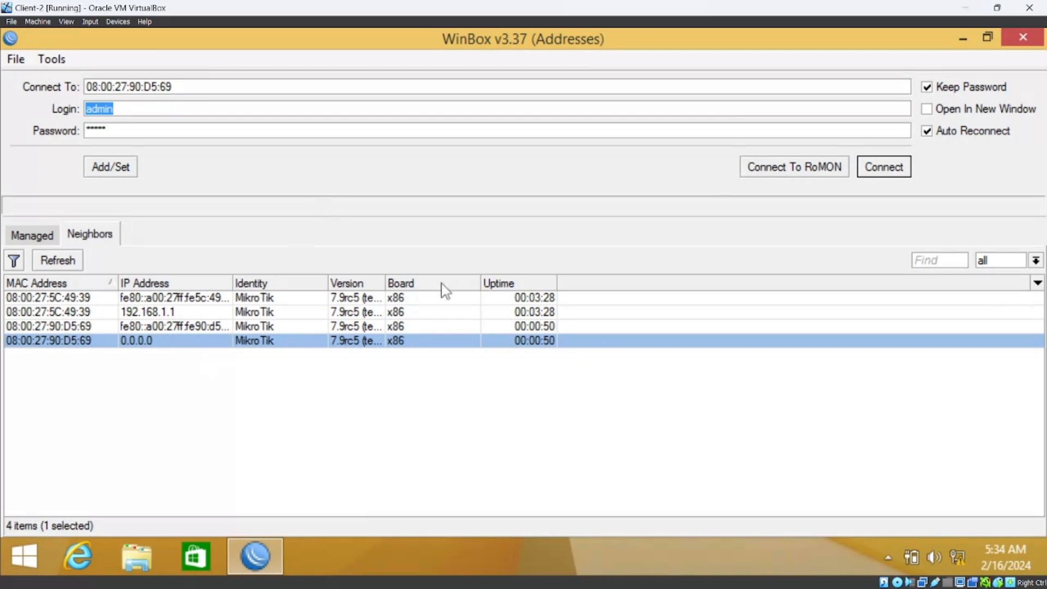
click(895, 174)
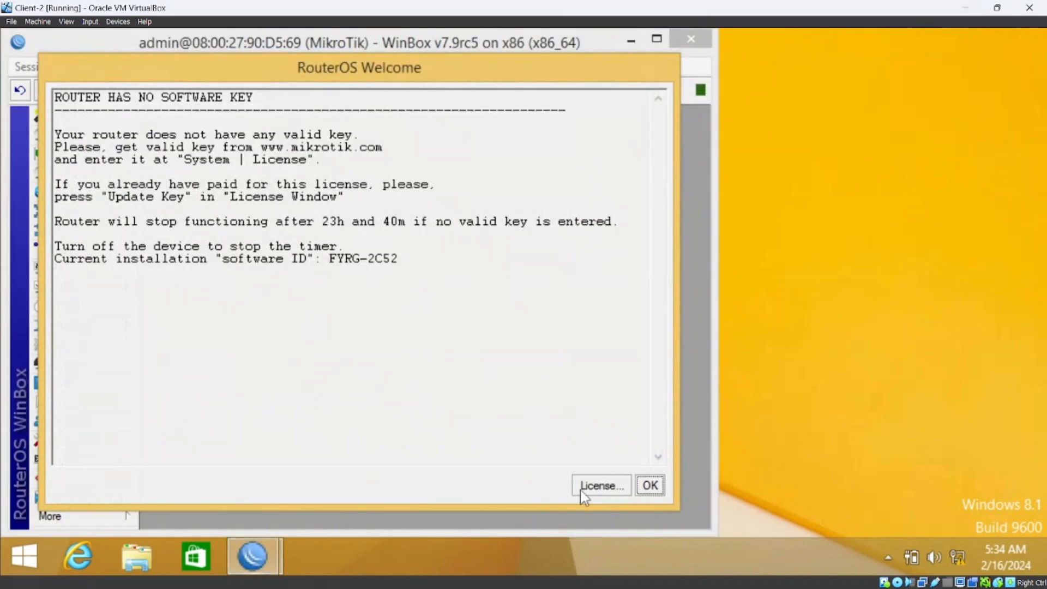
click(648, 485)
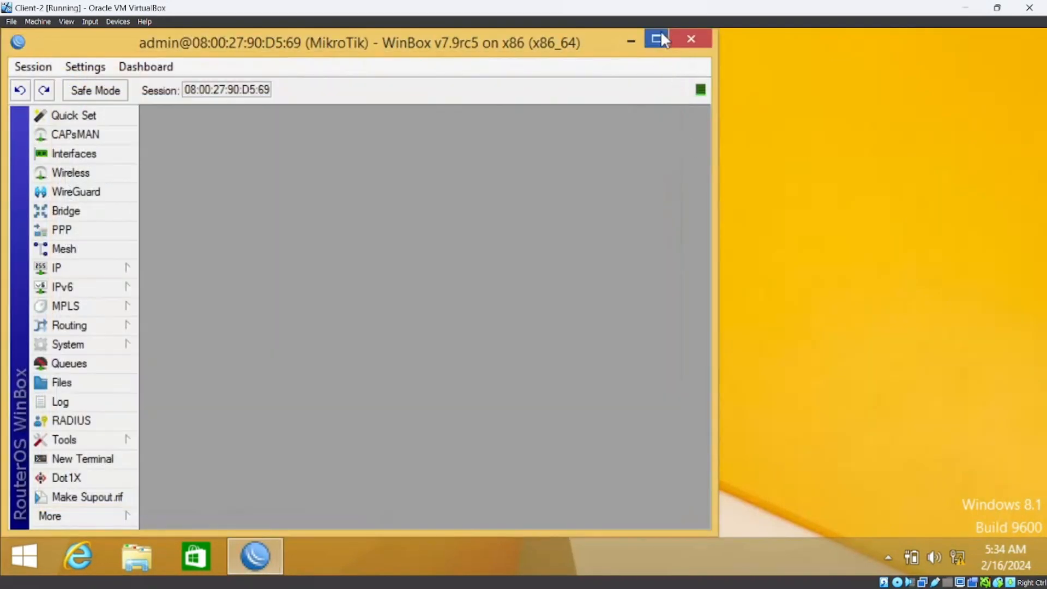
click(659, 37)
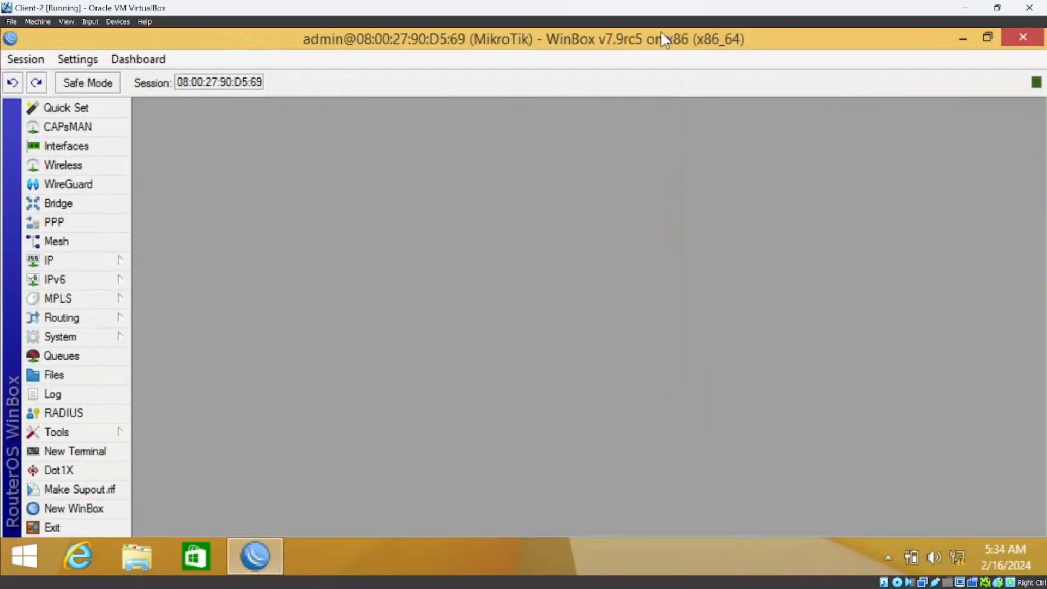
Open the second router's IP address list and add the address 10.10.10.2/30 on interface ether1
click(105, 261)
click(189, 92)
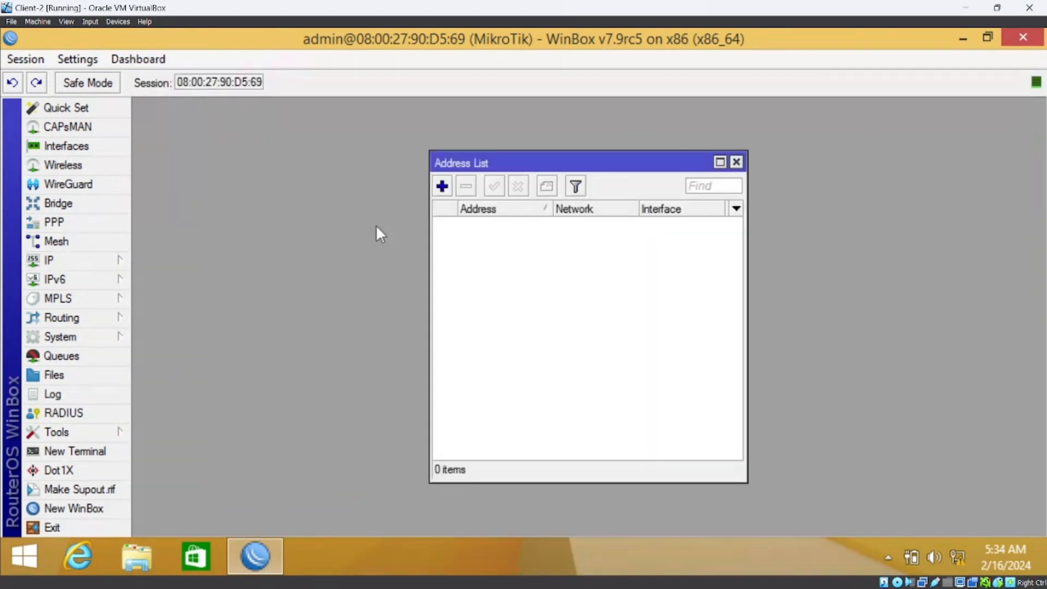
click(445, 191)
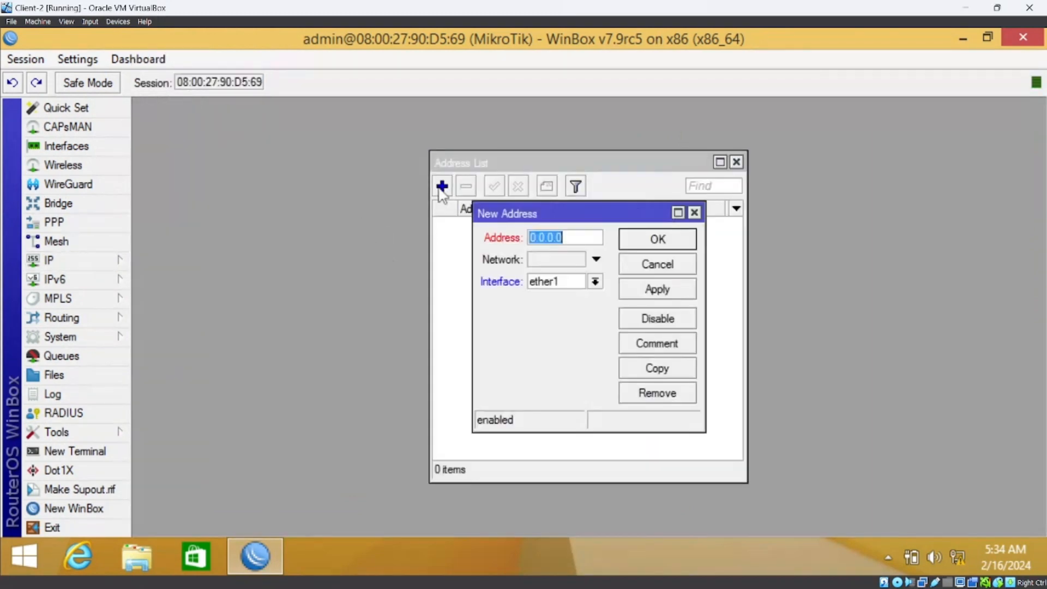
text(101.10.10)
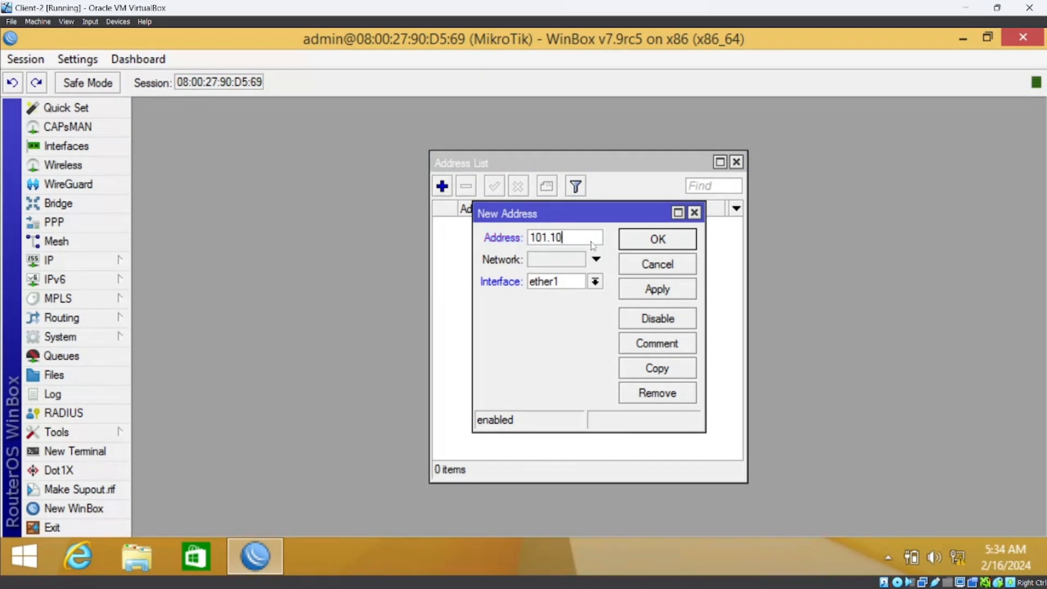
key(BackSpace)
key(BackSpace)
key(BackSpace)
key(BackSpace)
key(BackSpace)
key(BackSpace)
text(10)
key(BackSpace)
text(0.10.2/30)
click(657, 238)
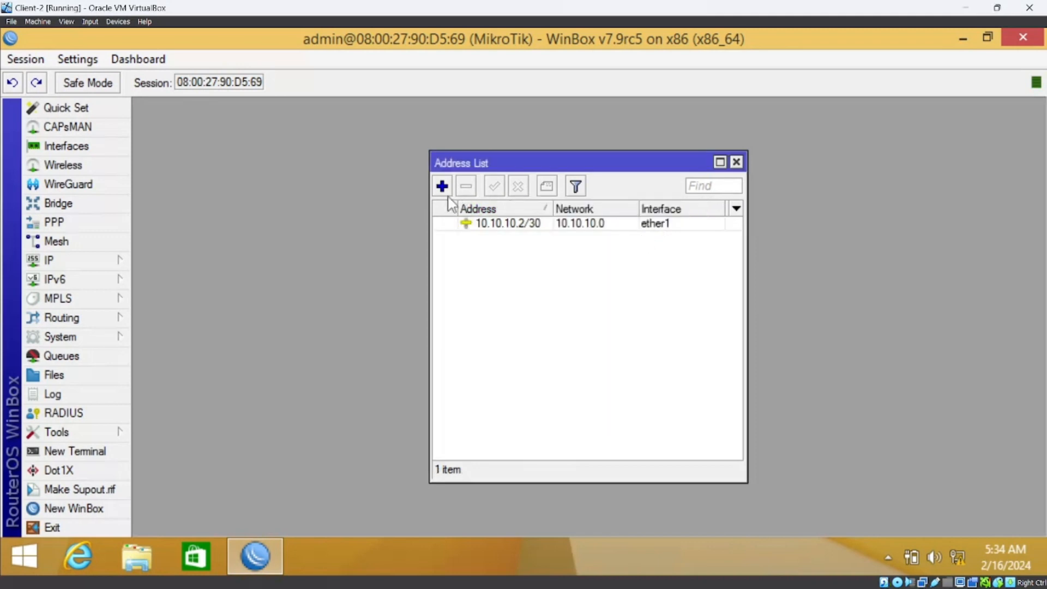
Add the address 192.168.2.1/24 on interface ether2 and close the address list
click(443, 186)
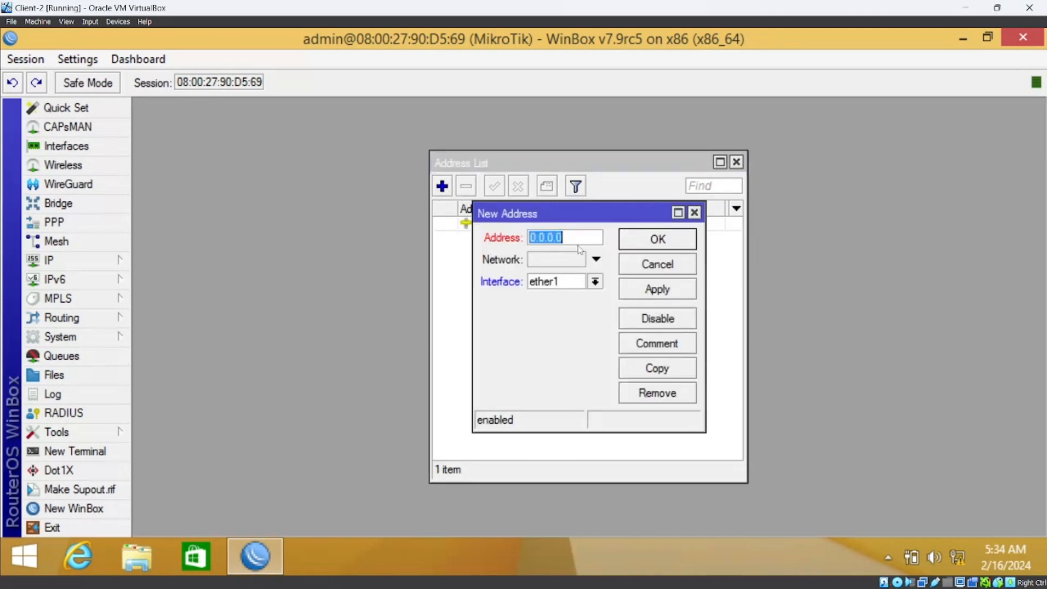
text(192.168)
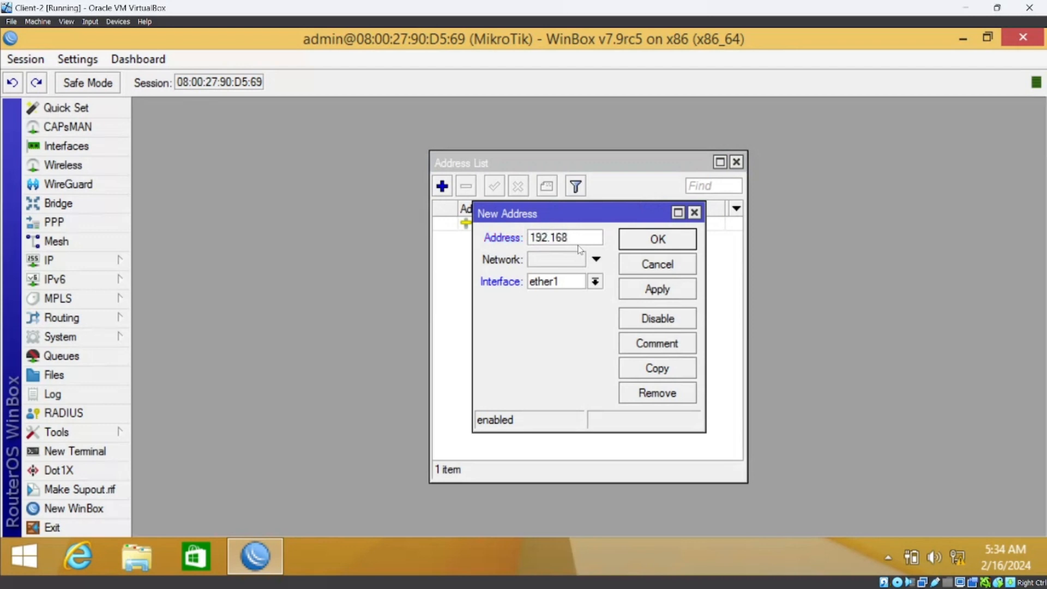
text(.2.1/24)
click(594, 282)
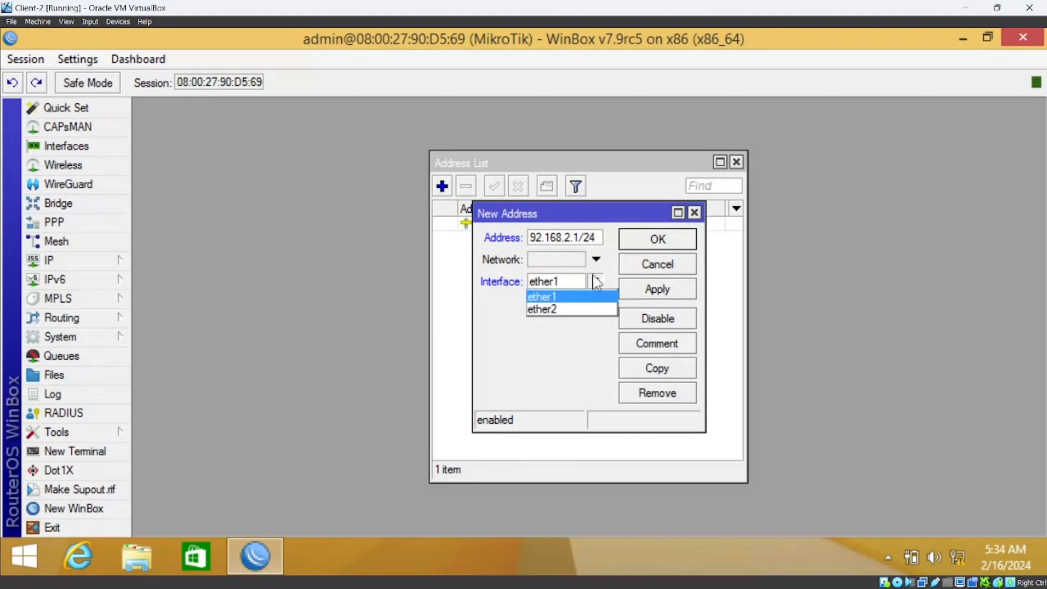
click(567, 309)
click(657, 289)
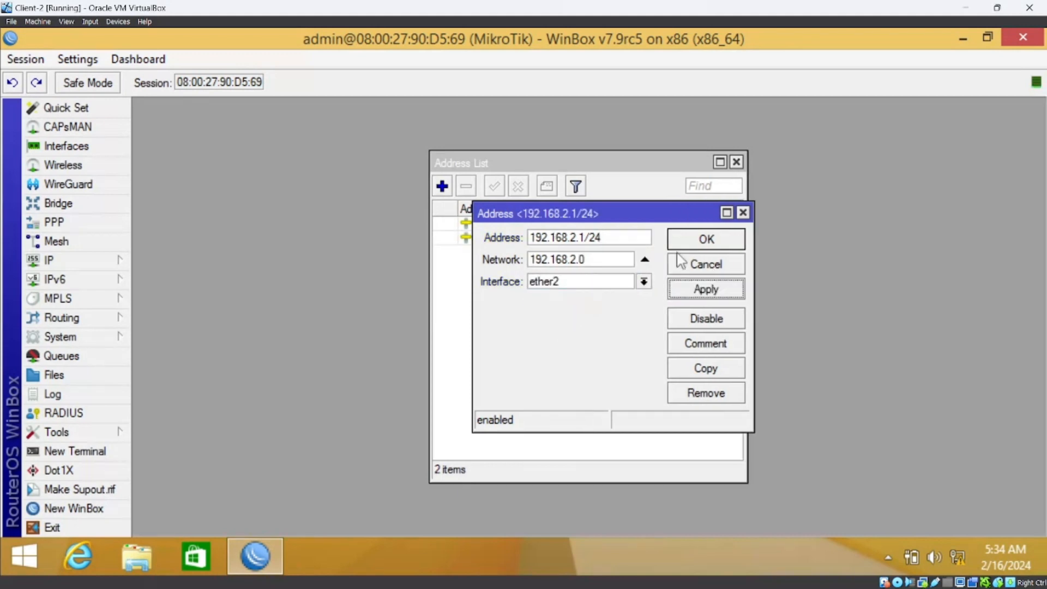
click(695, 239)
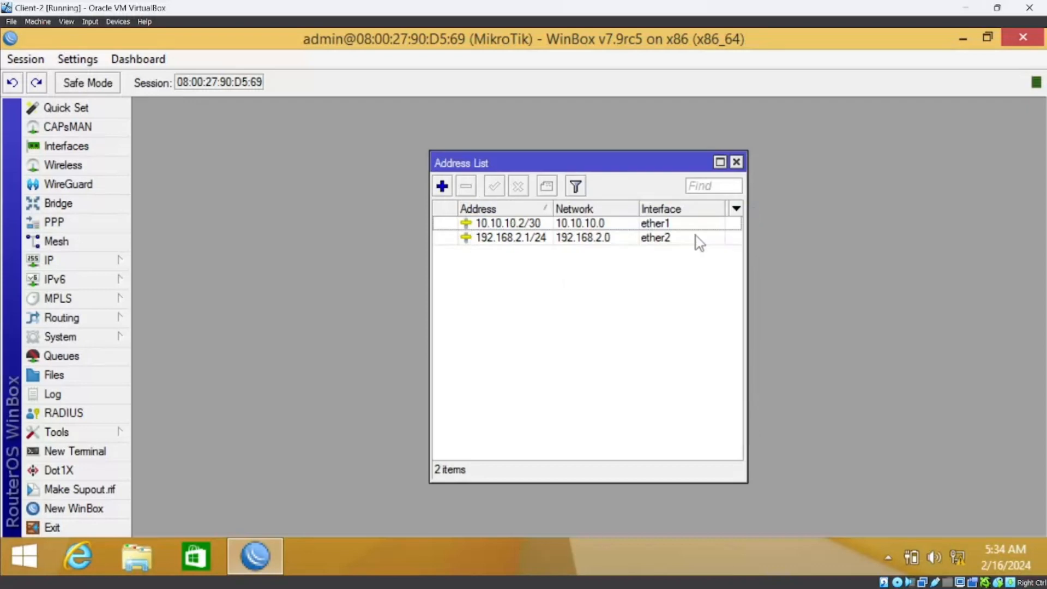
click(736, 163)
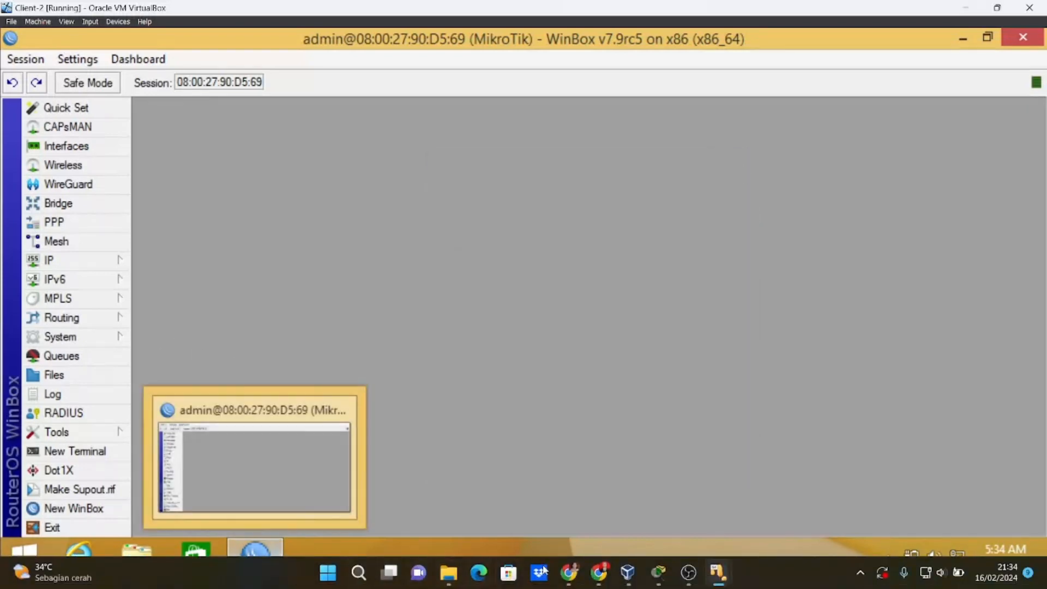
Check the topology in Packet Tracer, and return to the Client-1 machine to close the first router's address list
click(718, 572)
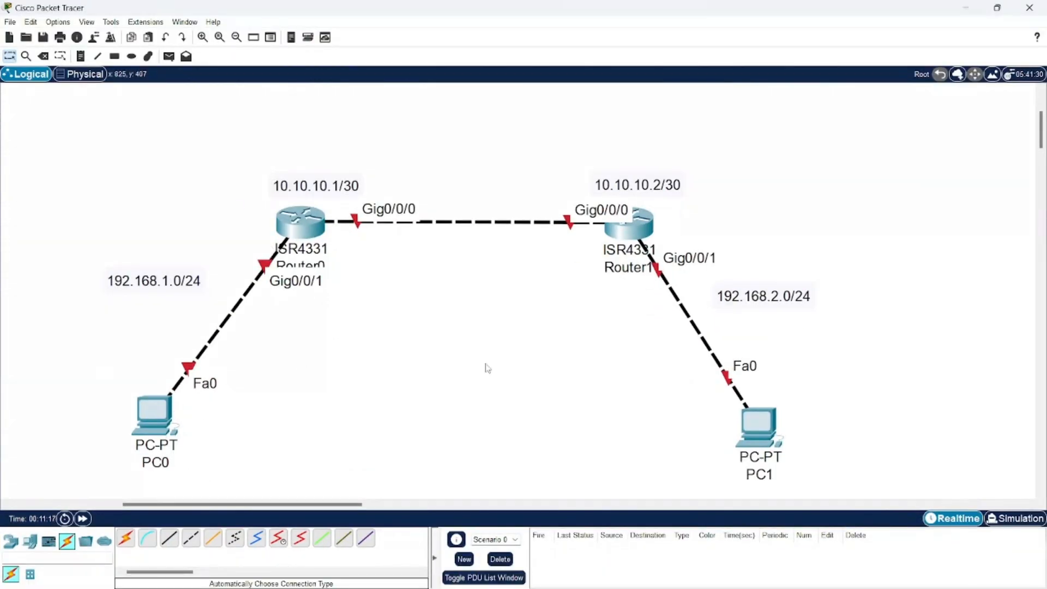
mouse_move(708, 576)
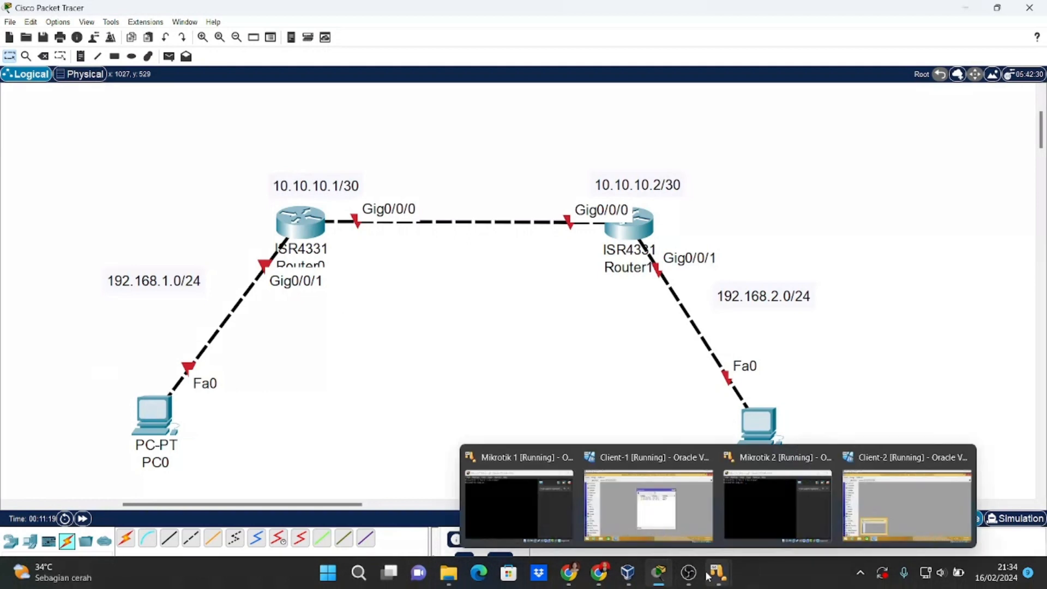
click(647, 505)
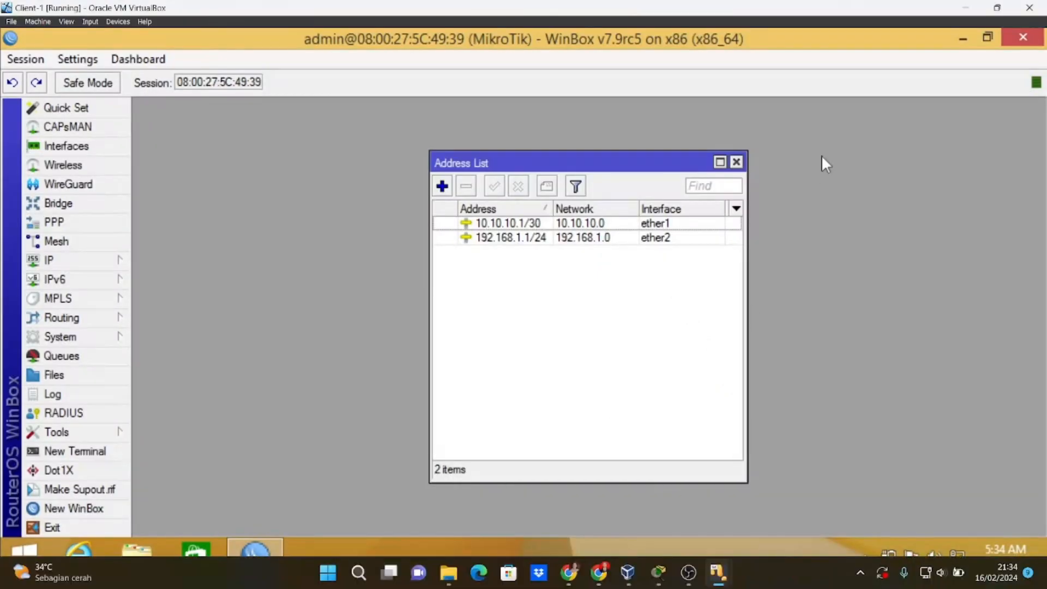
click(737, 162)
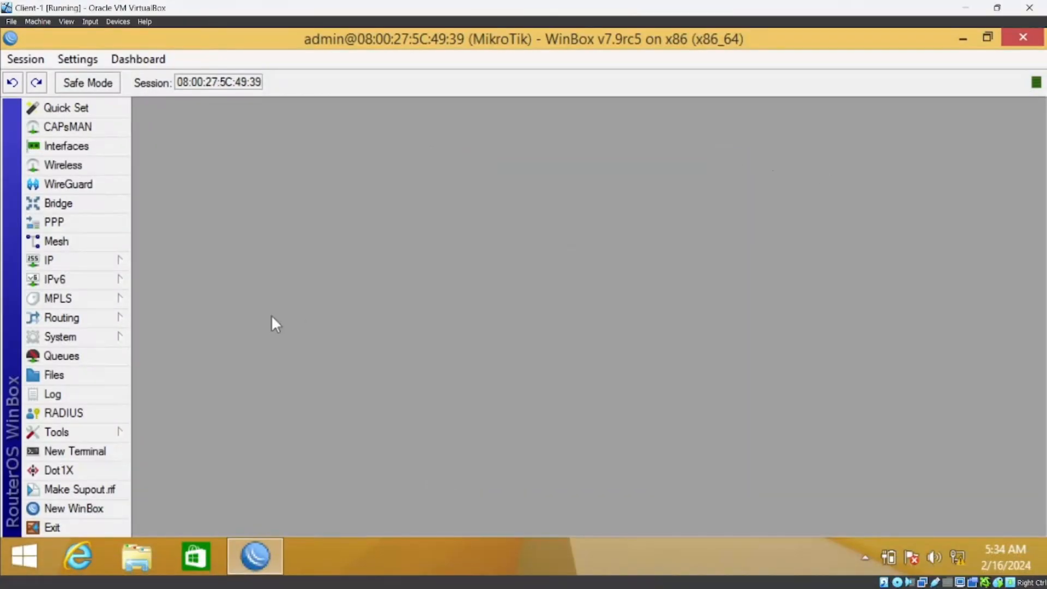
Open the first router's RIP routing settings and create an instance named RIP that redistributes connected routes
click(113, 264)
click(82, 336)
click(98, 322)
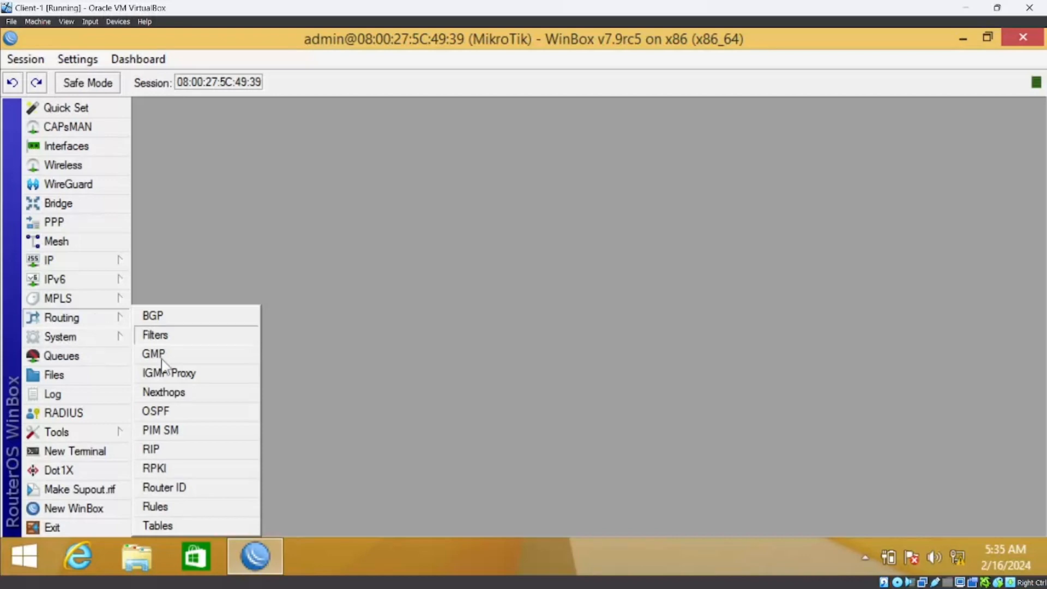
click(170, 452)
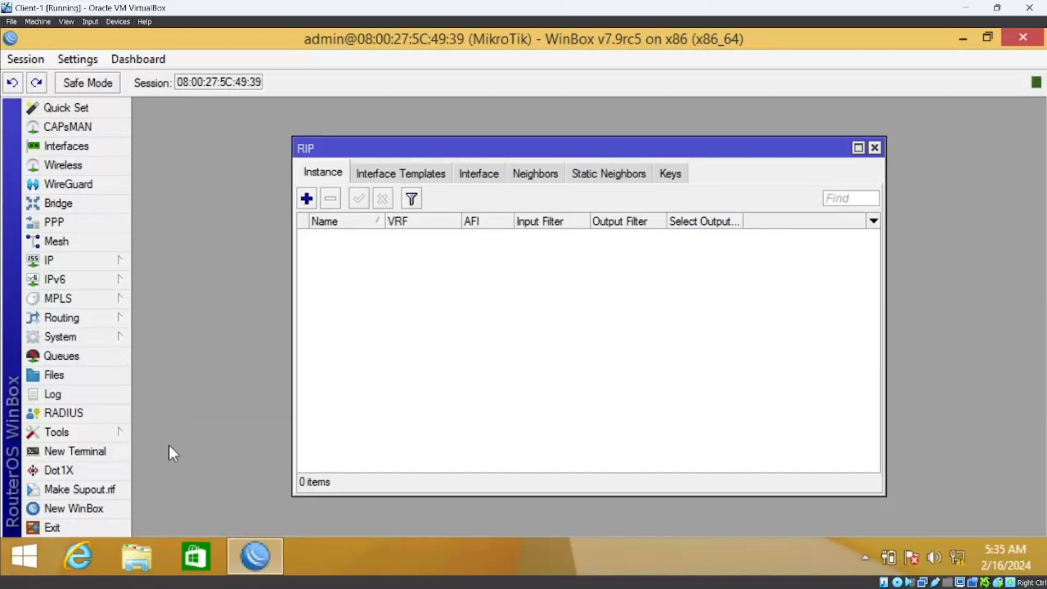
click(397, 177)
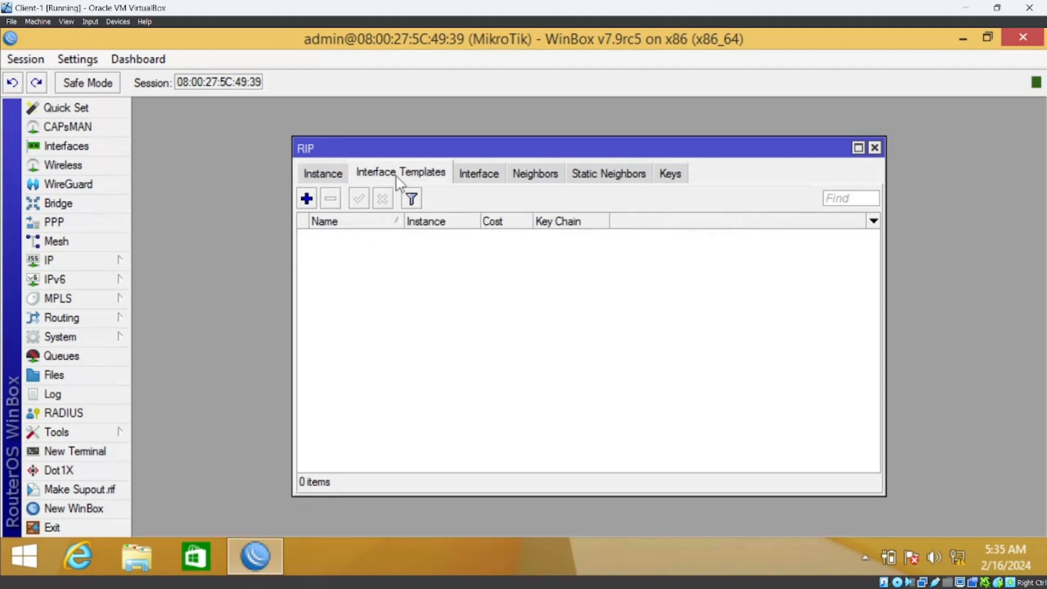
click(322, 180)
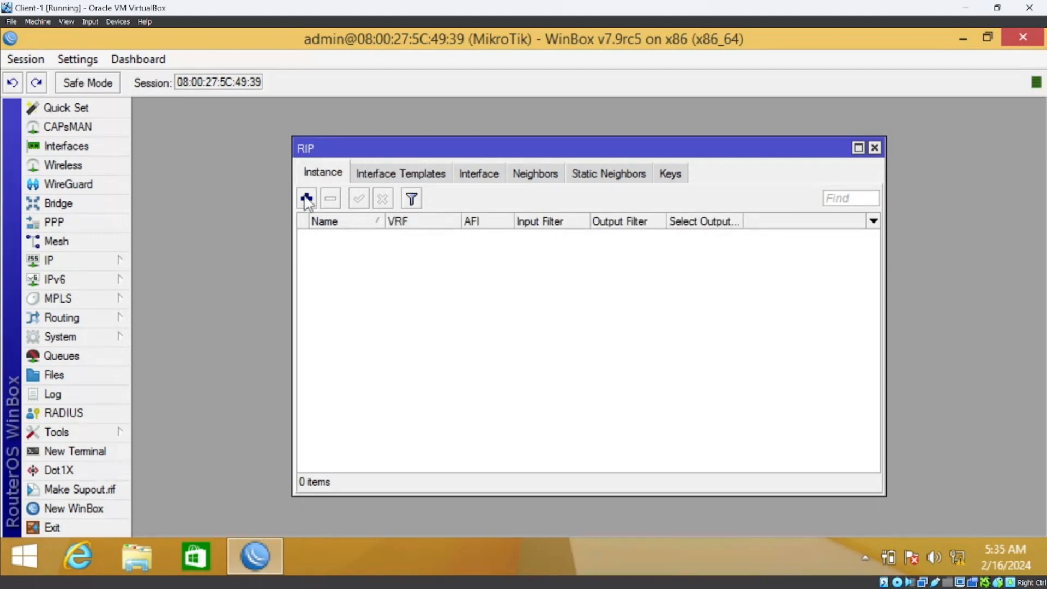
click(306, 200)
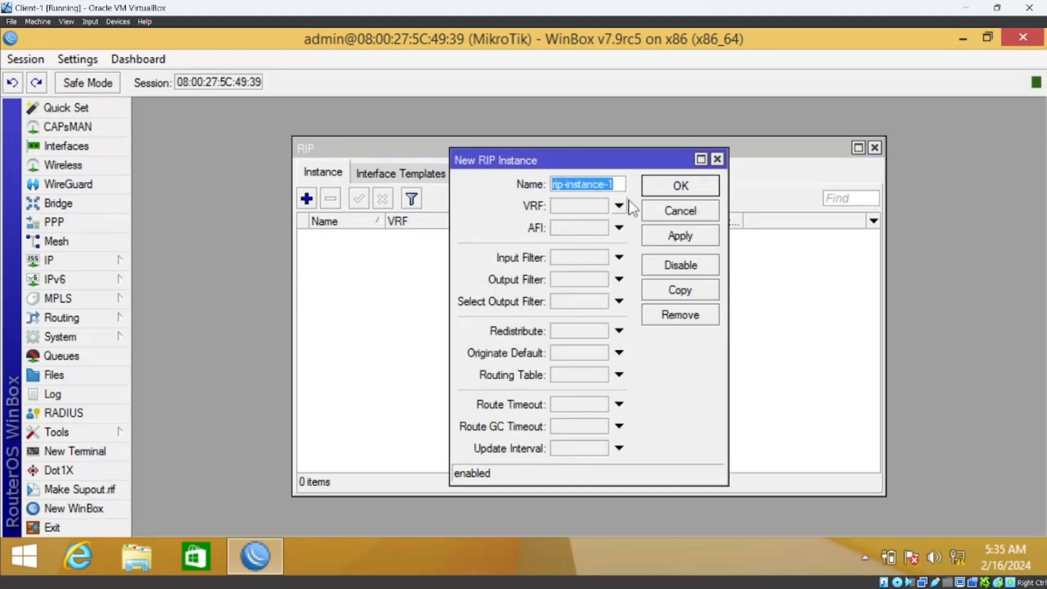
text(RIP)
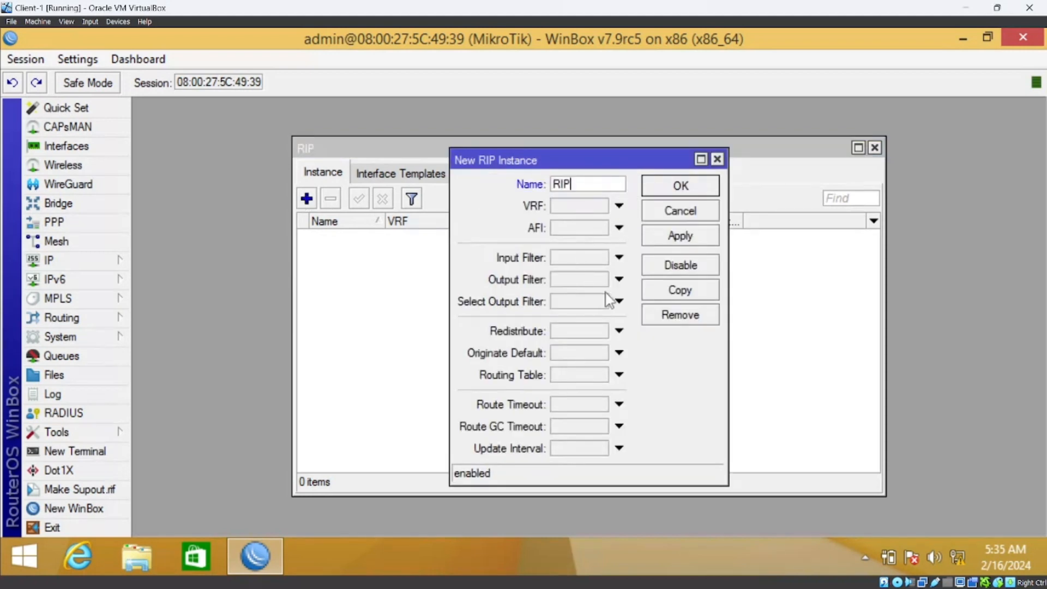
click(618, 330)
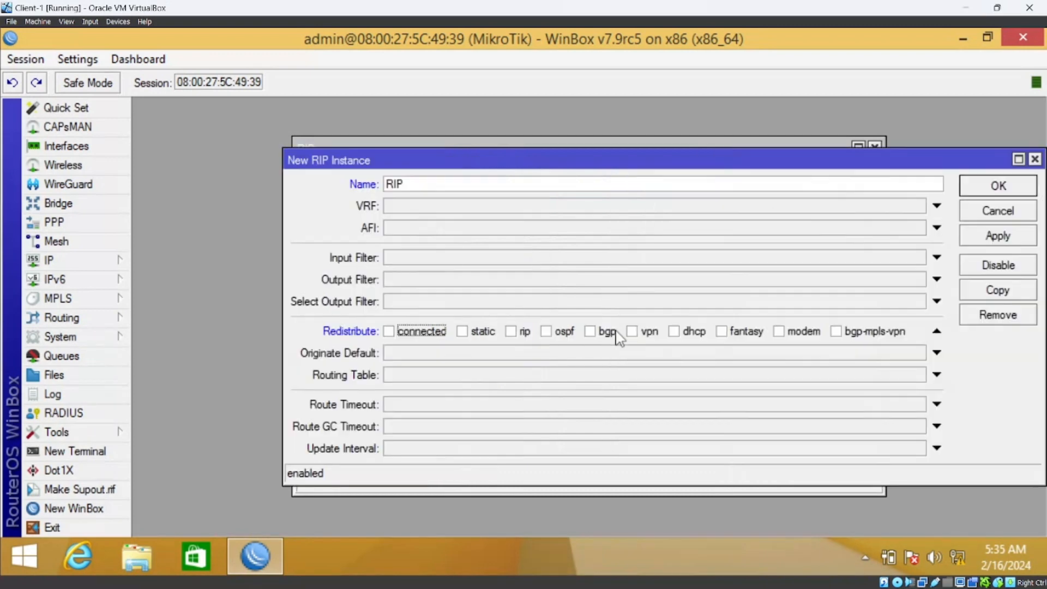
click(447, 330)
click(994, 186)
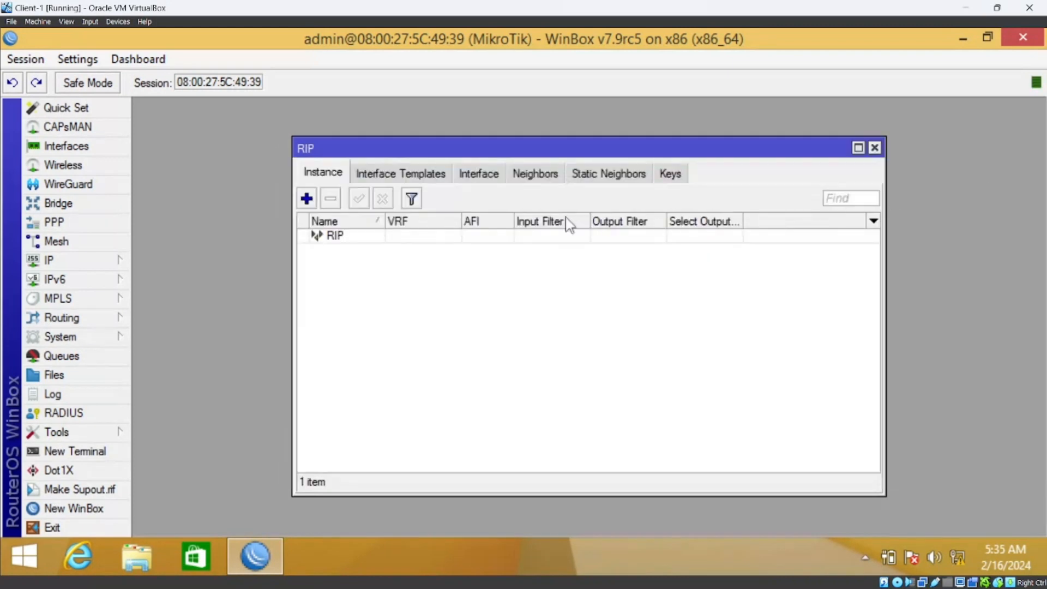
click(408, 173)
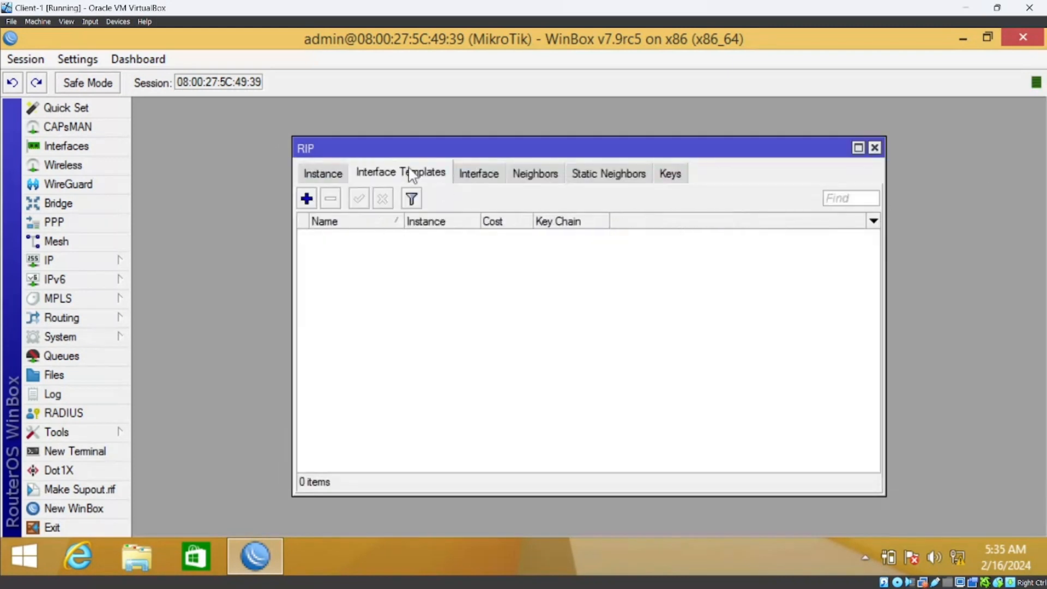
click(489, 183)
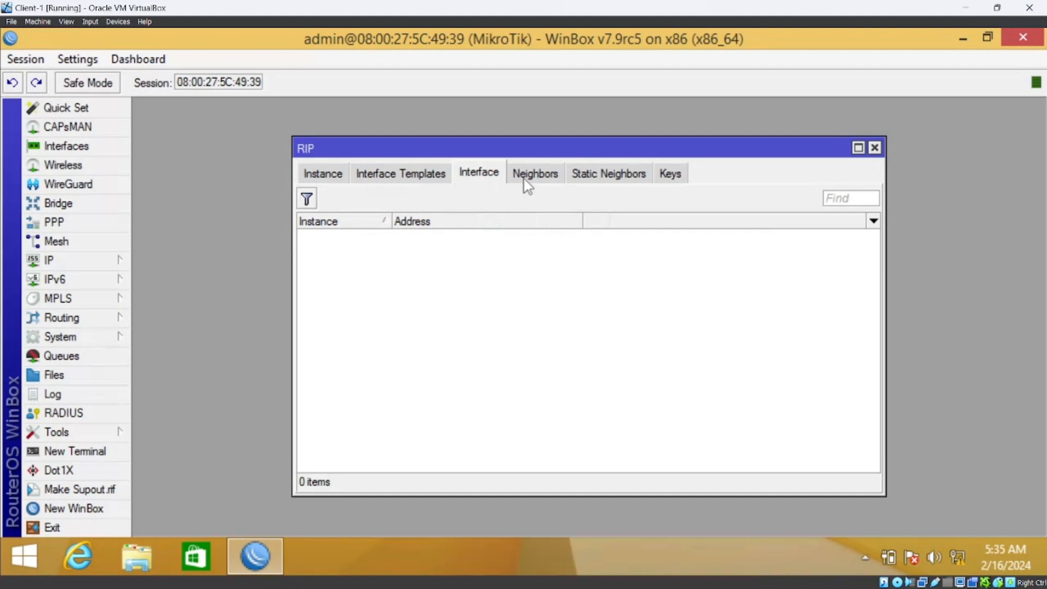
click(403, 179)
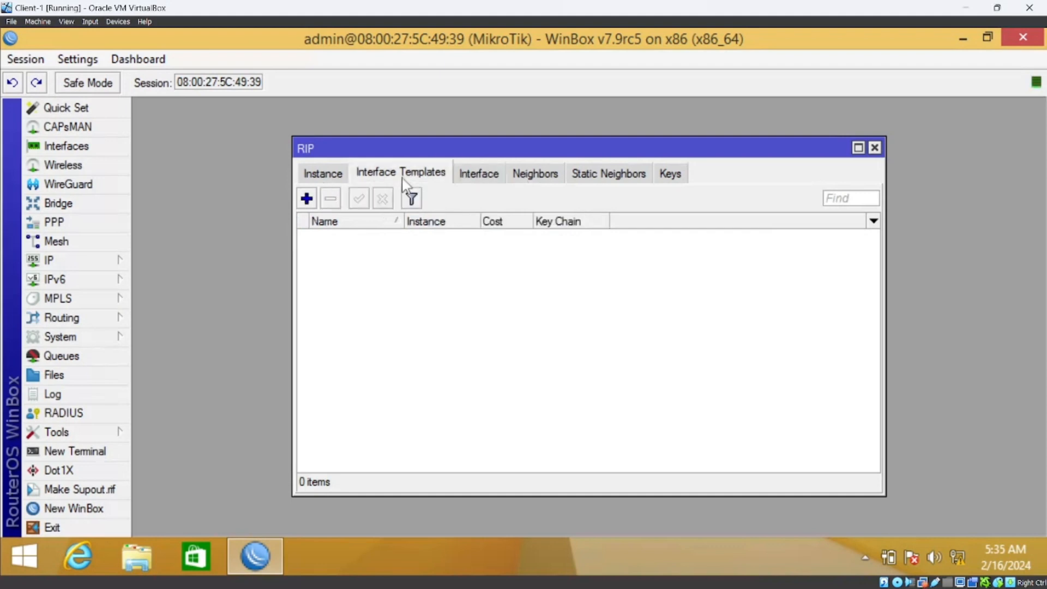
click(306, 198)
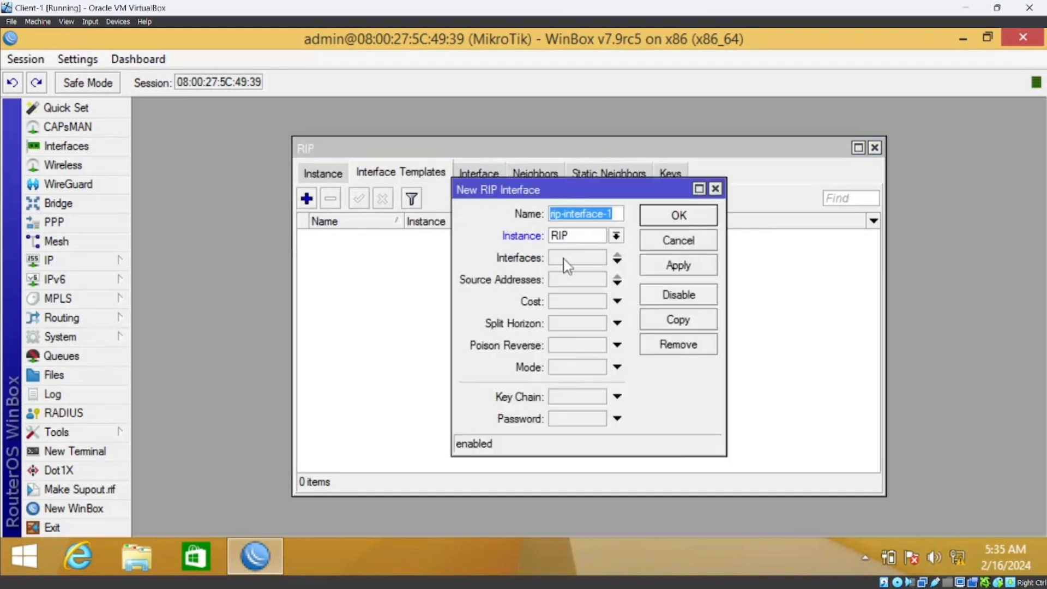
click(598, 265)
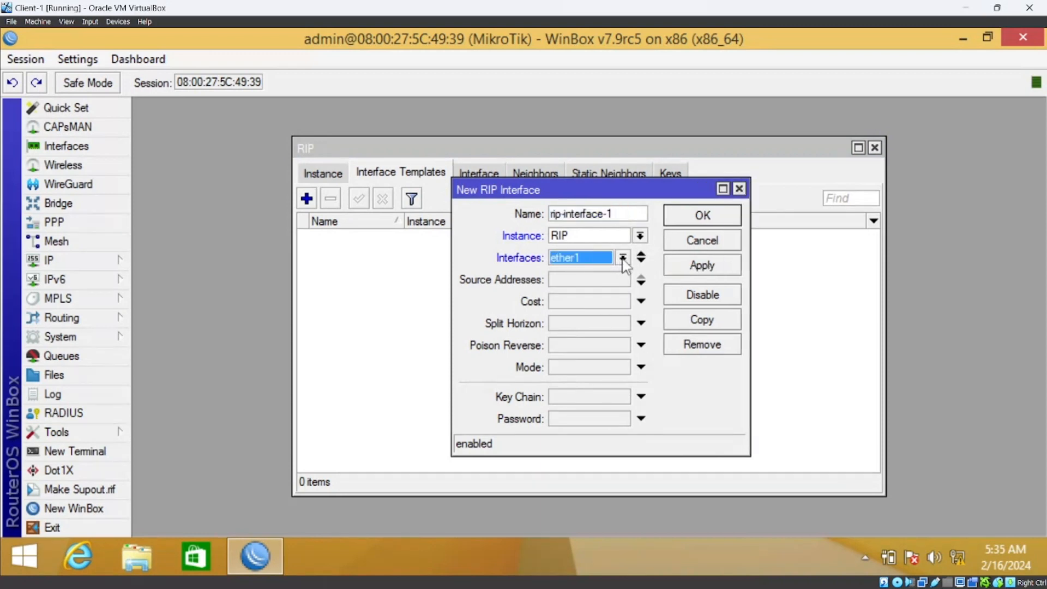
click(607, 281)
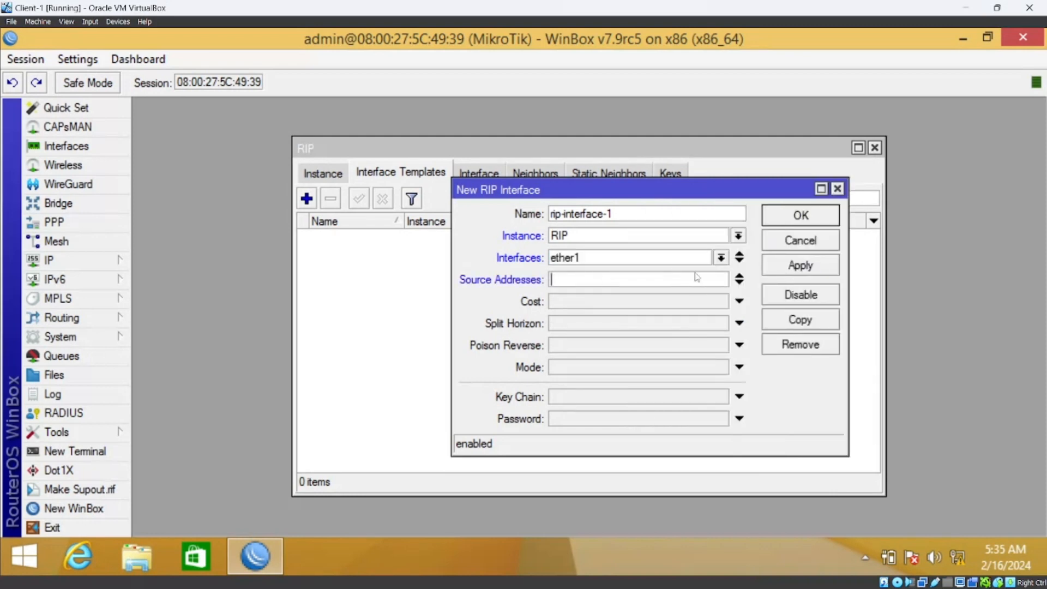
click(811, 241)
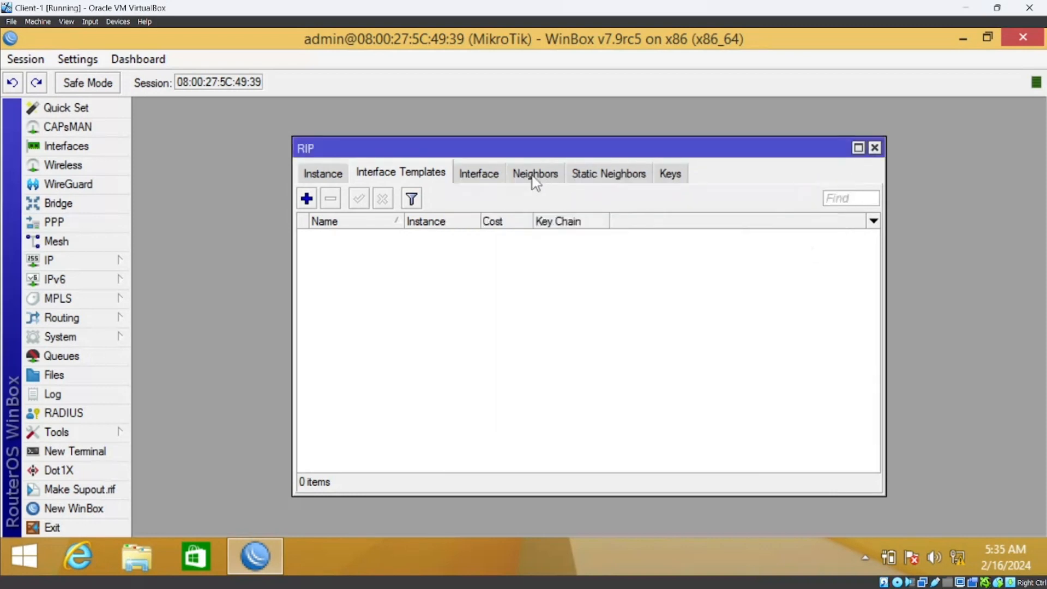
click(532, 175)
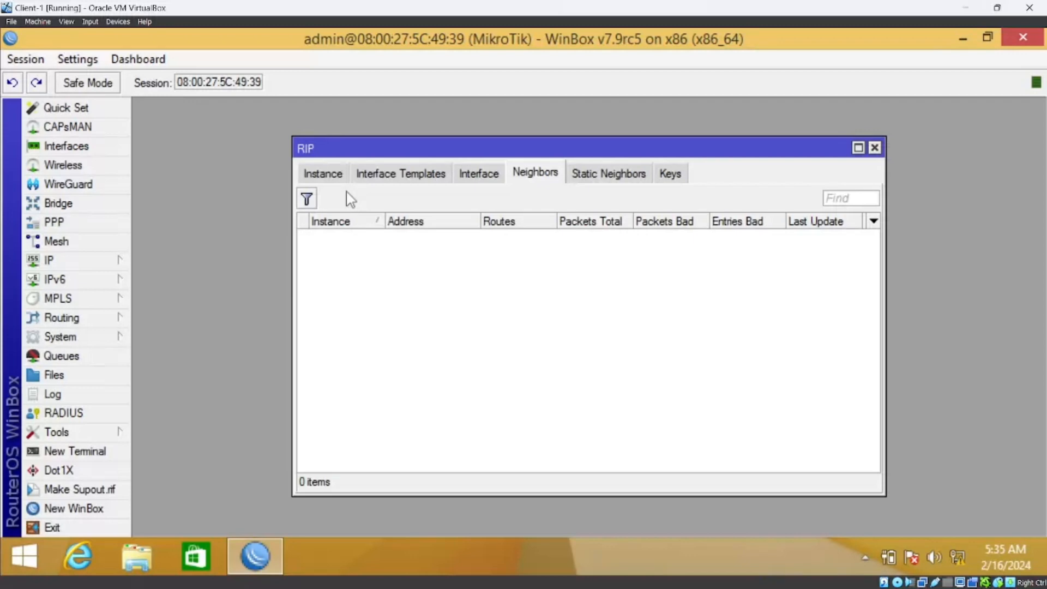
Add a static RIP neighbor on the first router for instance RIP with the address 10.10.10.2
click(621, 180)
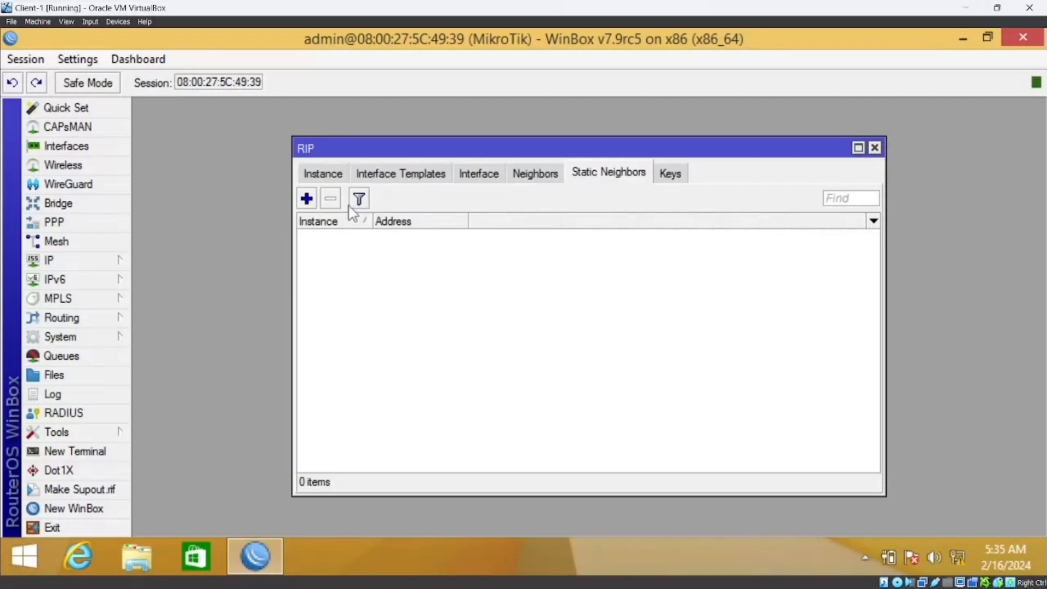
click(306, 199)
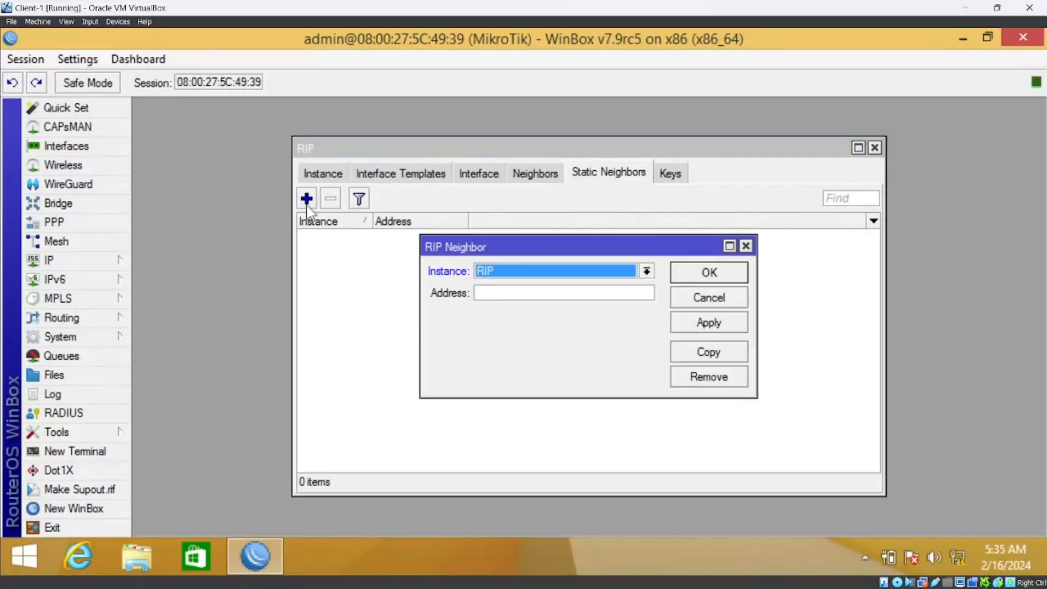
click(514, 297)
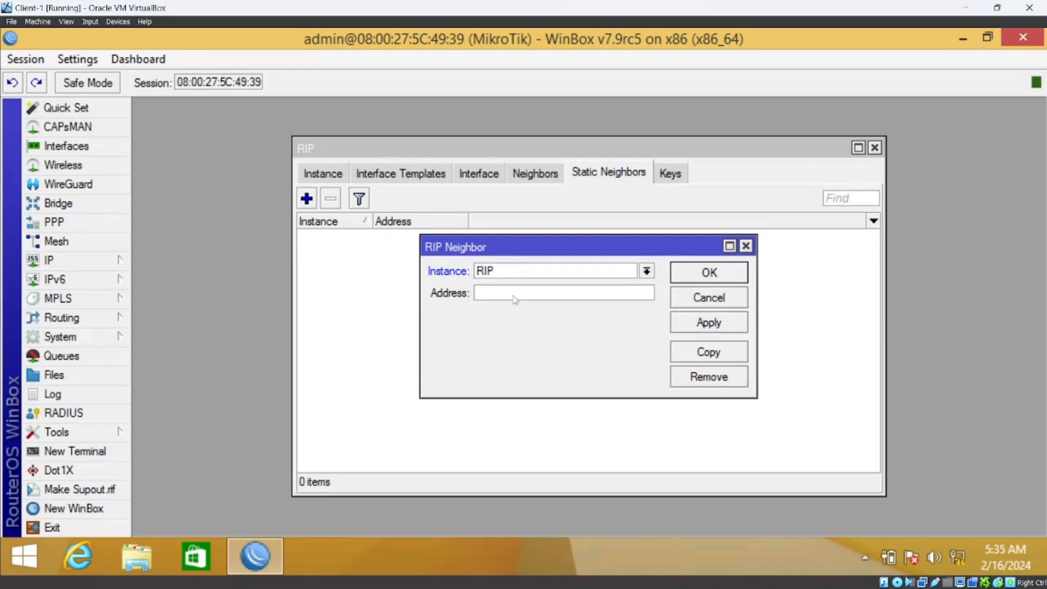
text(10.10.)
text(1)
text(0.2)
click(735, 272)
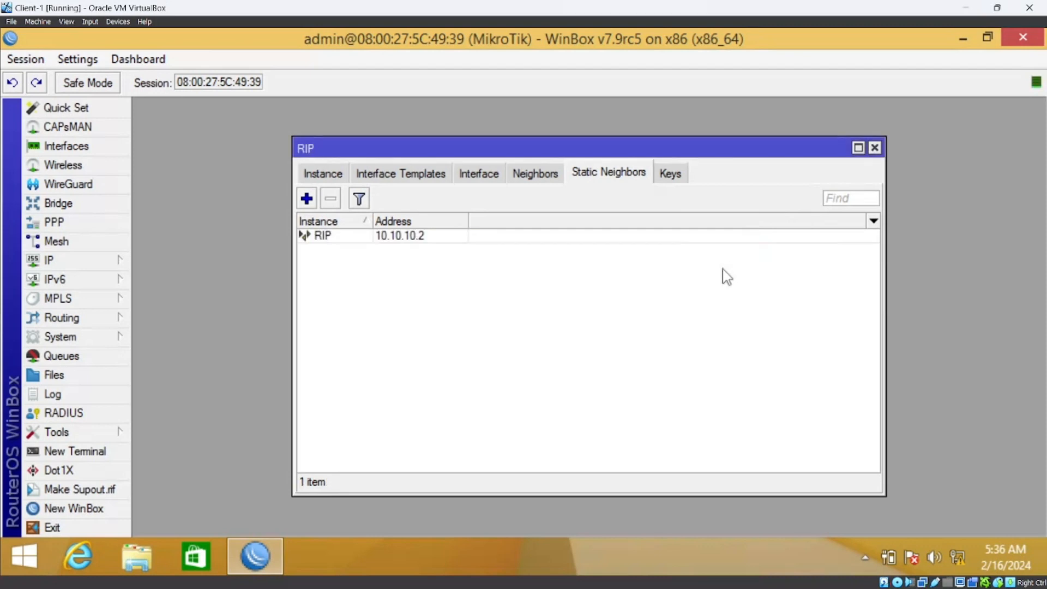
Start a new RIP interface template for instance RIP on the first router and assign it interface ether1
click(682, 180)
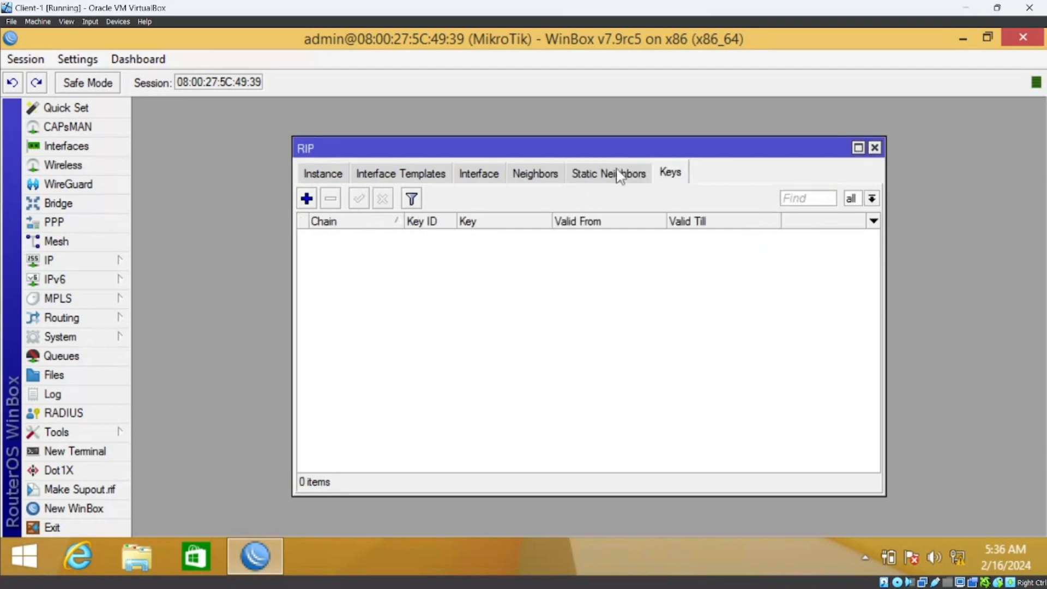
click(520, 179)
click(478, 175)
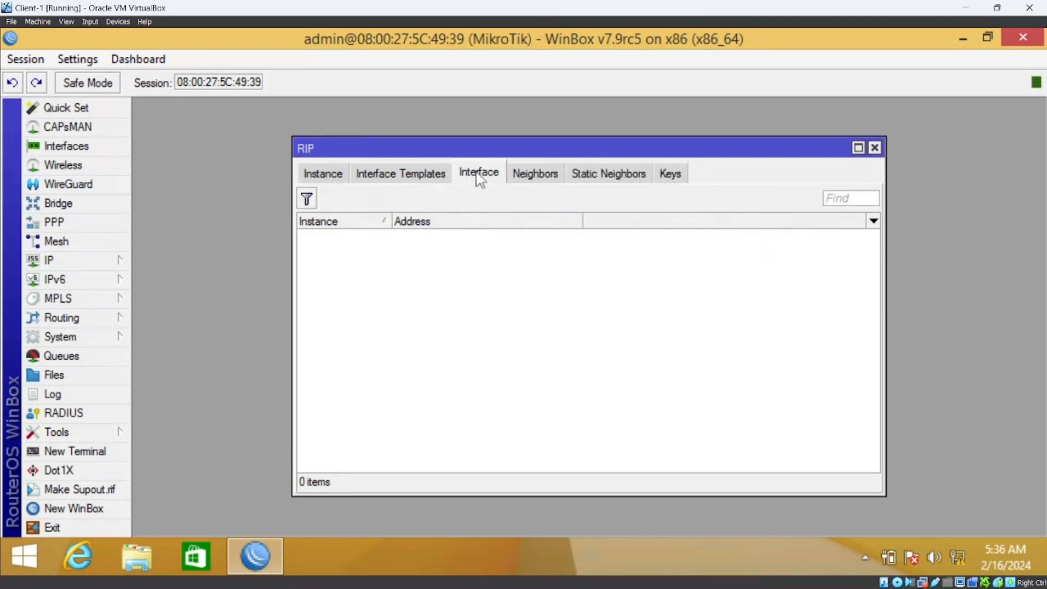
click(434, 173)
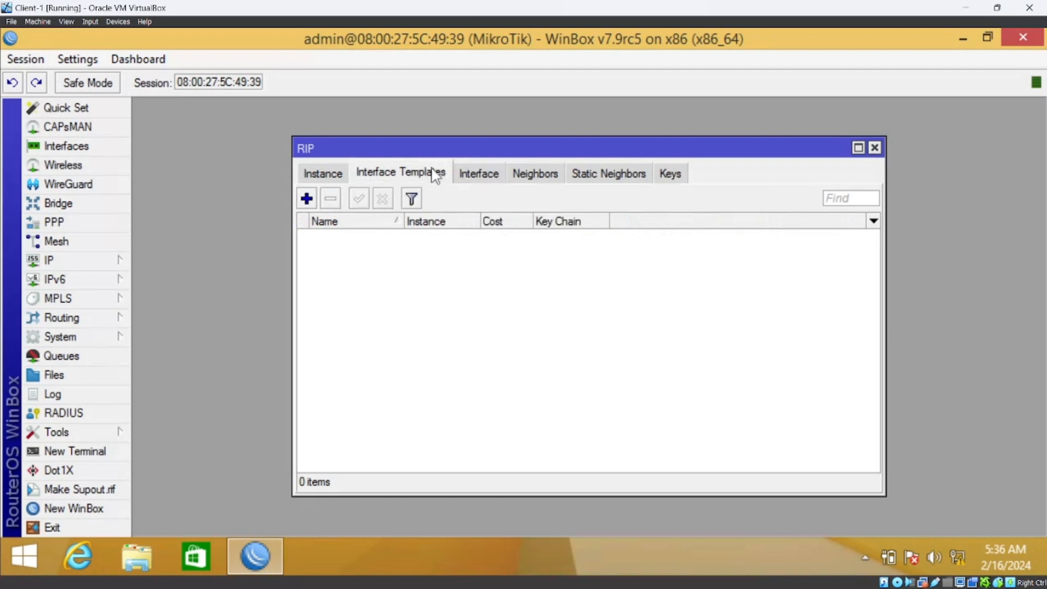
click(307, 198)
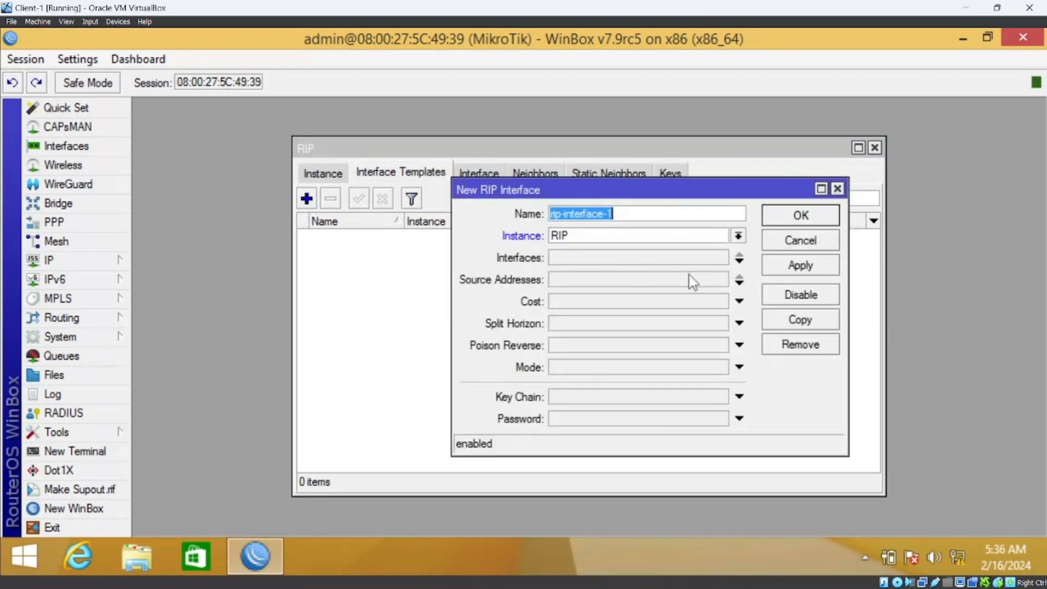
click(739, 255)
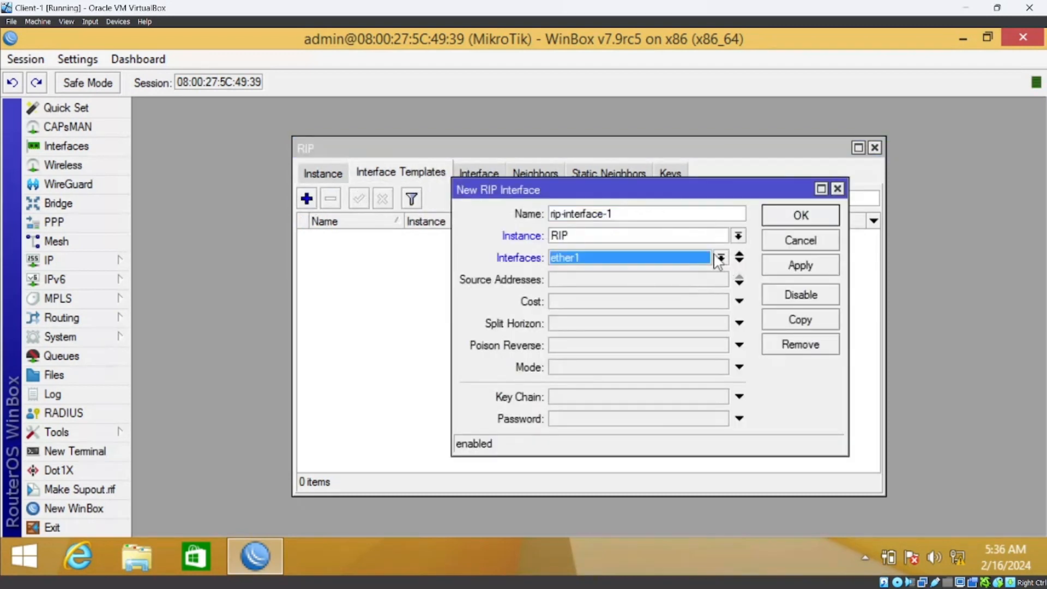
click(720, 258)
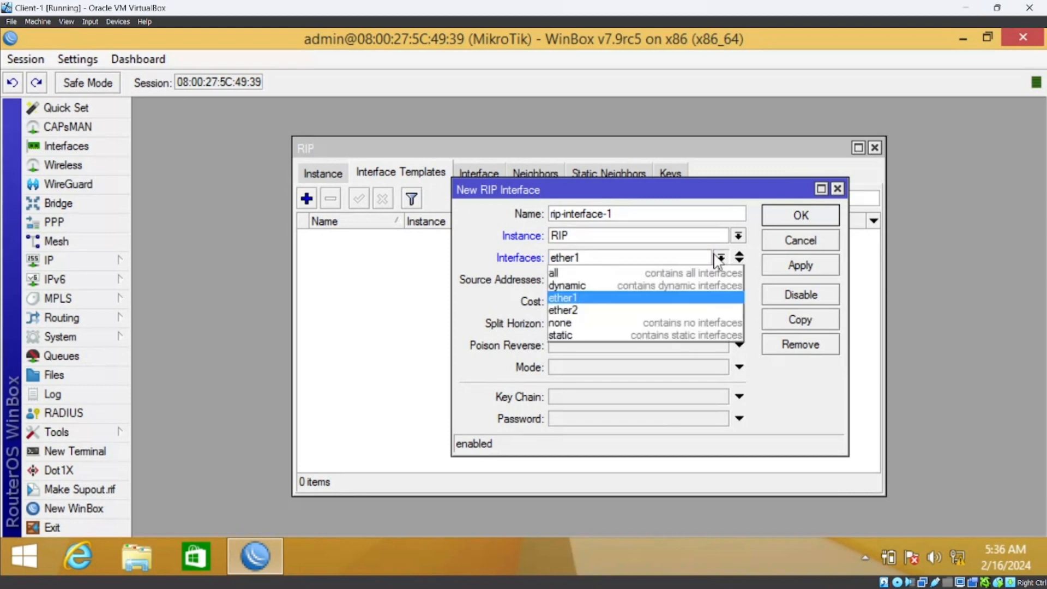
click(614, 300)
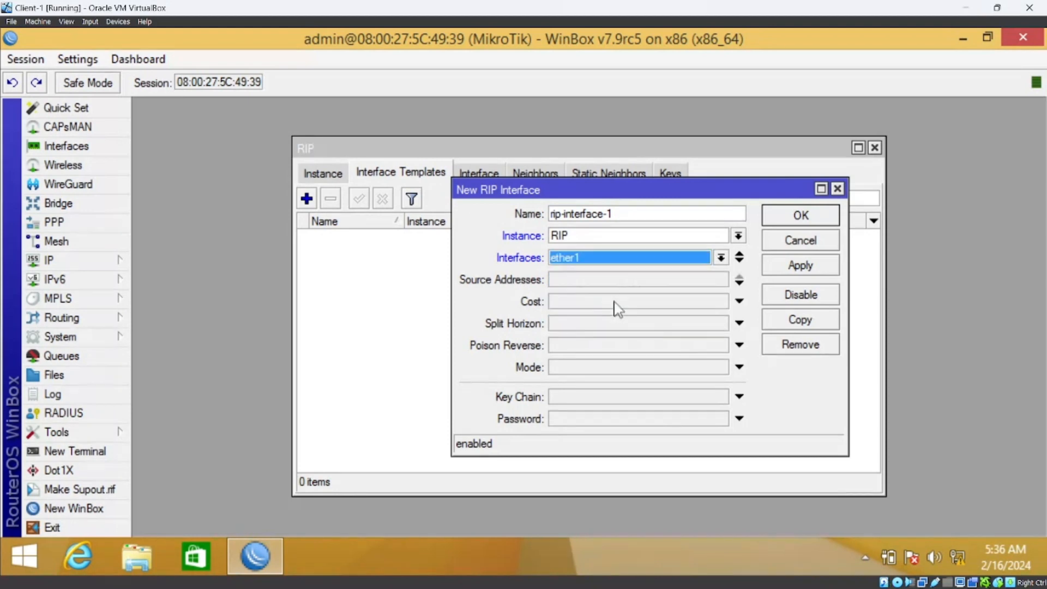
Set the template's source address to 192.168.1.0, save it and select it in the list
click(739, 284)
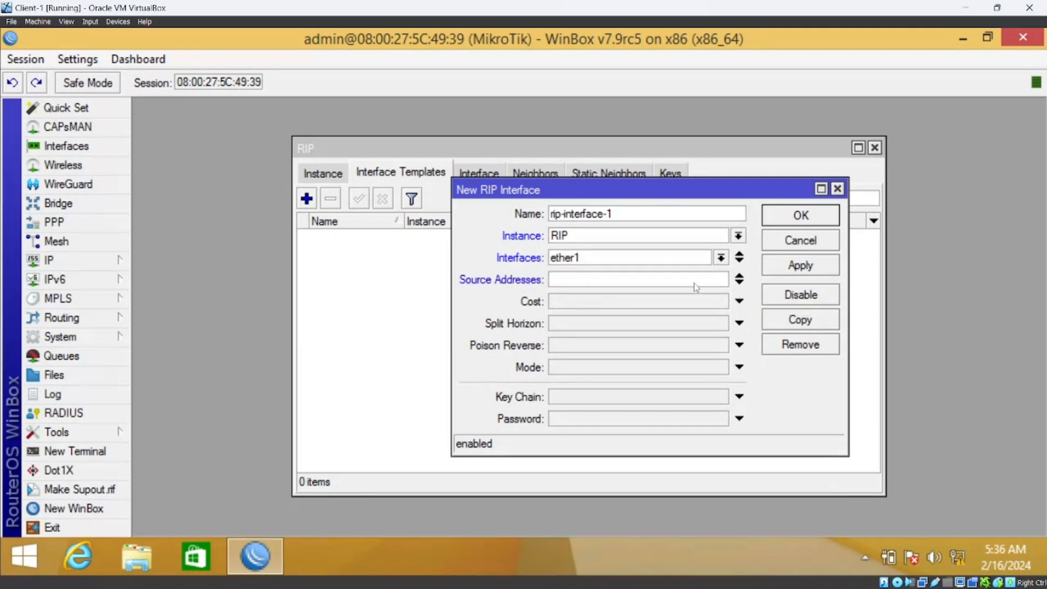
text(192.168.1.1)
key(BackSpace)
text(0)
click(802, 216)
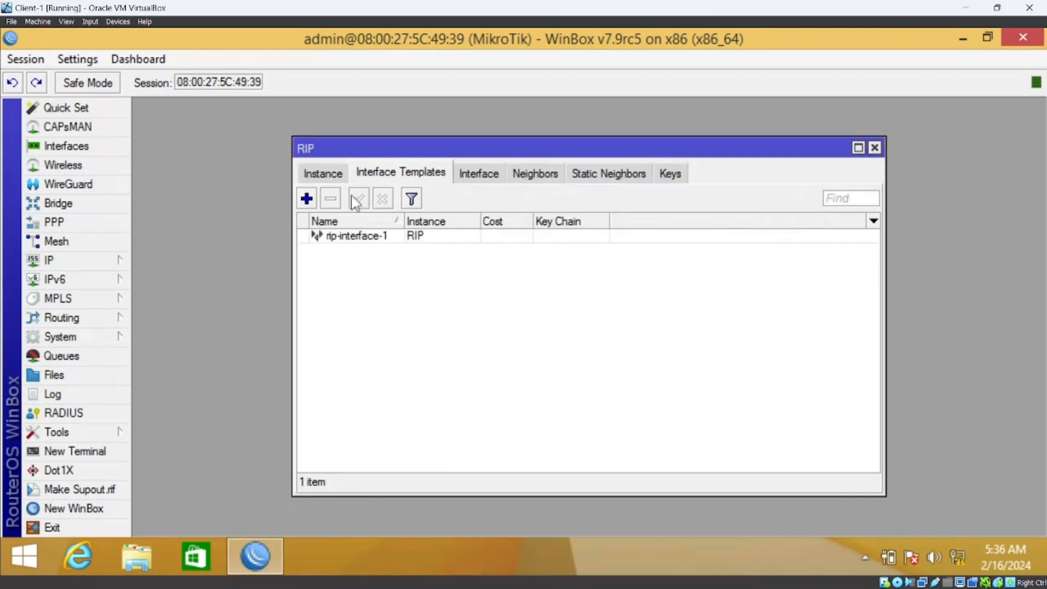
click(342, 235)
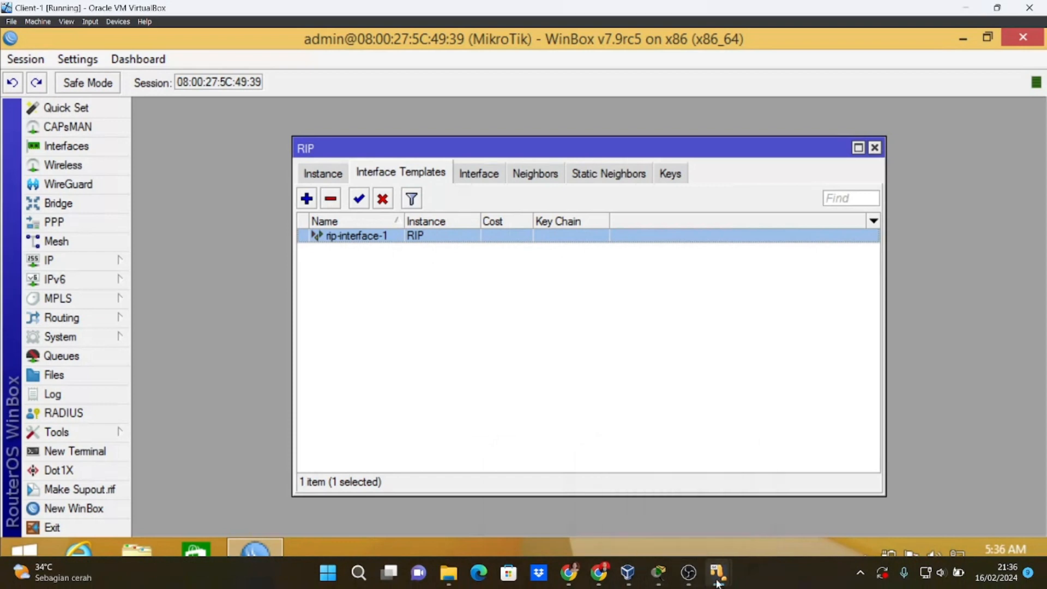
Switch to the Client-2 machine and create a RIP instance named RIP on the second router with the Redistribute option enabled
mouse_move(717, 582)
click(888, 530)
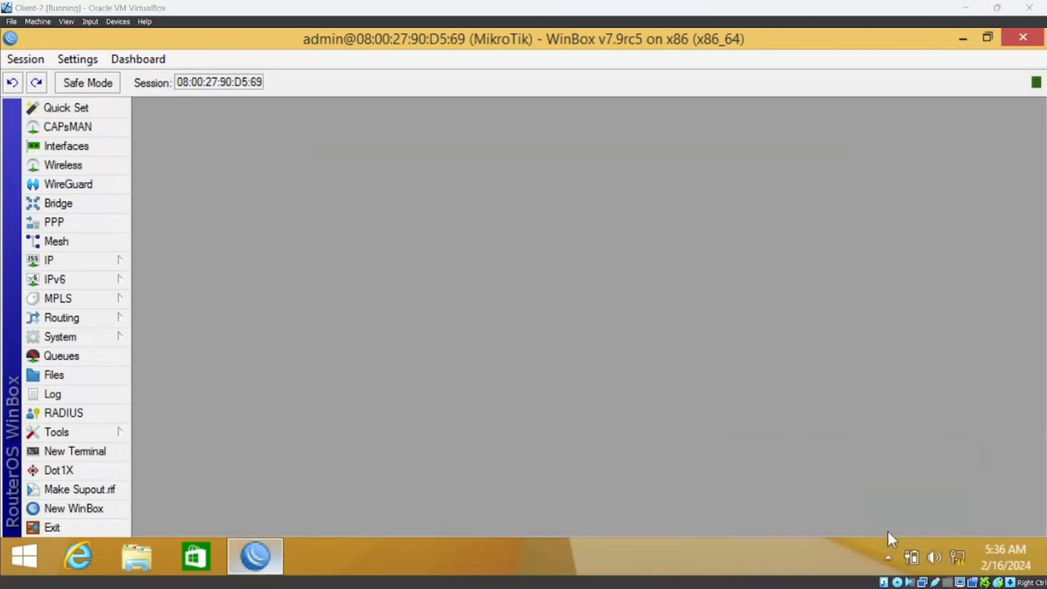
click(102, 319)
click(186, 455)
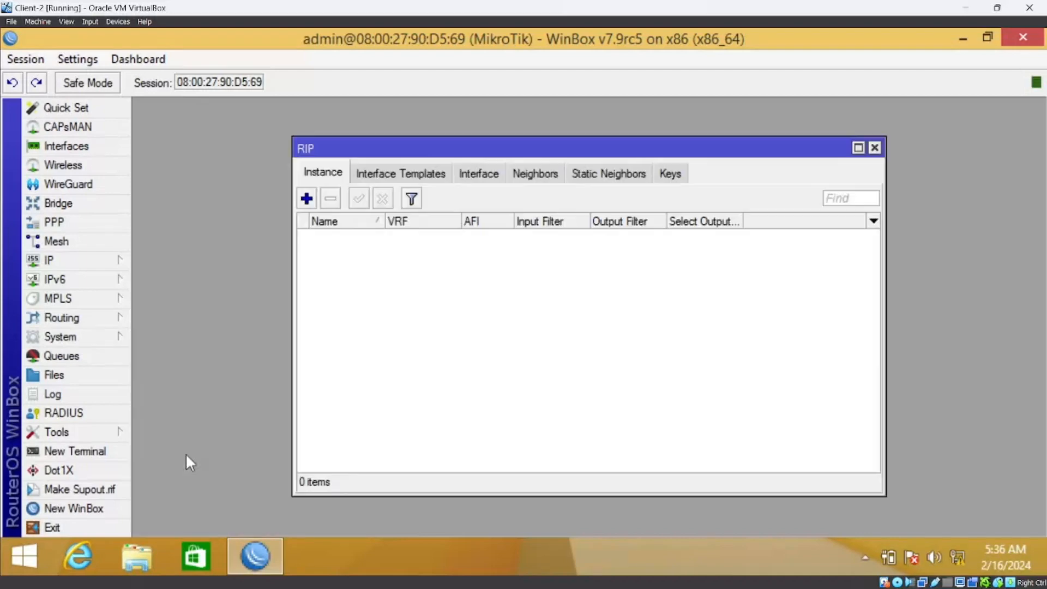
click(307, 199)
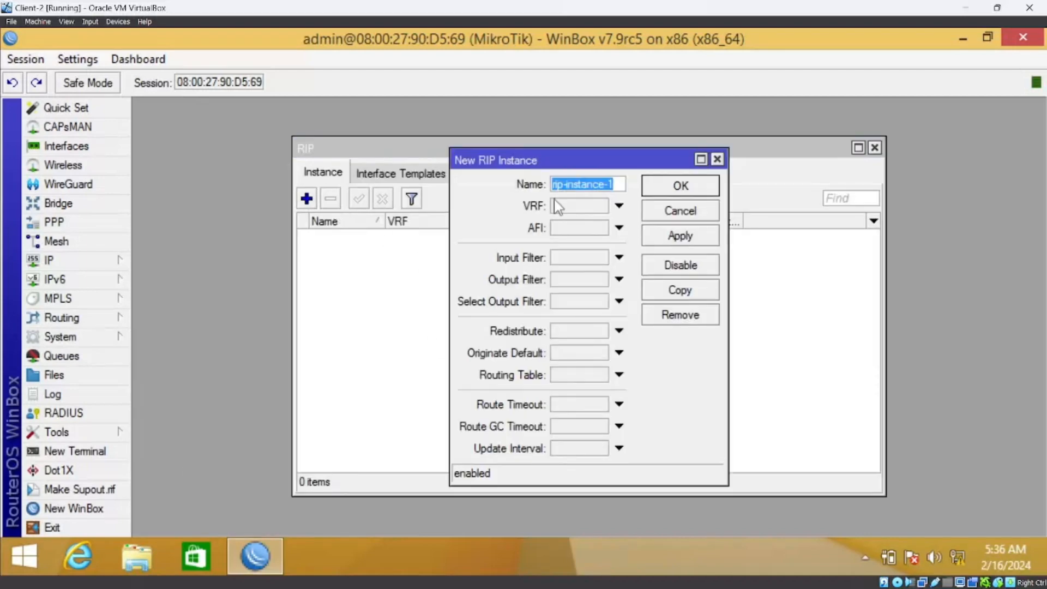
text(RIP)
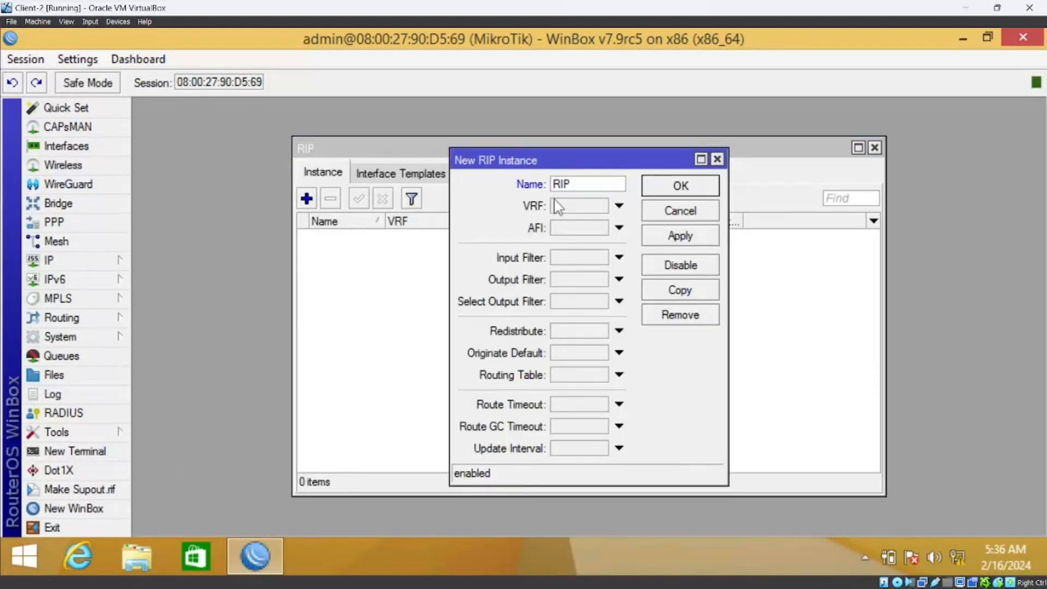
click(619, 331)
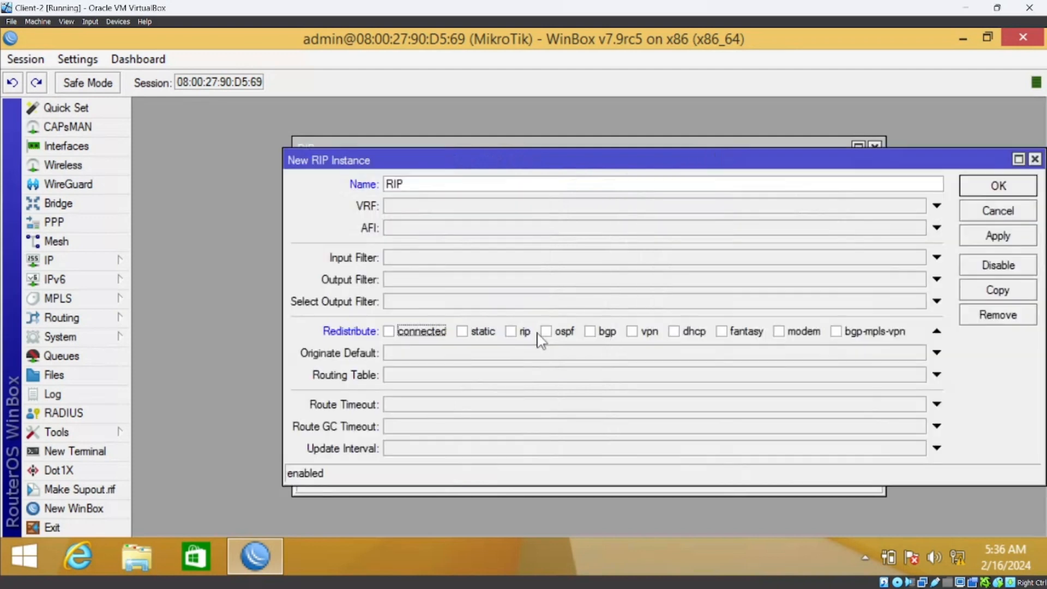
click(998, 185)
Add a RIP interface template on the second router for instance RIP with interface ether1 and source address 192.168.2.0
click(429, 173)
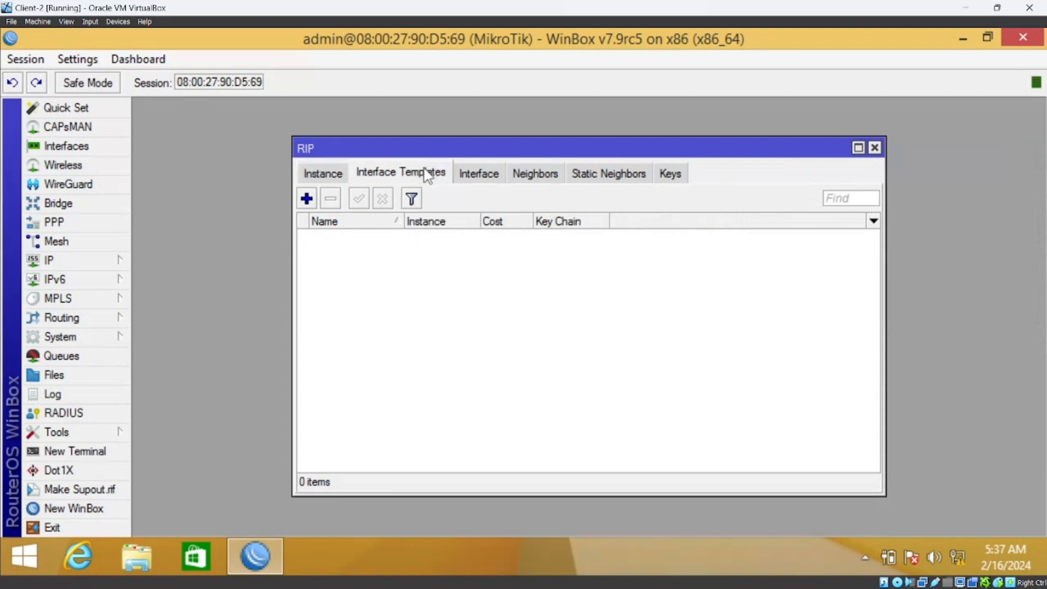
click(305, 203)
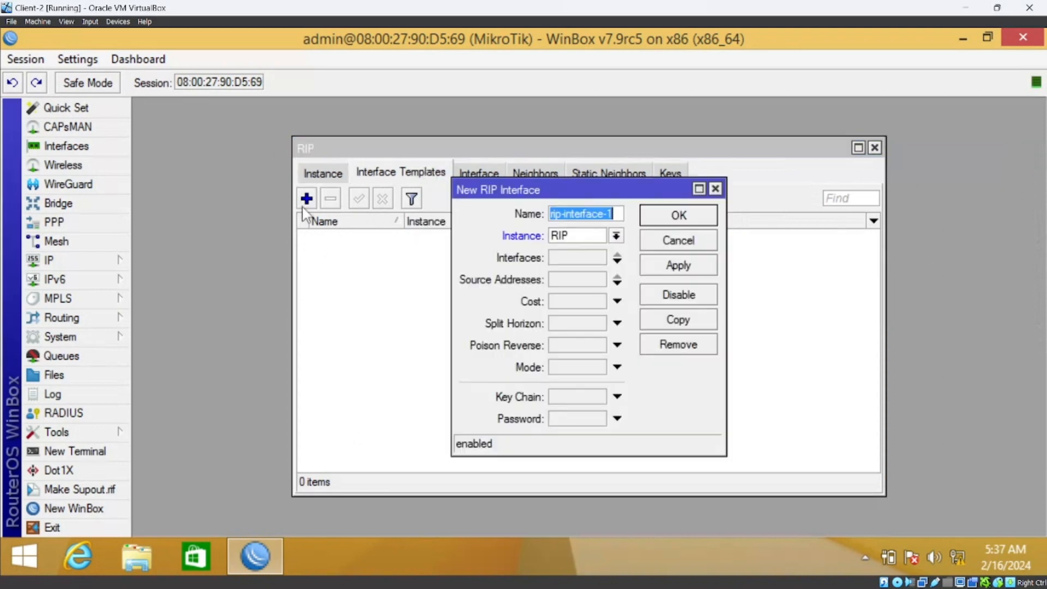
click(618, 262)
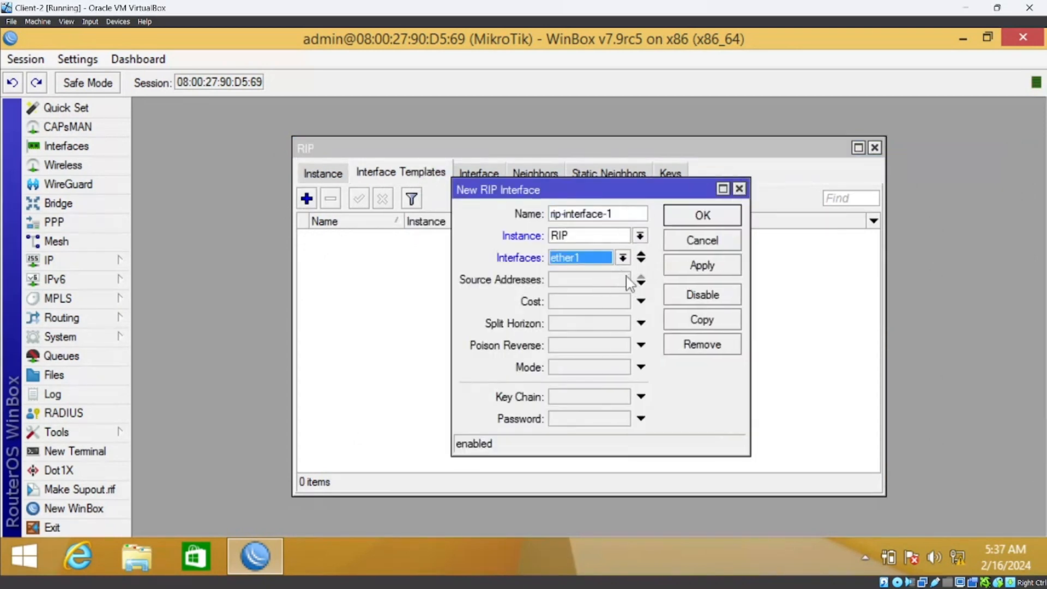
click(640, 282)
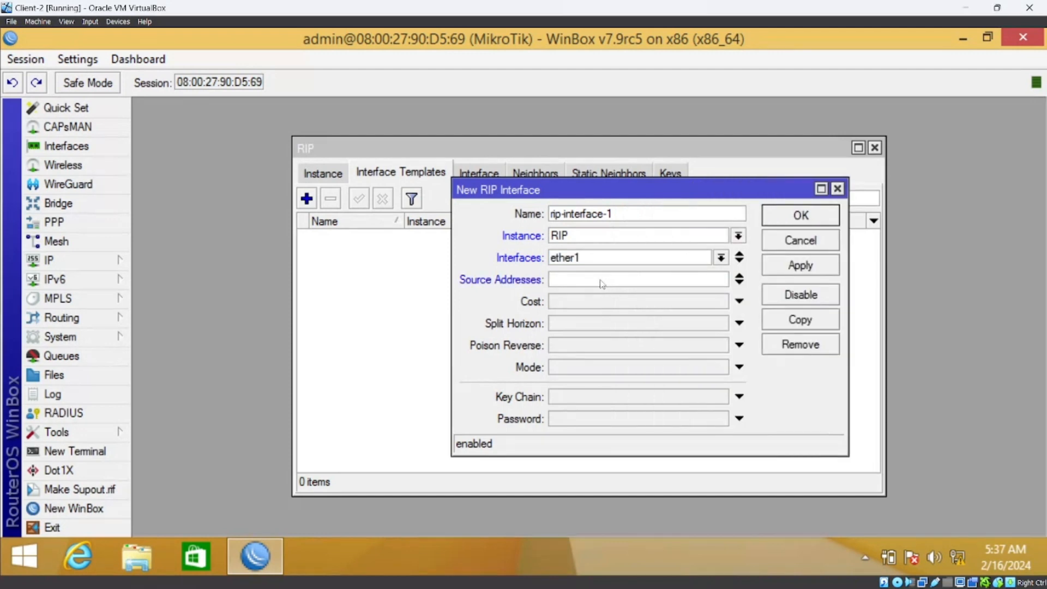
text(192.168.2.0)
click(802, 215)
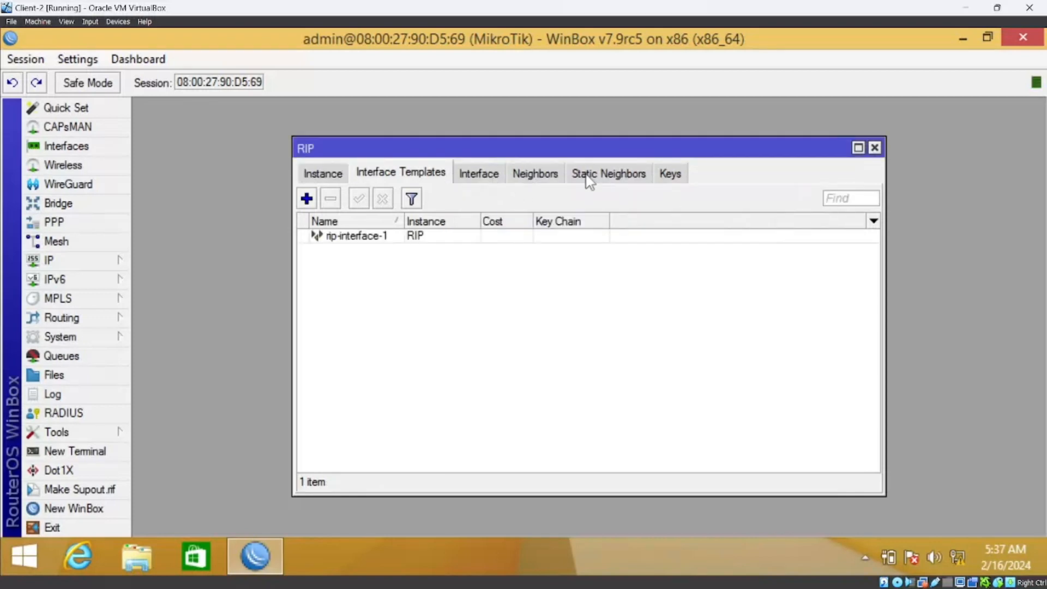
Add a static RIP neighbor on the second router for instance RIP with the address 10.10.10.1
click(598, 184)
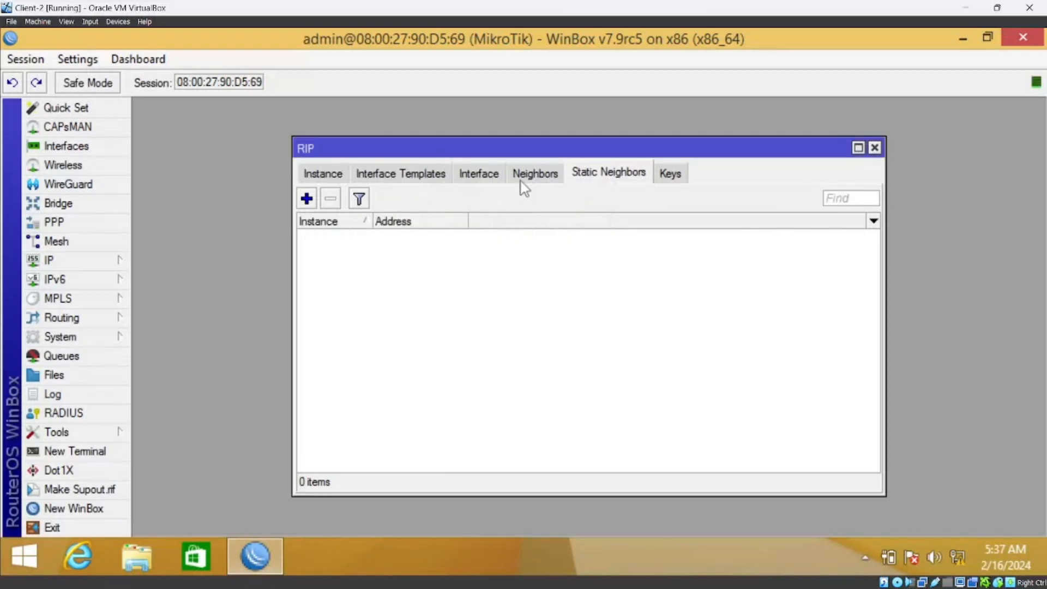
click(307, 198)
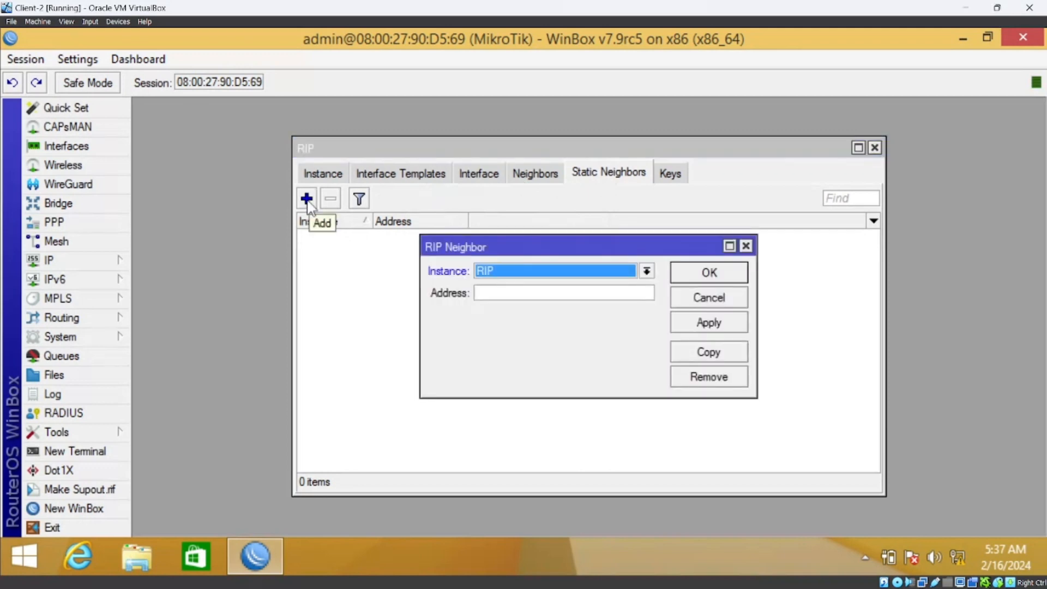
click(537, 297)
text(19)
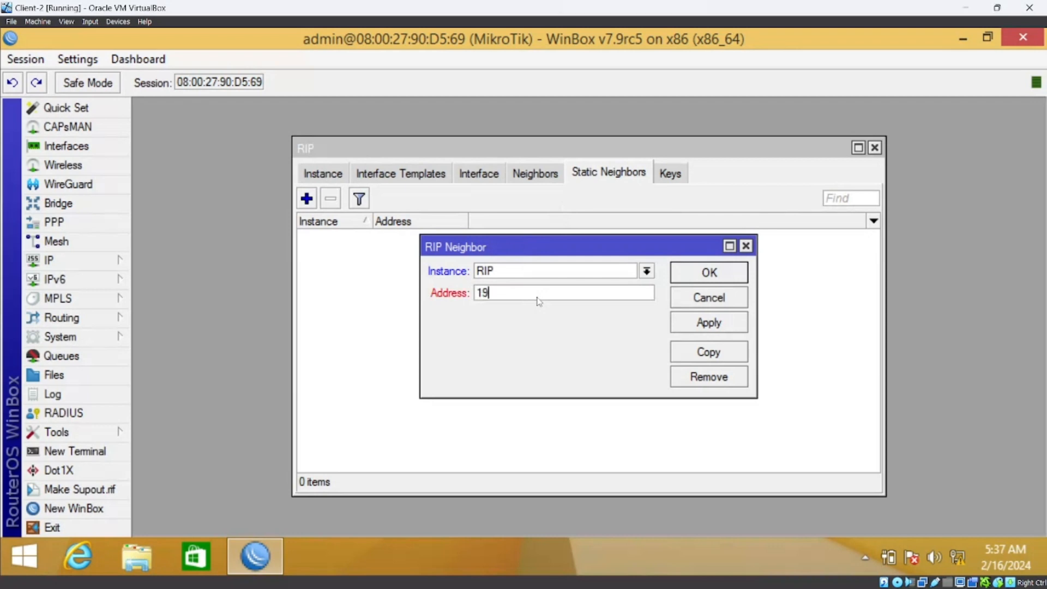
key(BackSpace)
text(0.10.10.1)
click(709, 272)
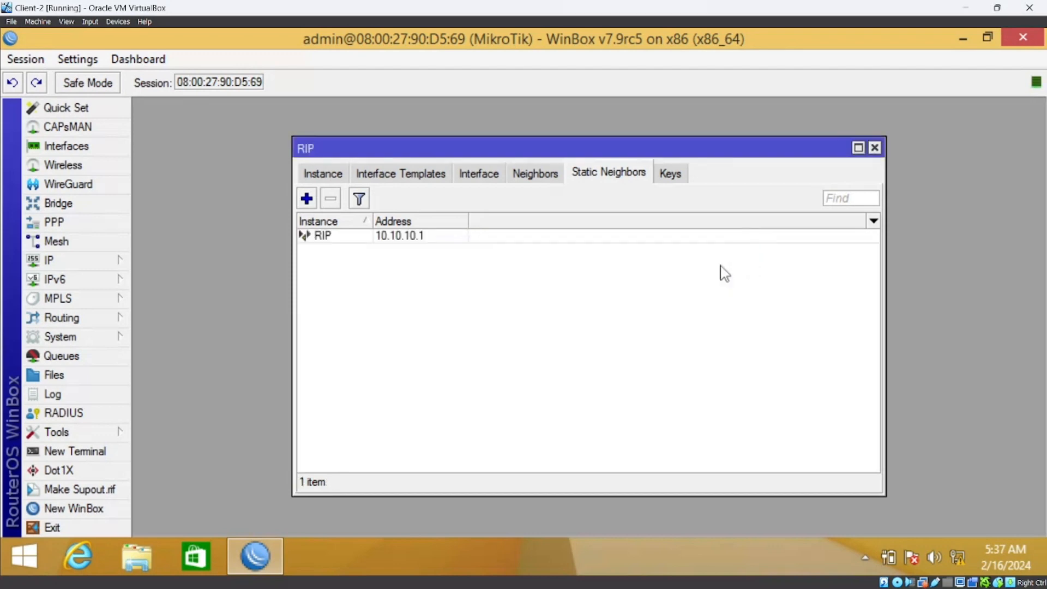
Check the second router's RIP keys and neighbors, and open its IP route list to examine the learned routes
click(683, 175)
click(561, 175)
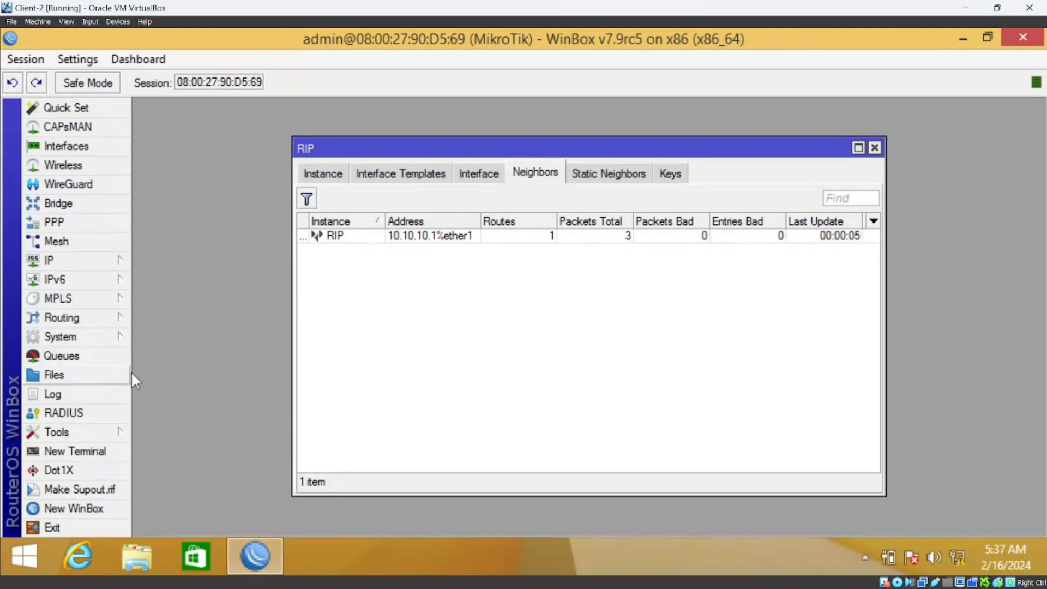
click(120, 264)
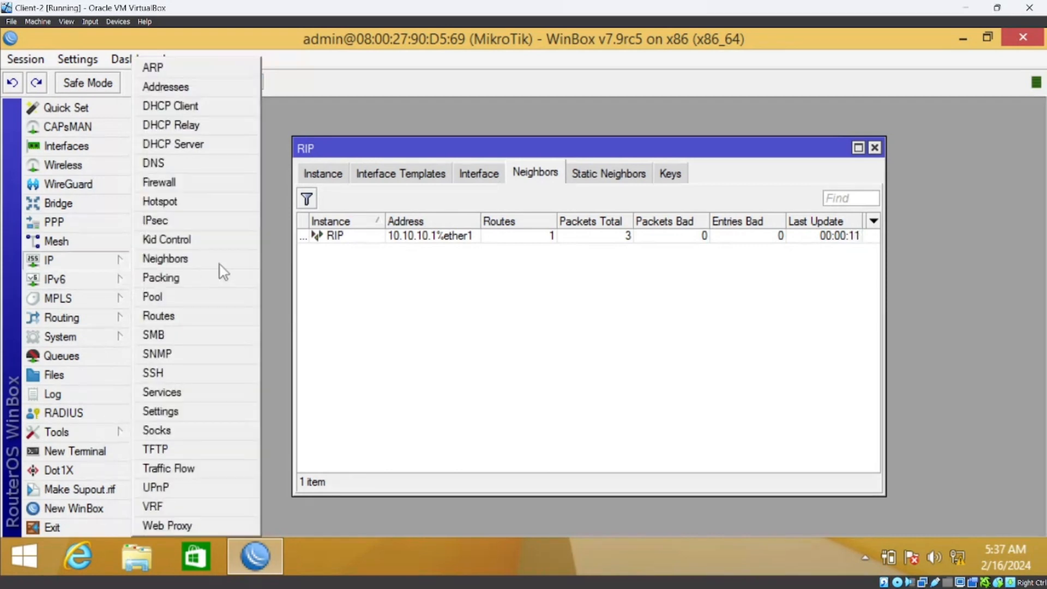
click(90, 326)
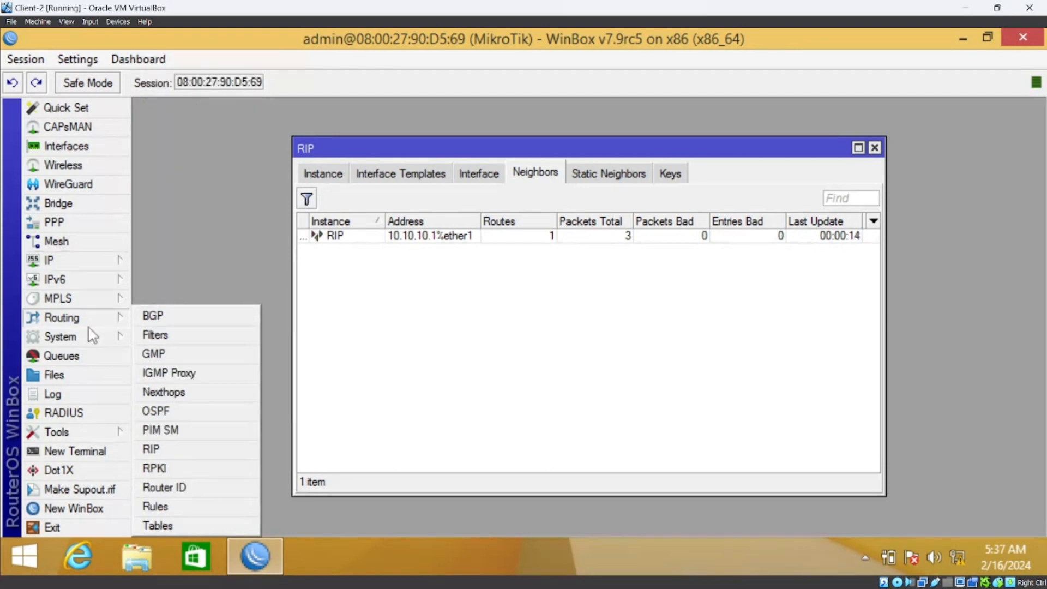
click(86, 338)
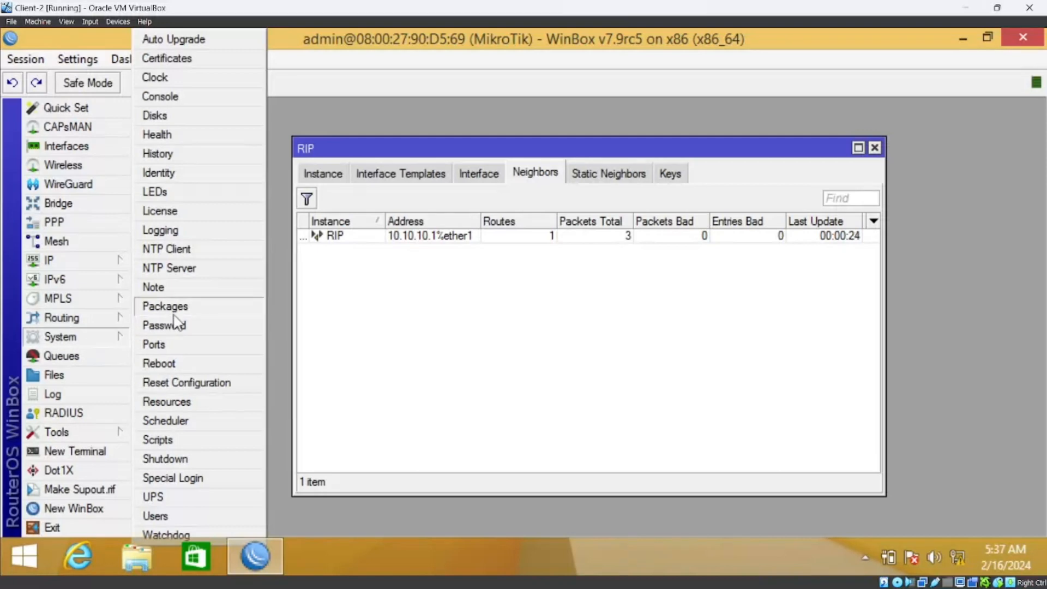
click(85, 259)
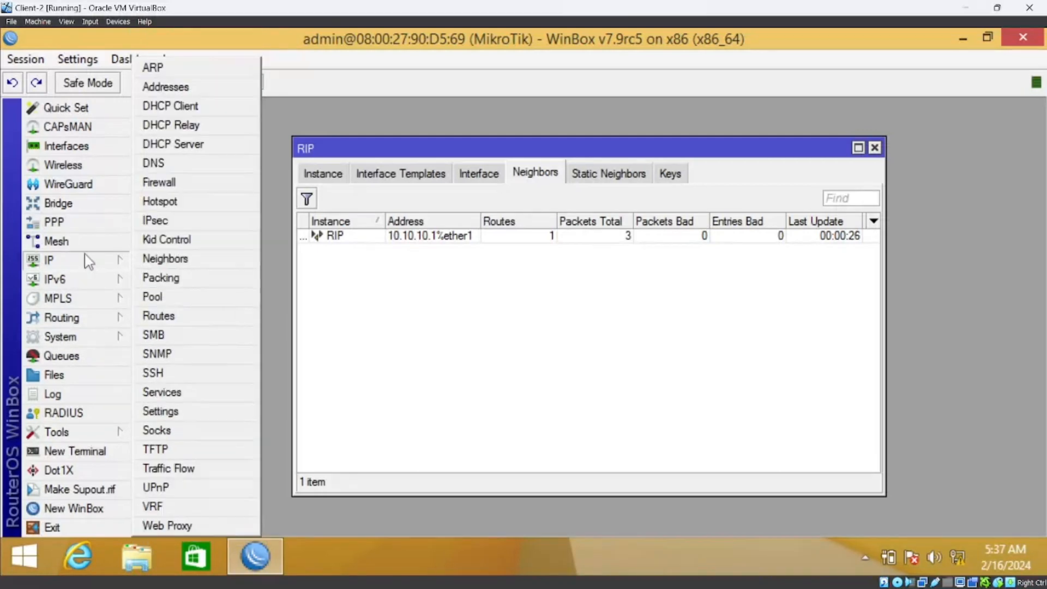
click(171, 315)
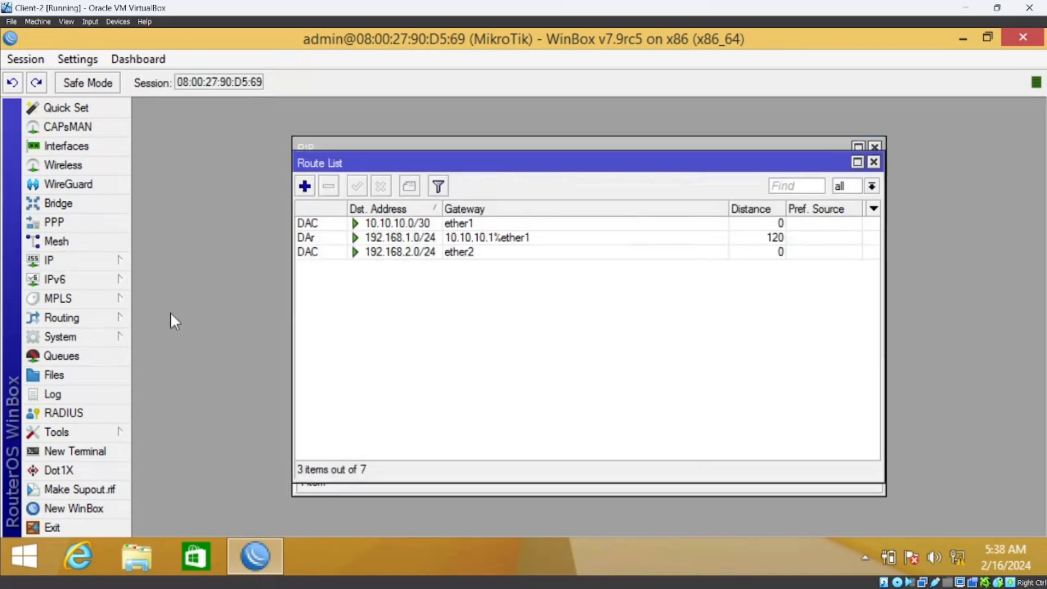
mouse_move(312, 244)
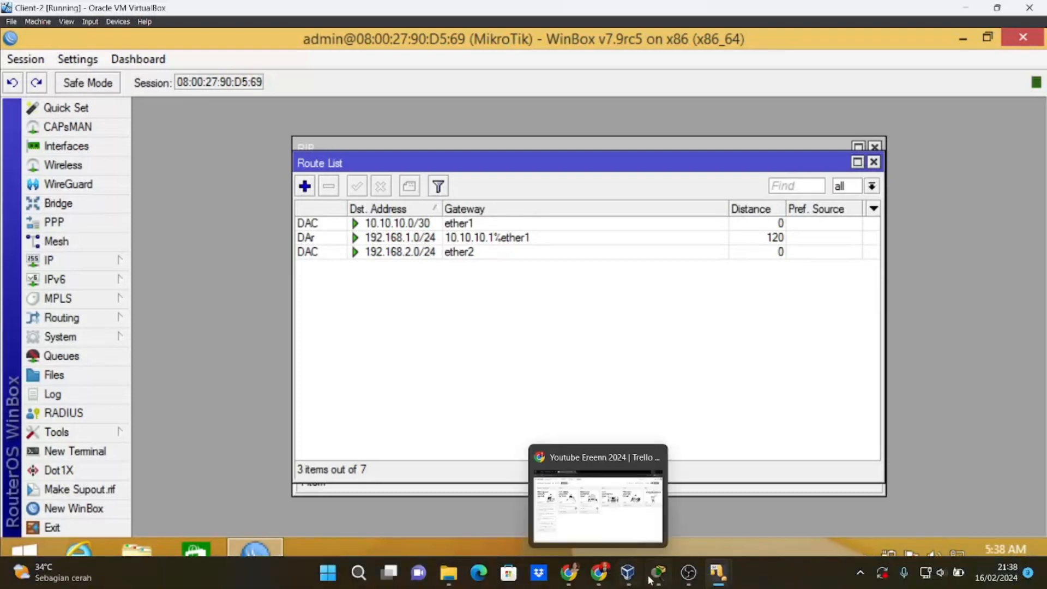
Review the topology in Cisco Packet Tracer, switch to the Client-1 machine and examine the first router's IP route list
click(659, 572)
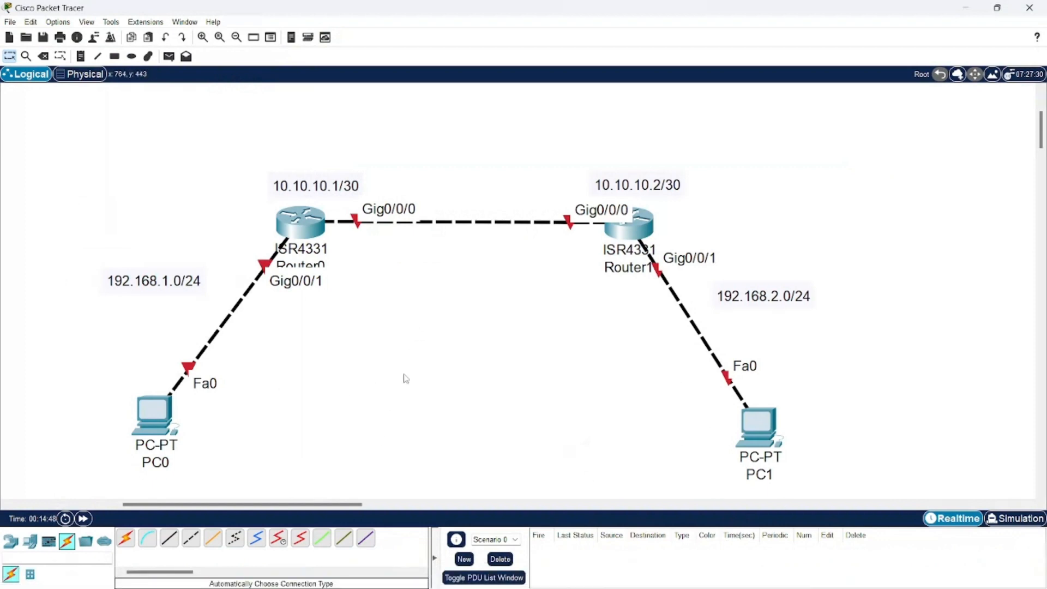
click(968, 7)
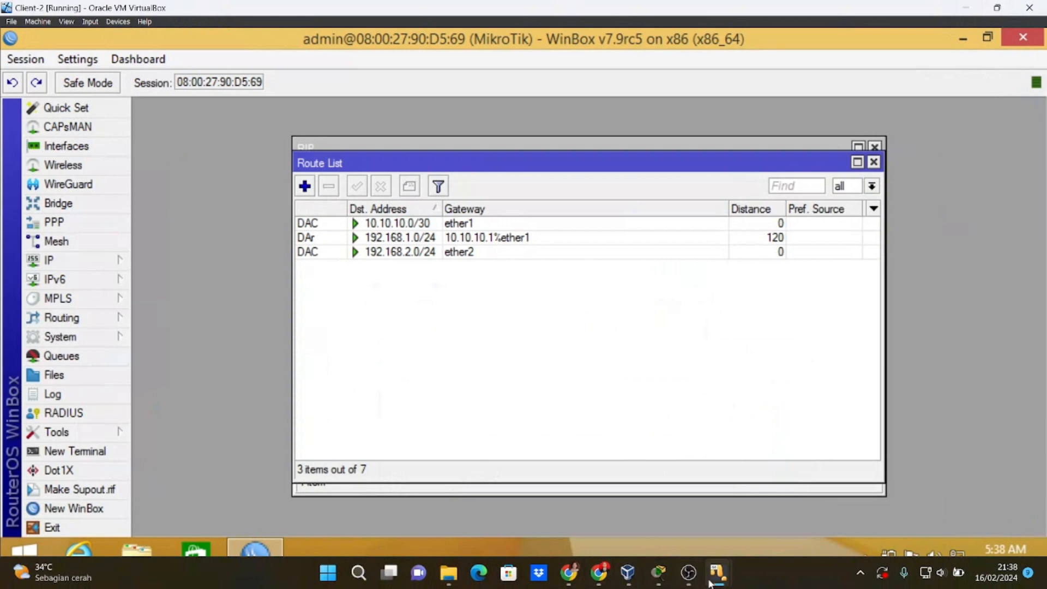
mouse_move(703, 579)
click(670, 507)
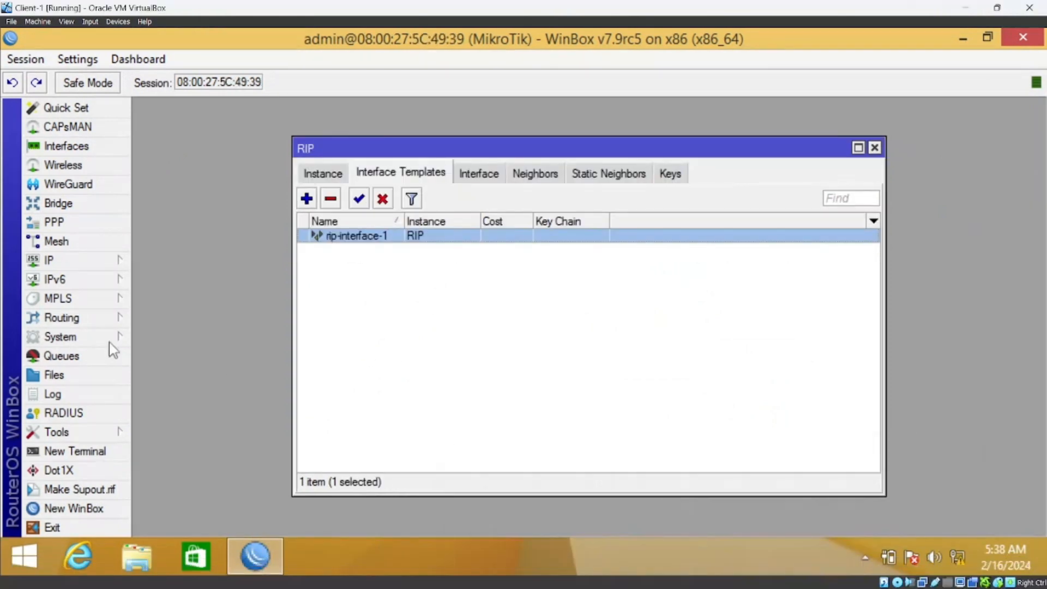
click(110, 265)
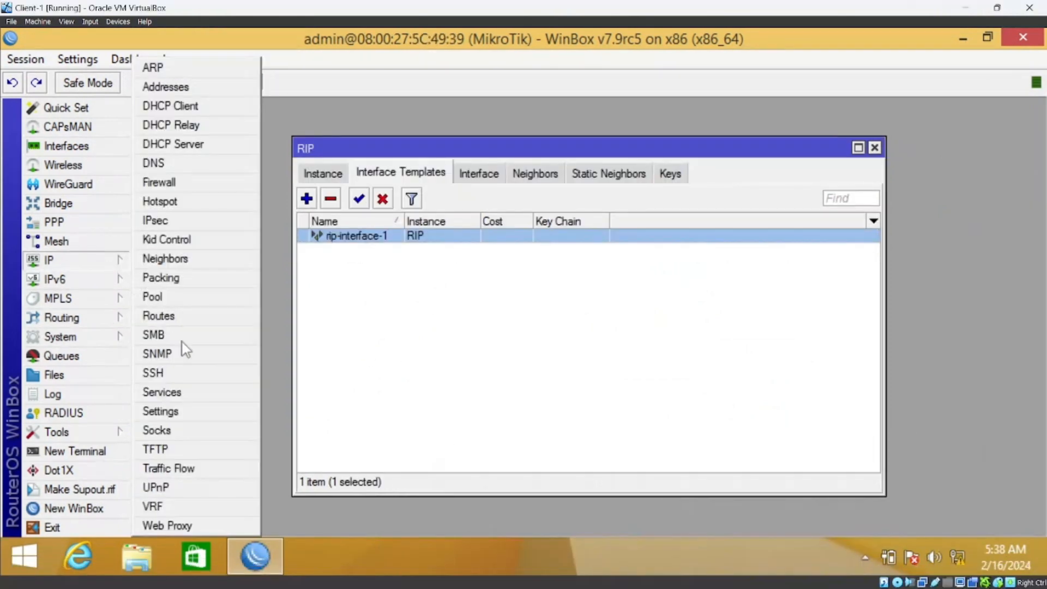
click(187, 319)
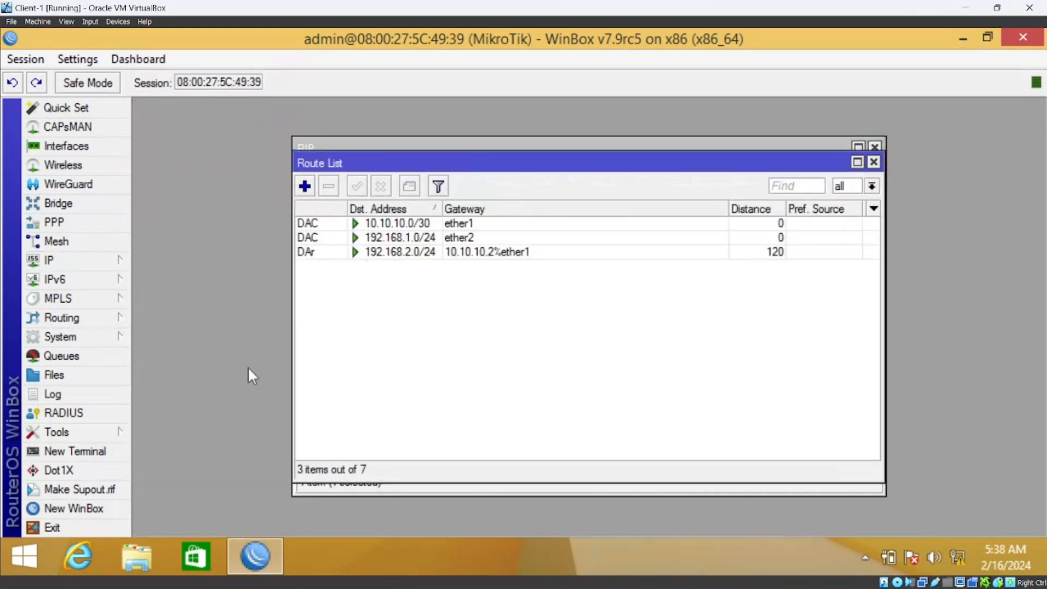
Open a terminal on the first router and ping 192.168.2.1, consulting the Packet Tracer topology for the target network
click(68, 453)
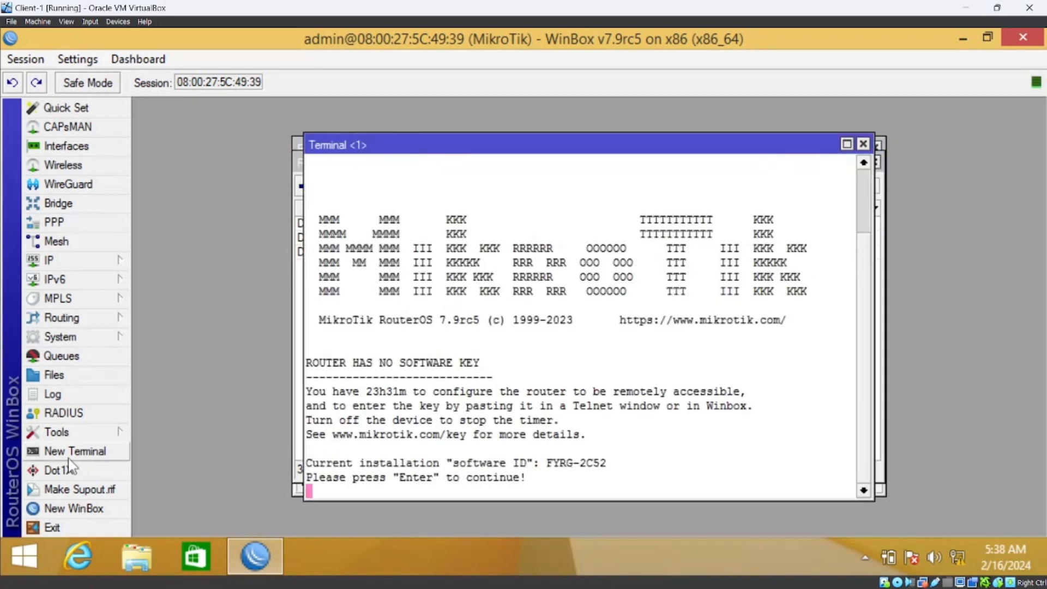
key(Return)
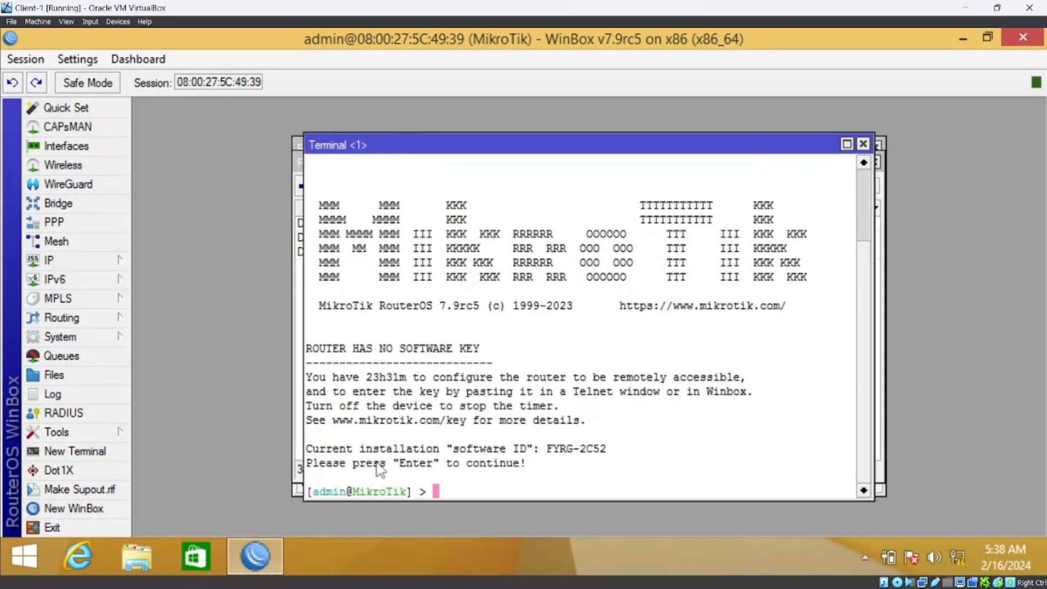
text(ping)
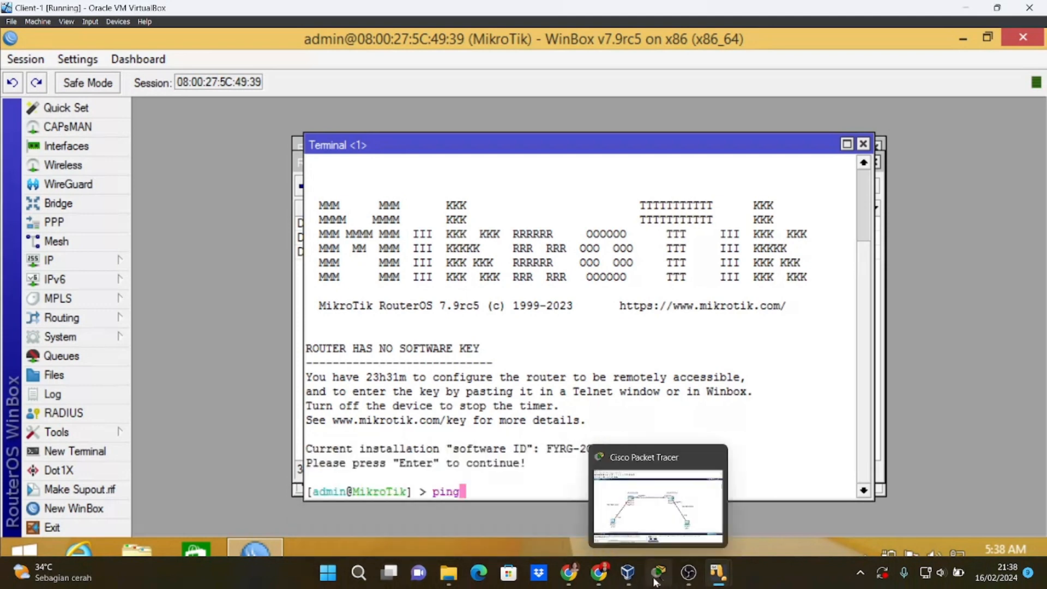
click(656, 580)
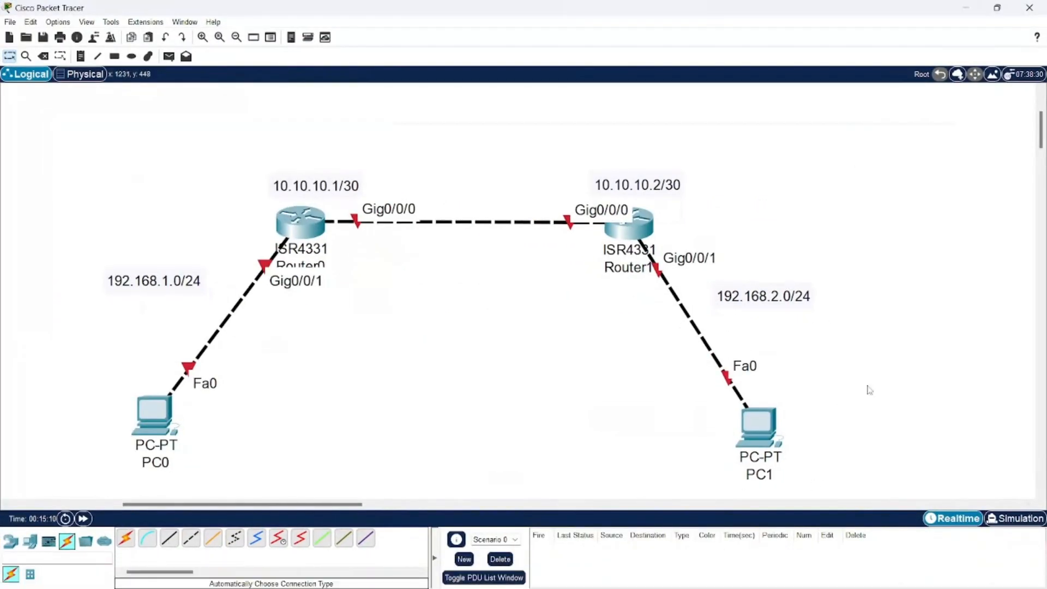
click(981, 6)
text(1)
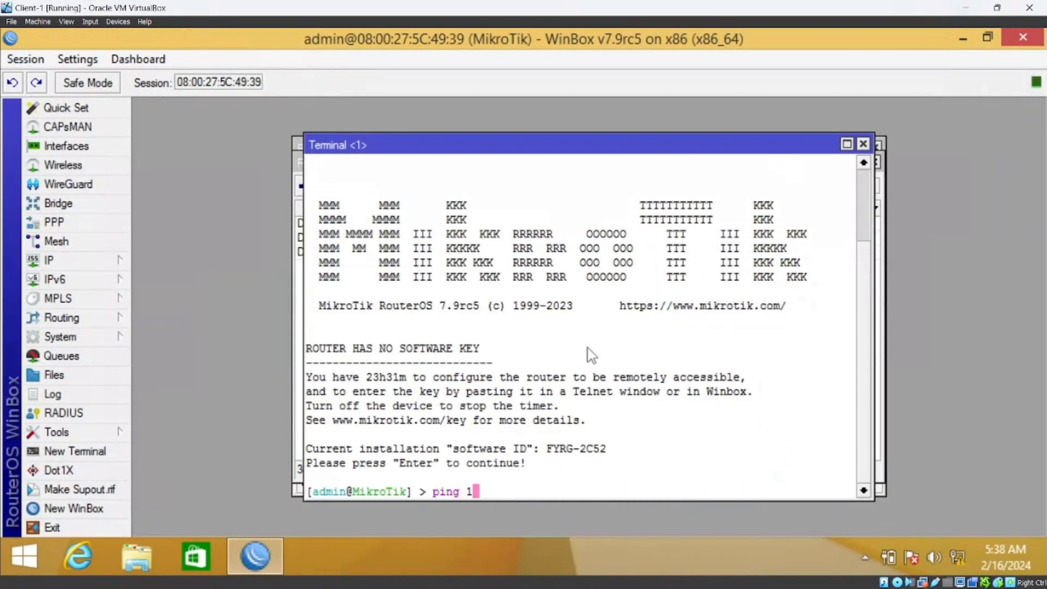
text(92.168.2.1)
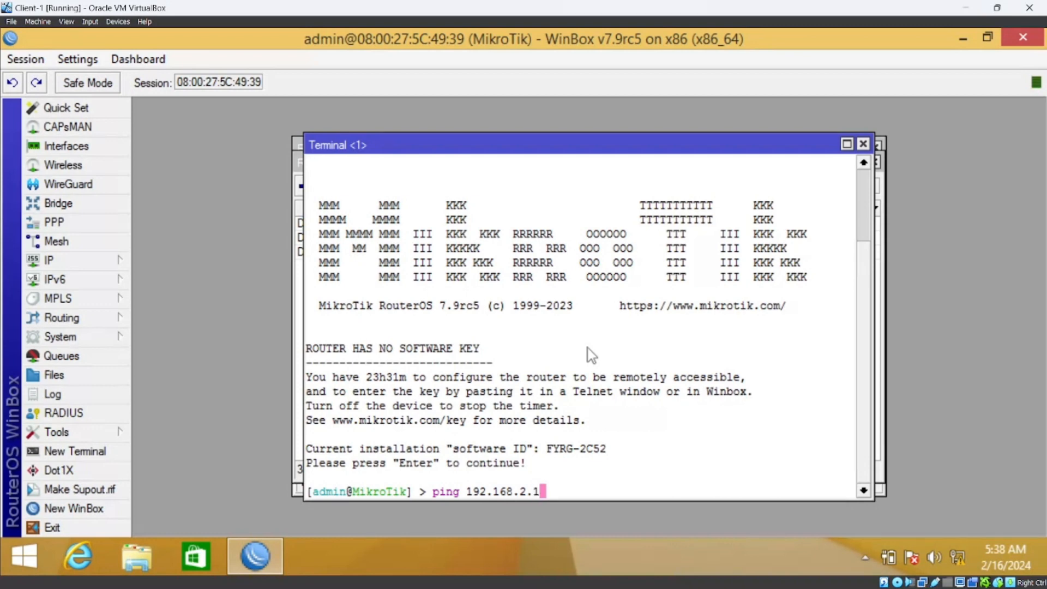
key(Return)
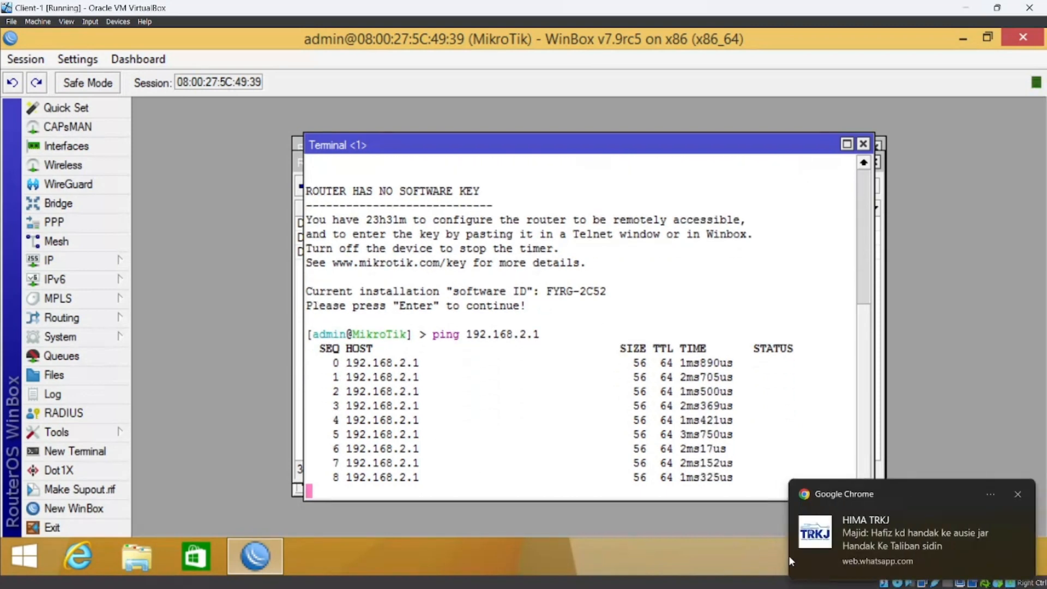
Compare the ping's path with the Packet Tracer topology, stop the running ping and close the first router's terminal
click(1022, 482)
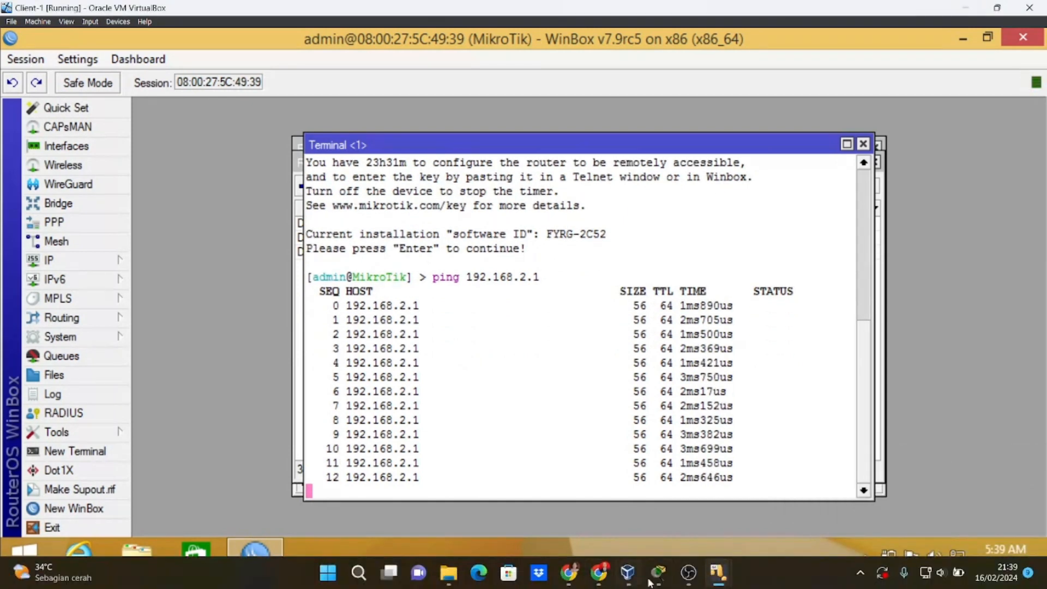
click(659, 581)
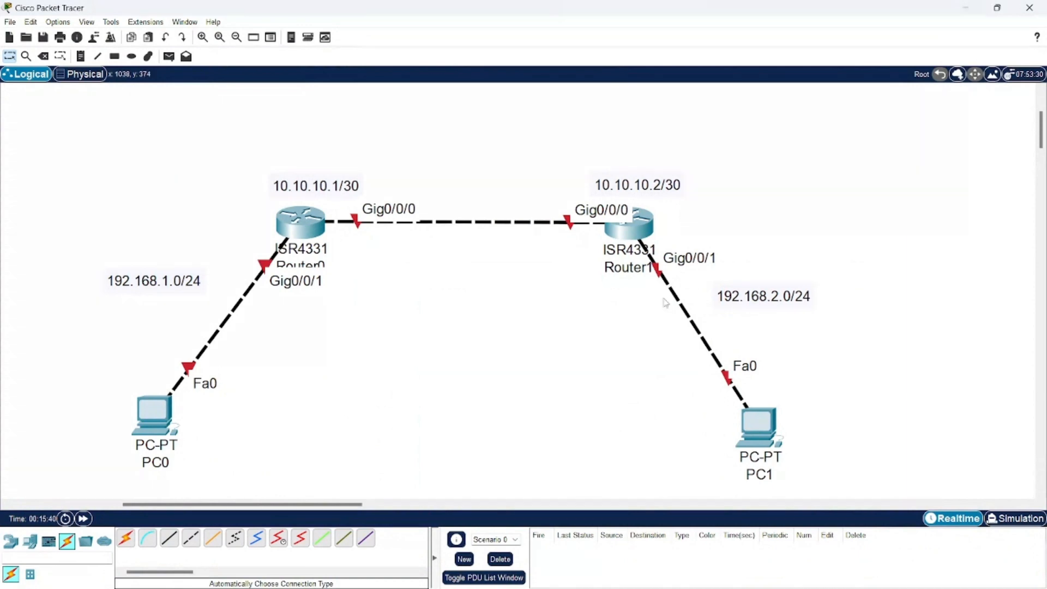
click(965, 8)
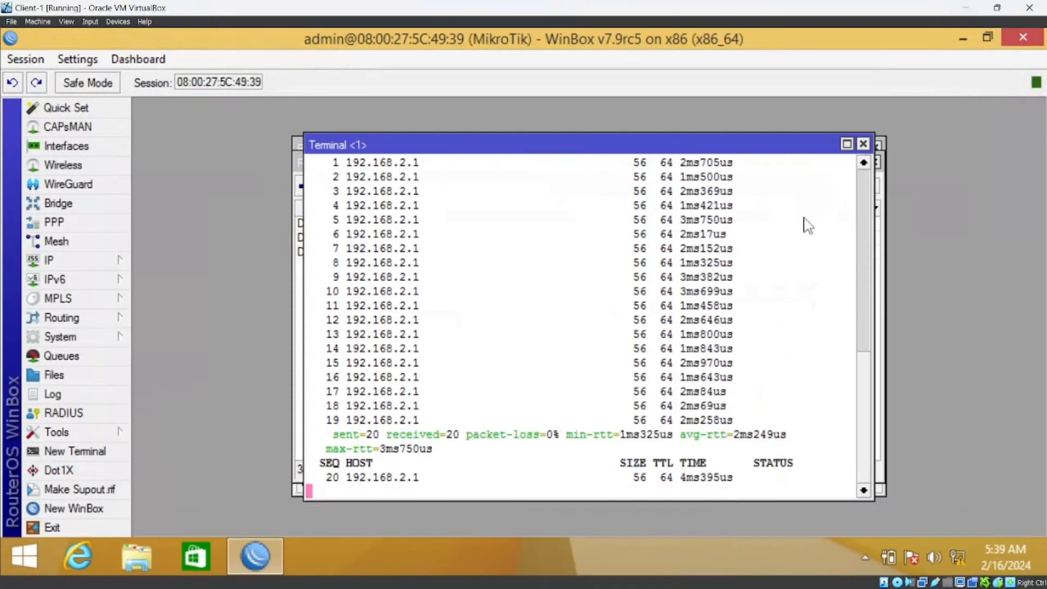
key(ctrl+c)
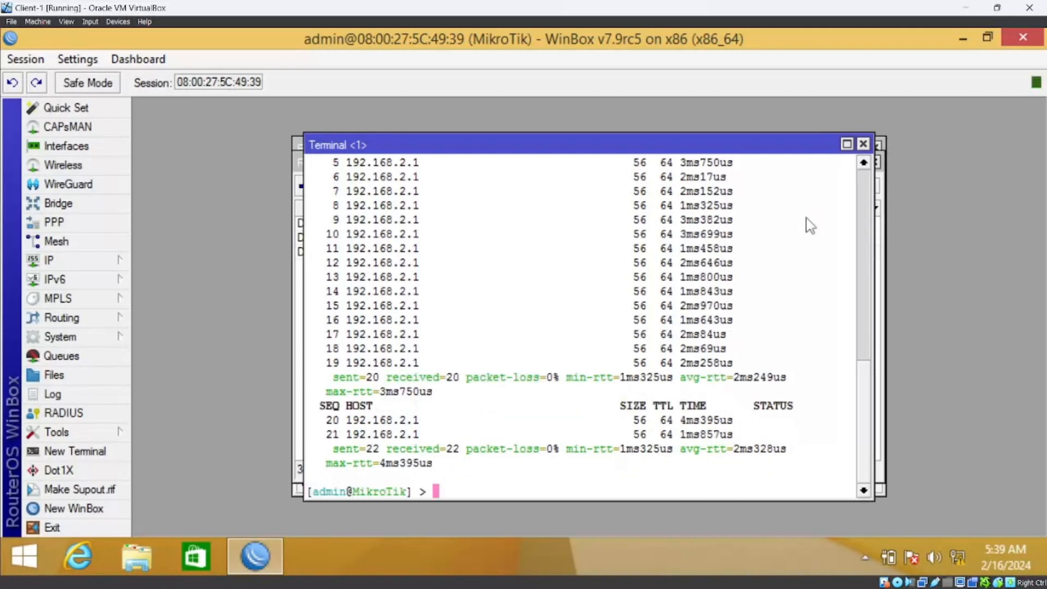
click(863, 144)
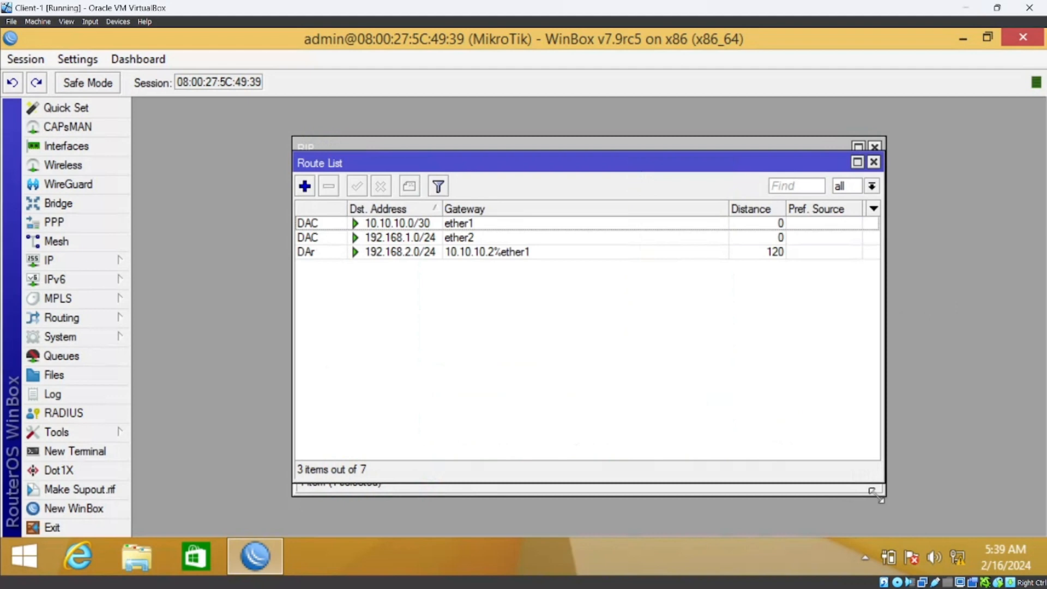
Open Client-1's Network and Sharing Center and consult the Packet Tracer topology for the client networks
right_click(953, 557)
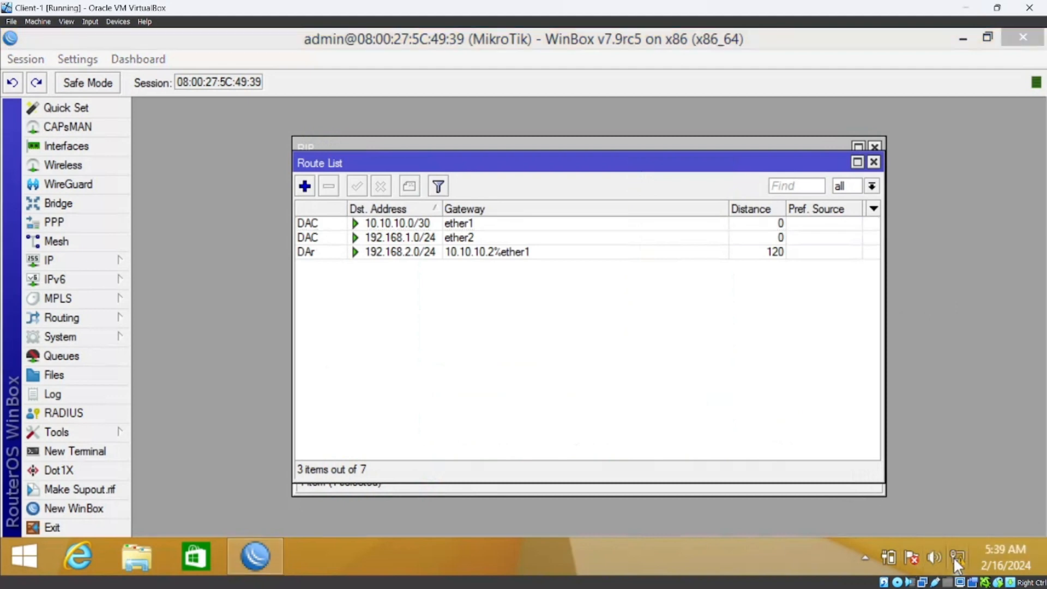
click(941, 542)
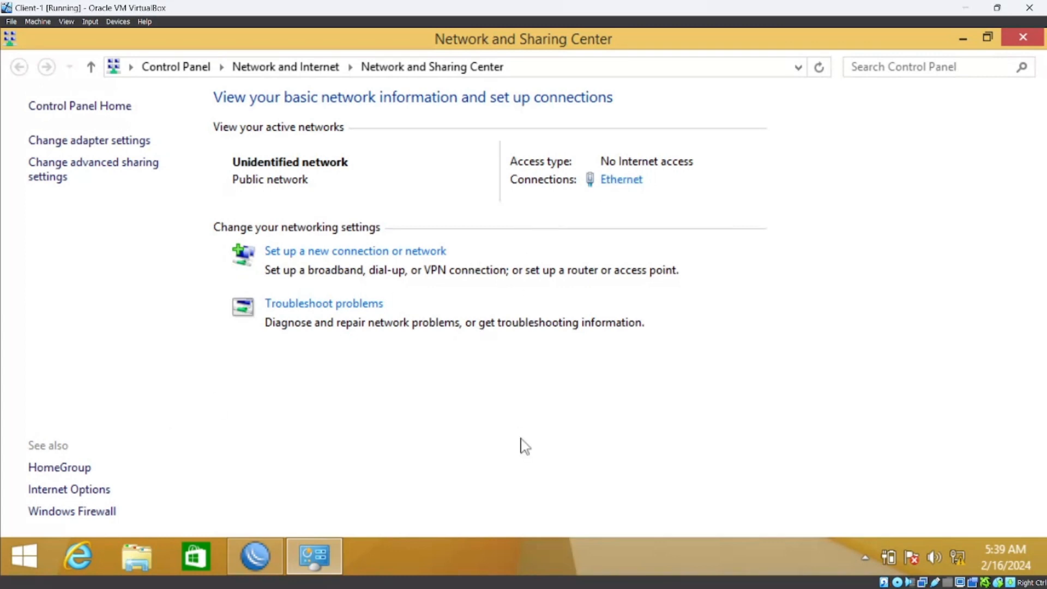
mouse_move(521, 588)
click(718, 579)
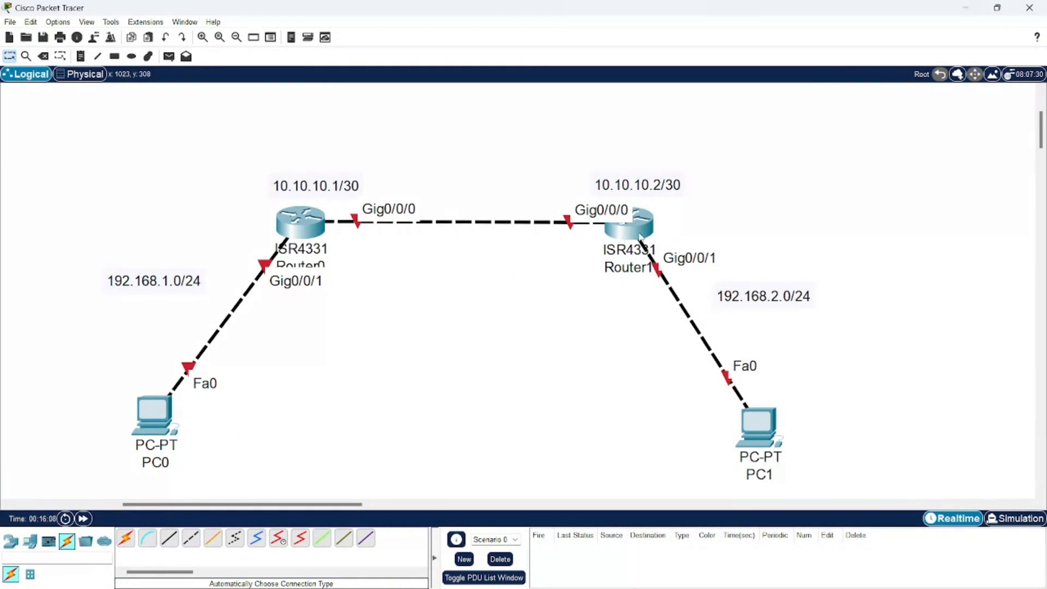
mouse_move(640, 236)
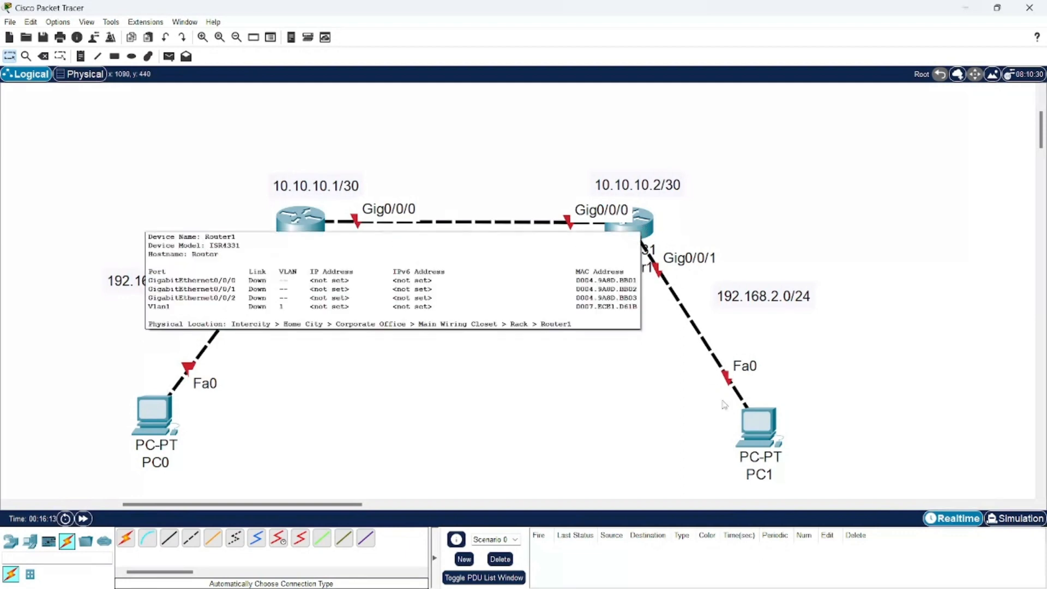
click(964, 8)
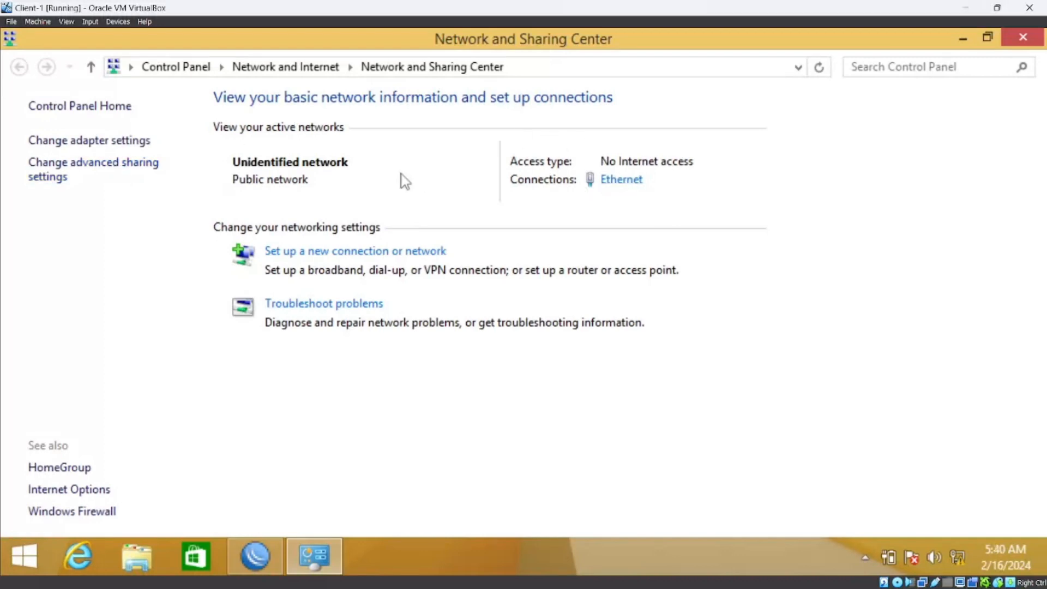
Open the Internet Protocol Version 4 (TCP/IPv4) properties of Client-1's Ethernet adapter
click(148, 142)
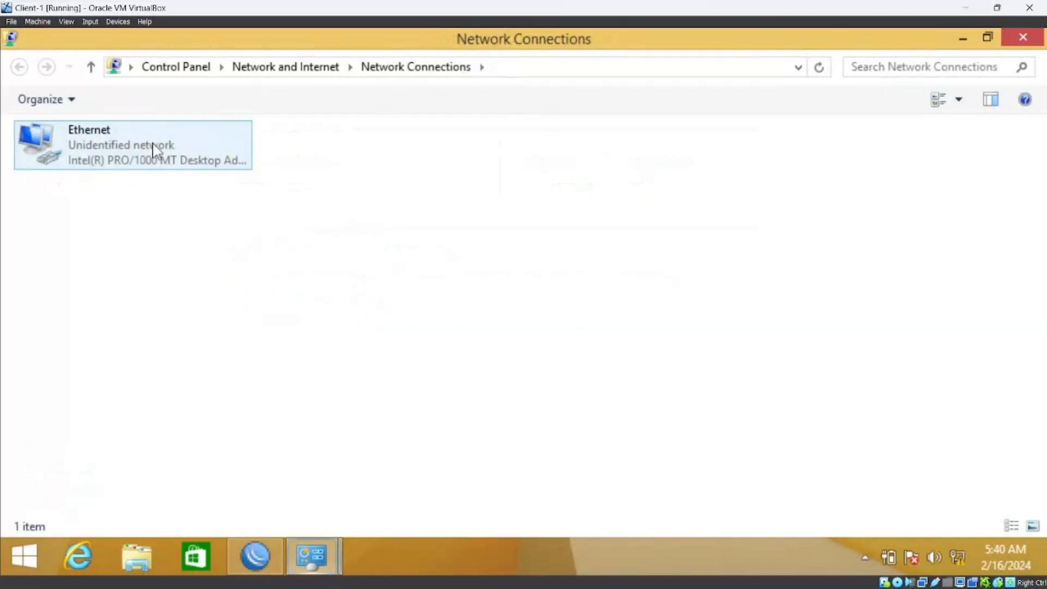
double_click(158, 148)
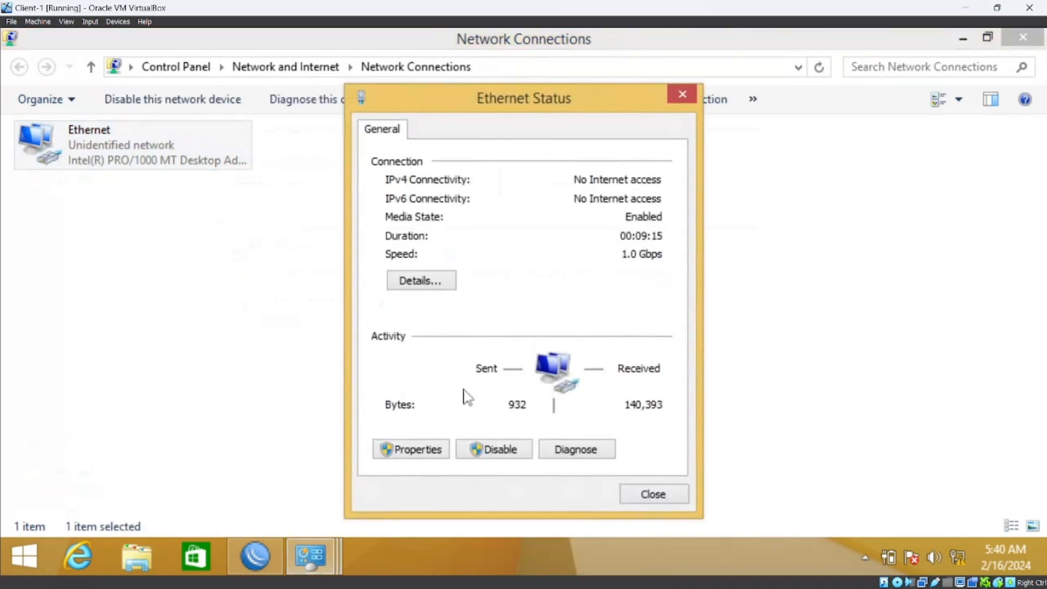
click(412, 451)
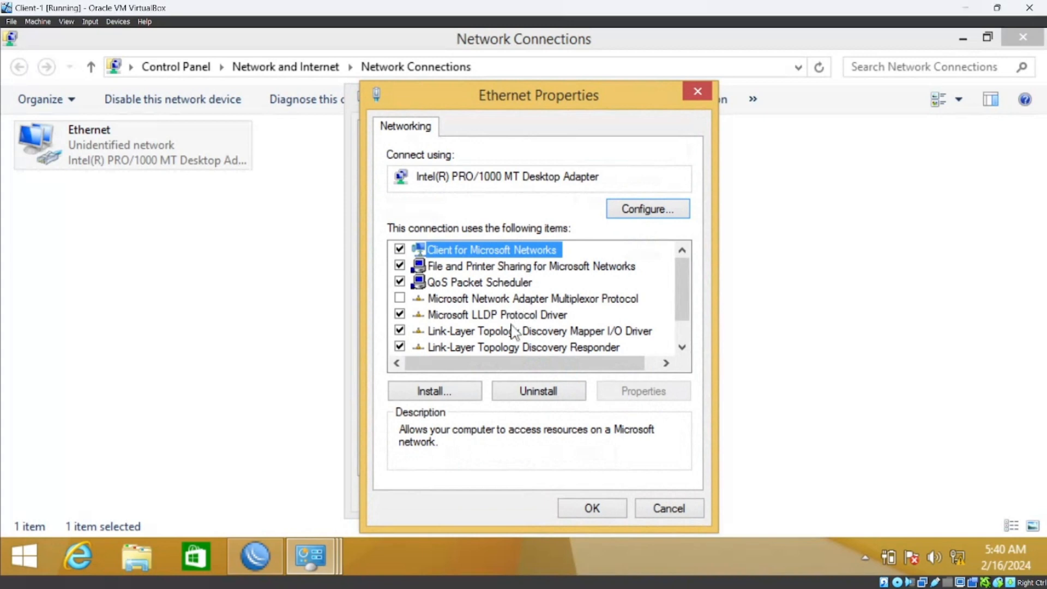
scroll(513, 331, down, 1)
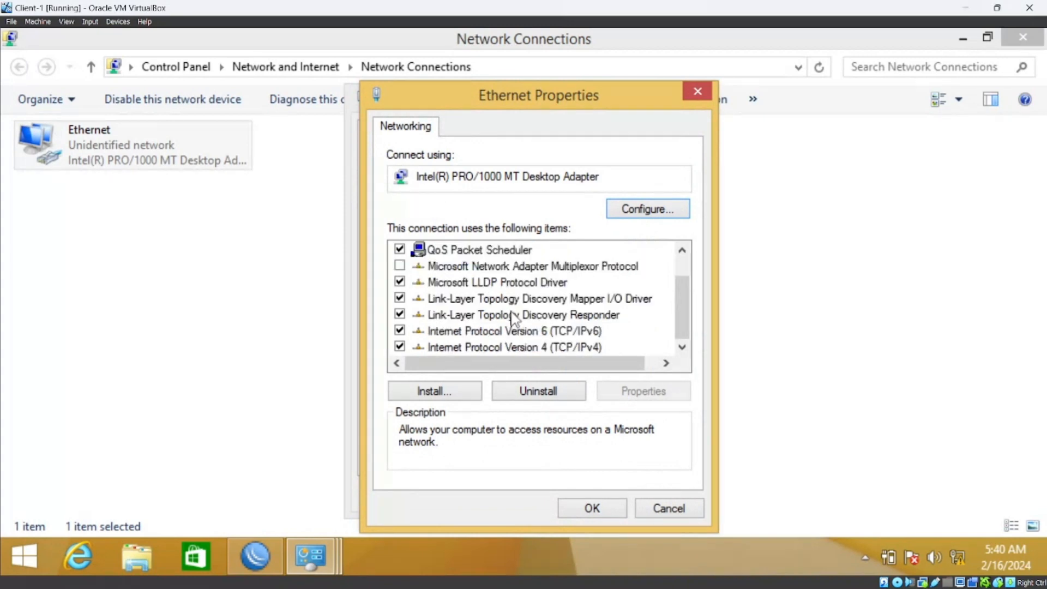
double_click(507, 347)
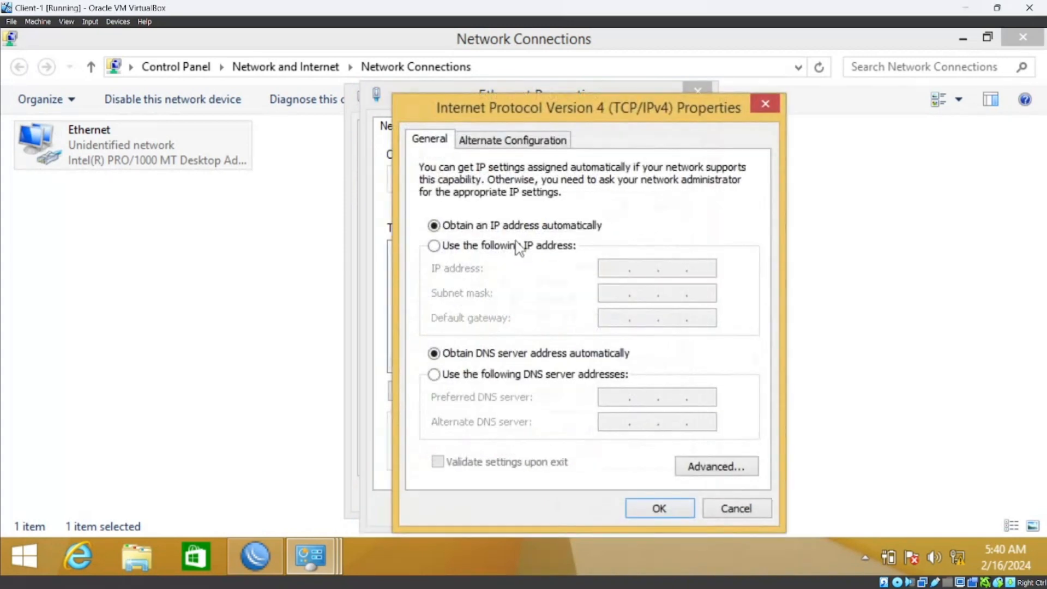
Assign Client-1 the static IP address 192.168.1.2, subnet mask 255.255.255.0 and default gateway 192.168.1.1, and close the adapter dialogs
click(516, 247)
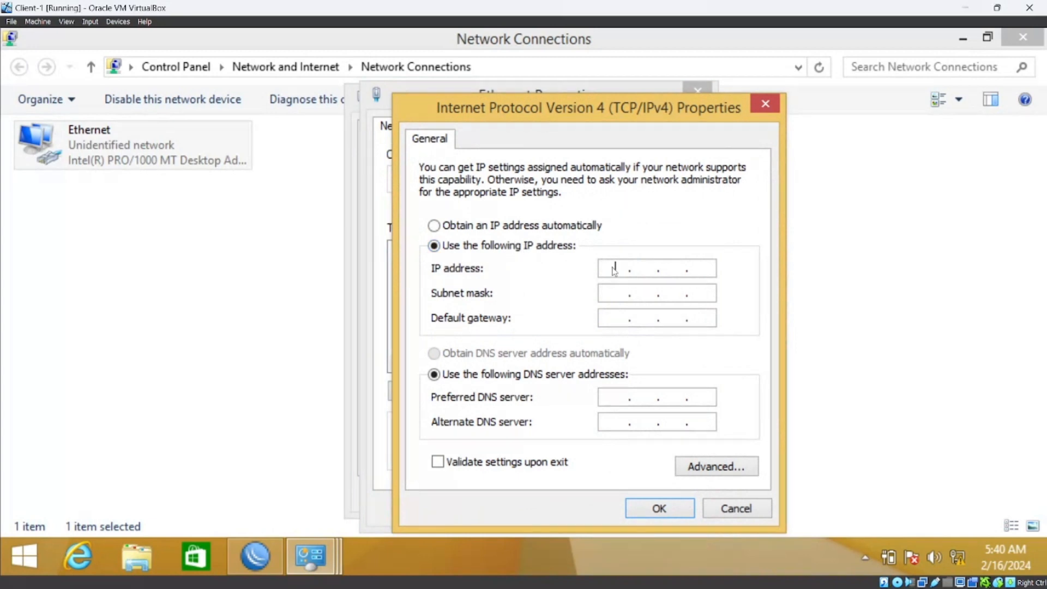
text(192 . 168 . 1 . 2)
click(616, 294)
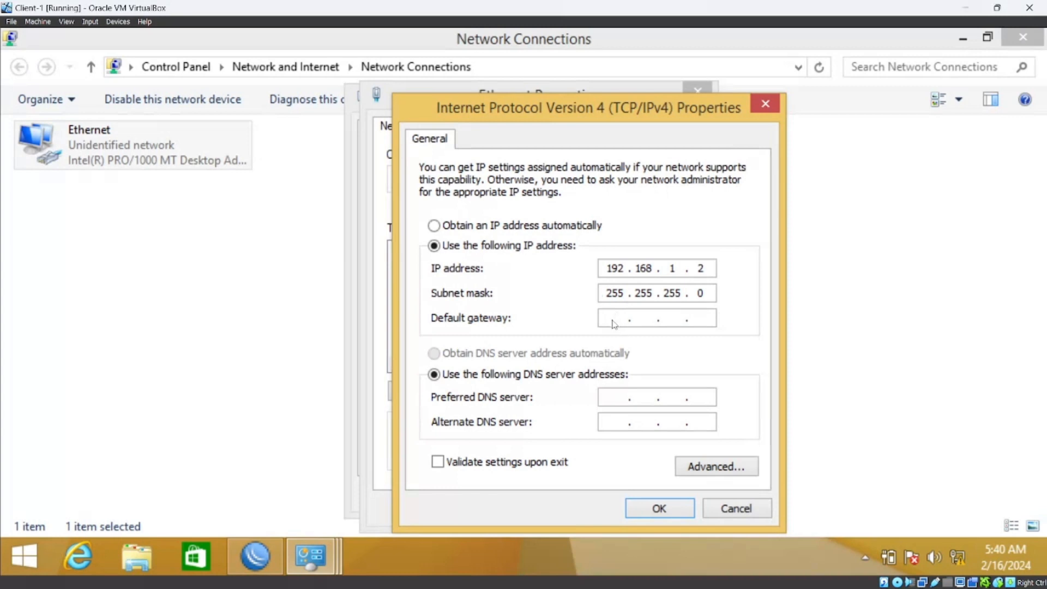
click(614, 322)
text(192168)
text(1.1)
click(663, 504)
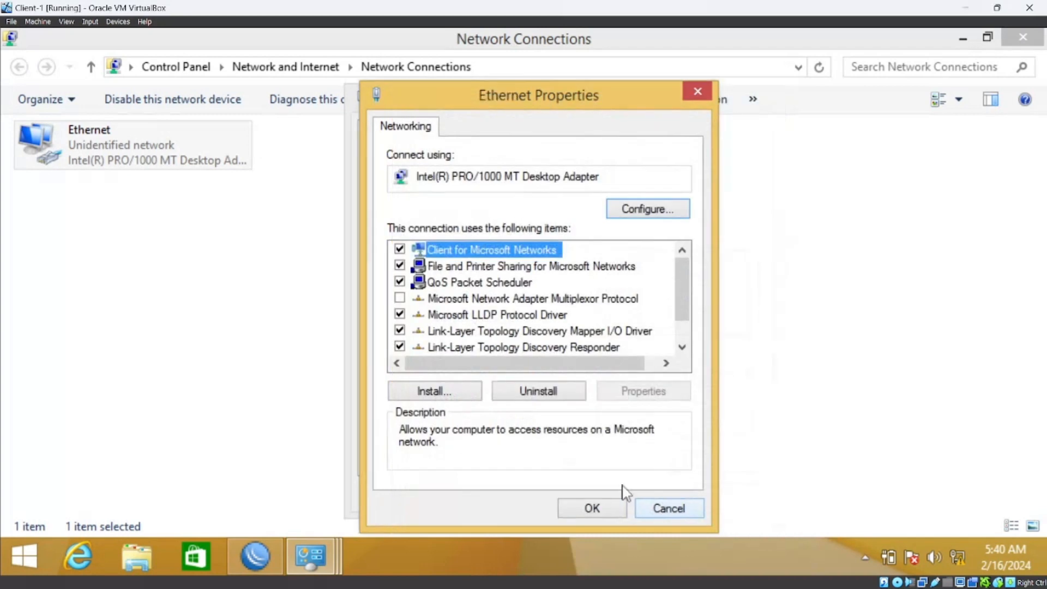
click(591, 508)
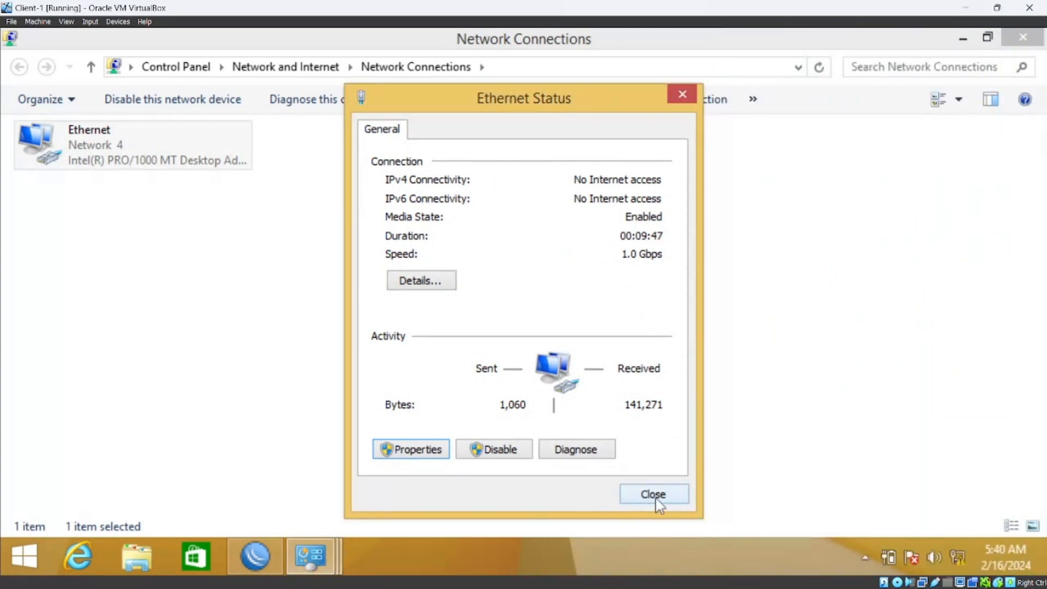
click(654, 495)
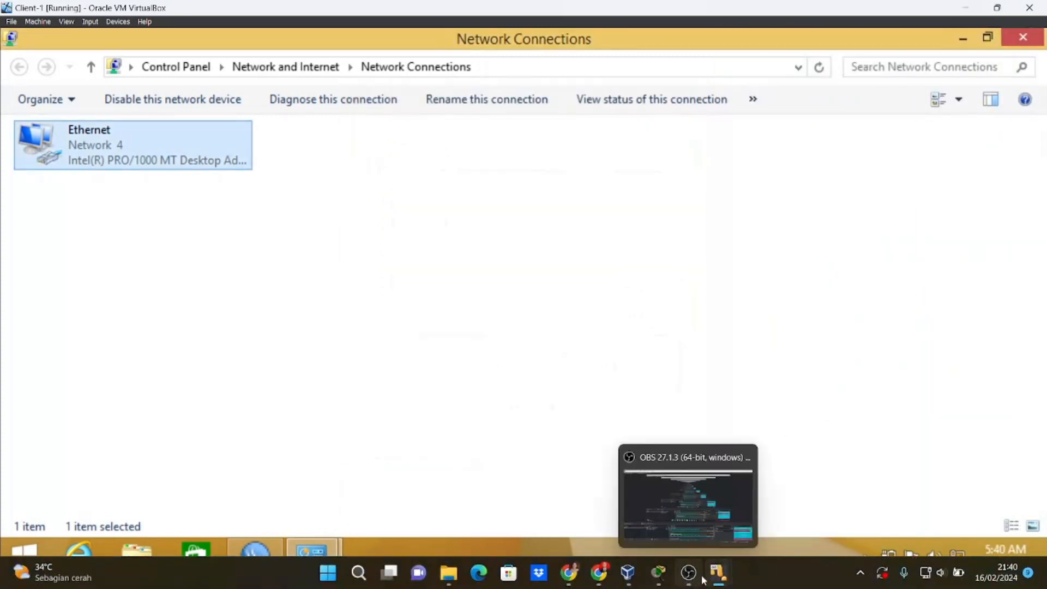
Switch to Client-2 and open the Internet Protocol Version 4 (TCP/IPv4) properties of its Ethernet adapter
mouse_move(718, 573)
click(900, 512)
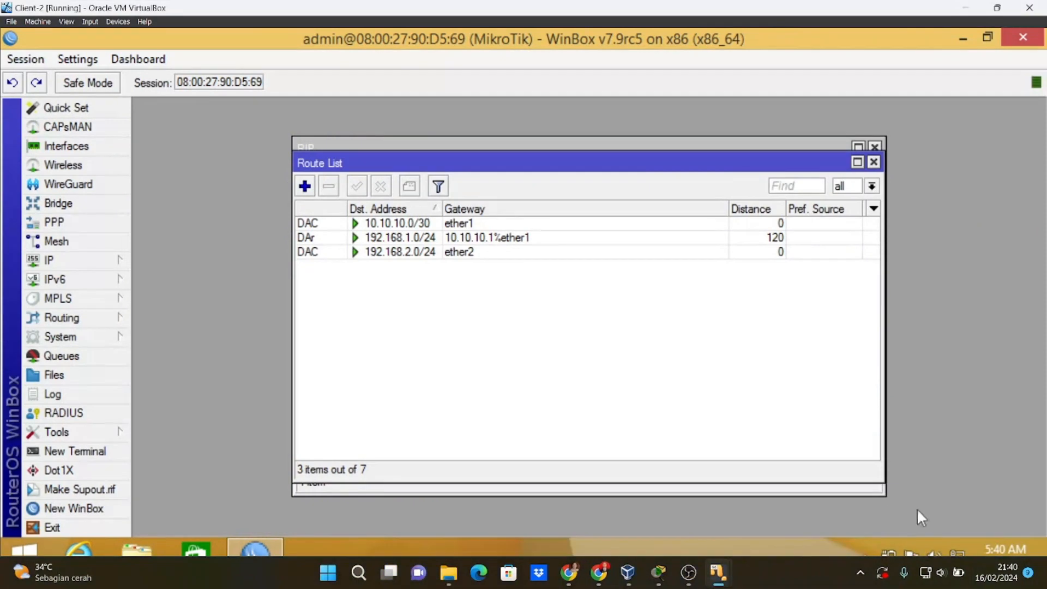
right_click(949, 553)
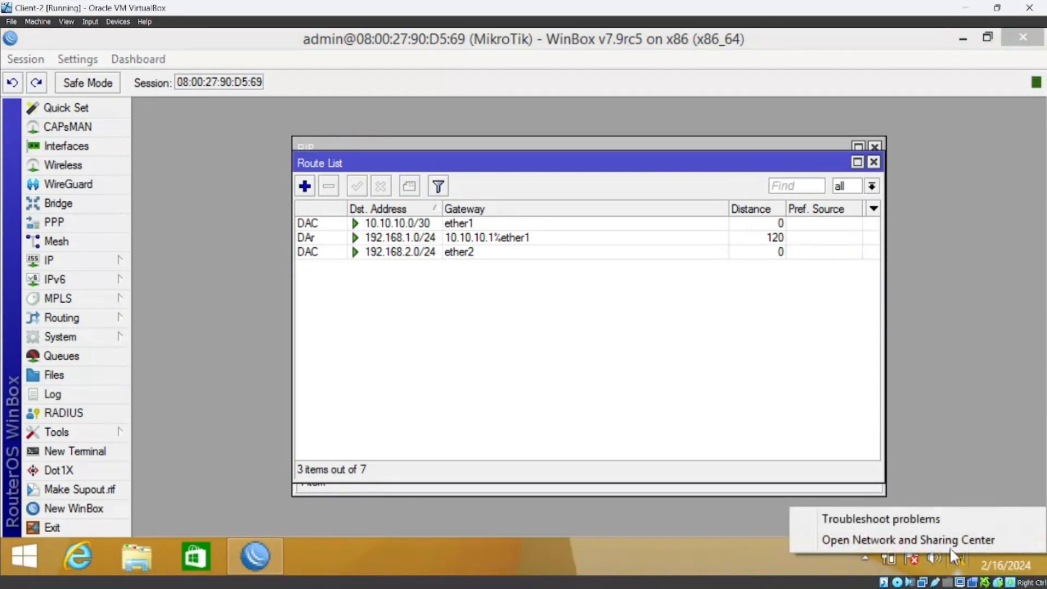
click(943, 539)
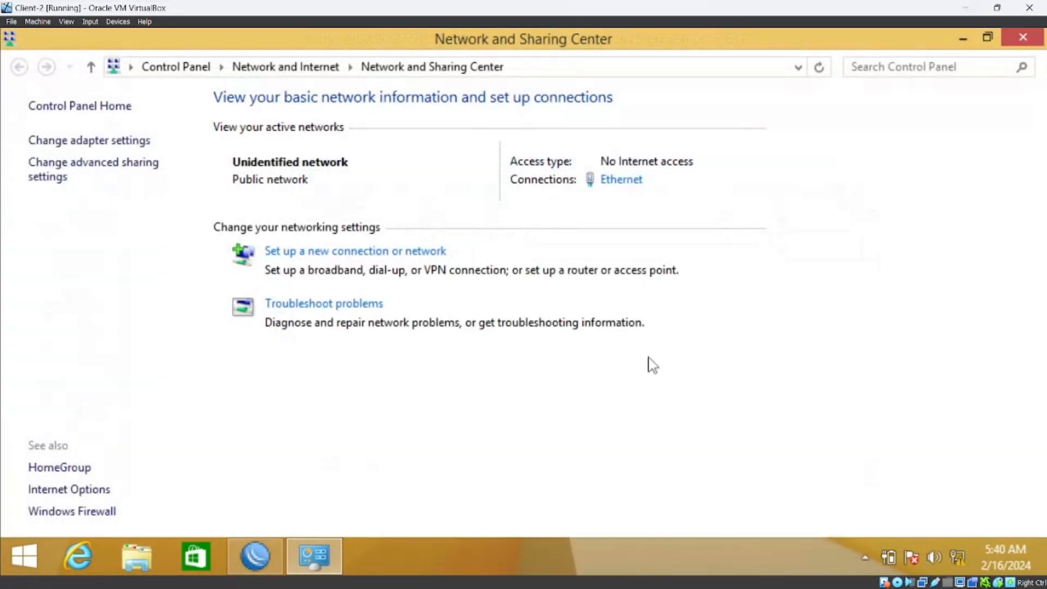
click(92, 143)
right_click(163, 144)
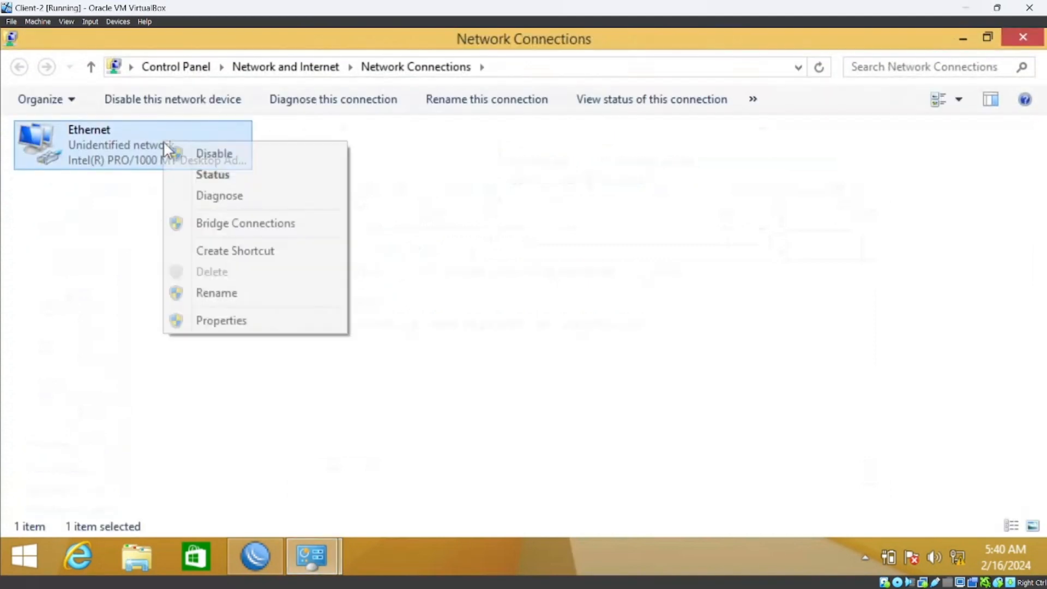
click(222, 321)
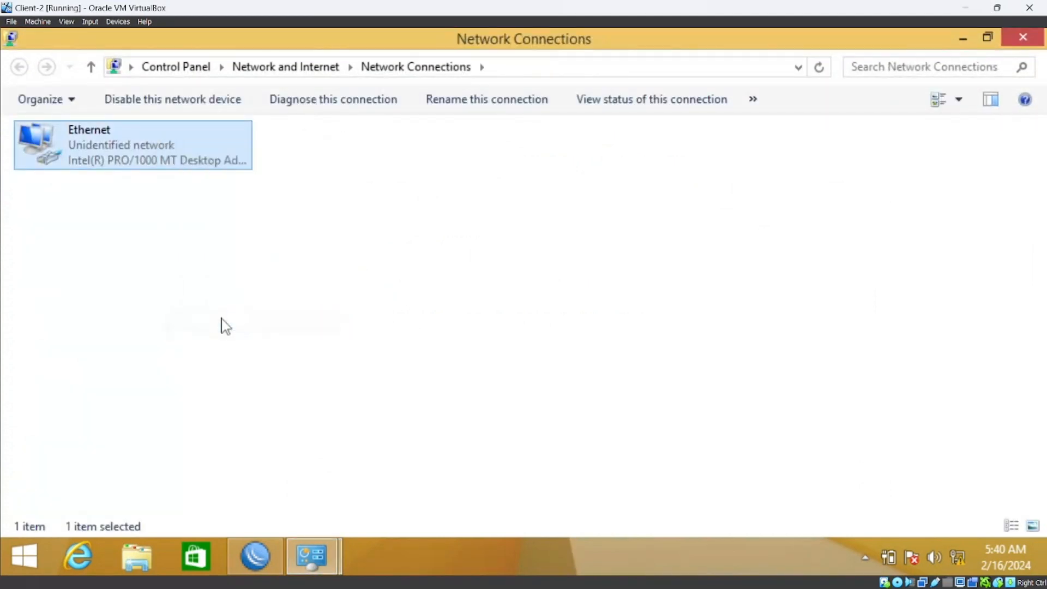
scroll(200, 323, down, 1)
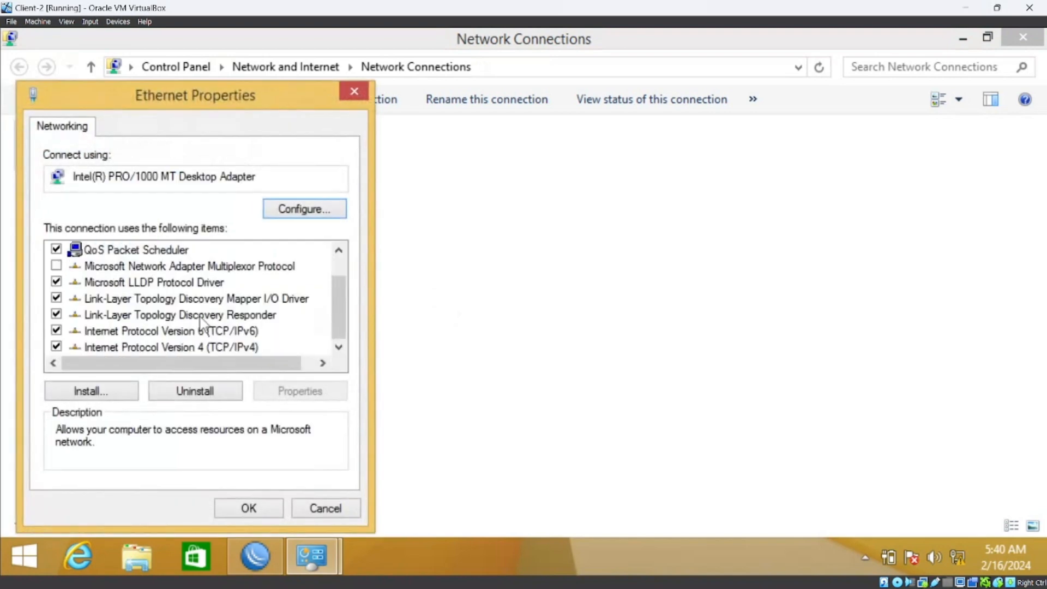
double_click(183, 342)
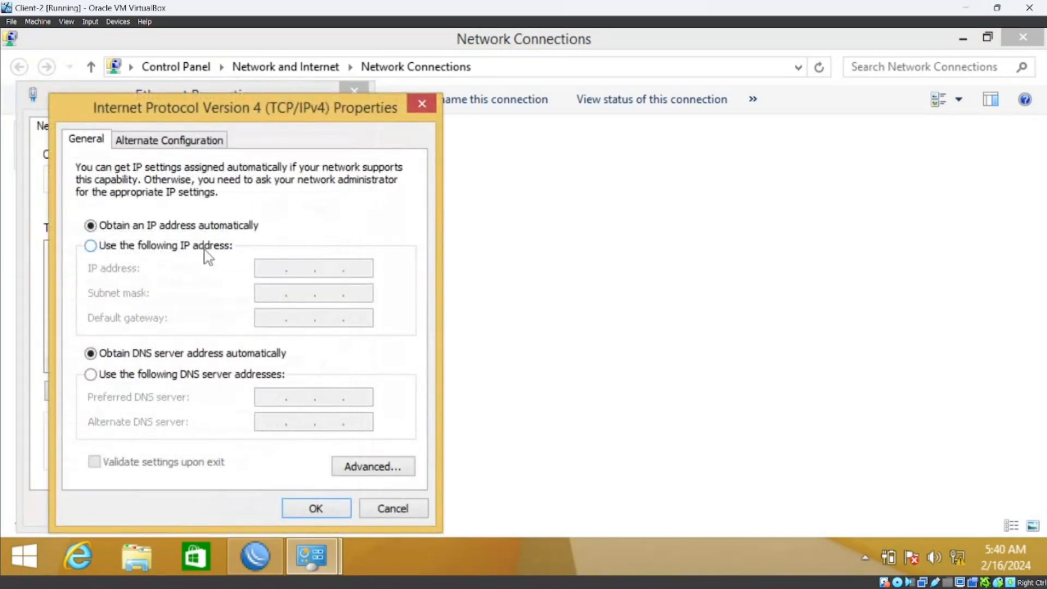
Assign Client-2 the static IP address 192.168.2.2, mask 255.255.255.0 and gateway 192.168.2.1, close the adapter dialogs and allow device discovery on the network
click(205, 250)
text(192 . 168 . )
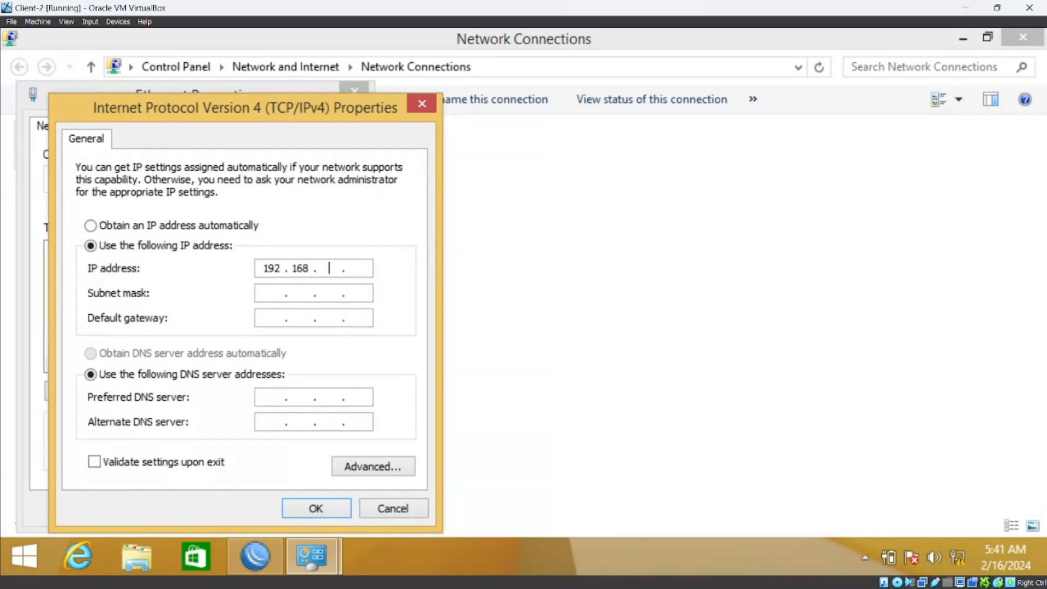
text(2 . 2)
click(267, 293)
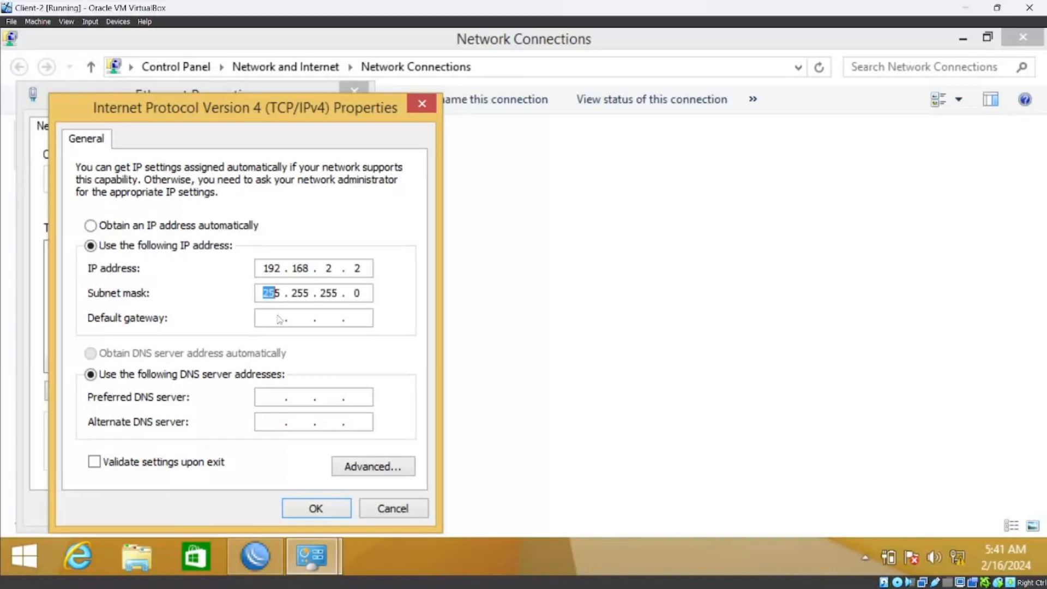
click(277, 318)
text(192 . 168 . 2 . 1)
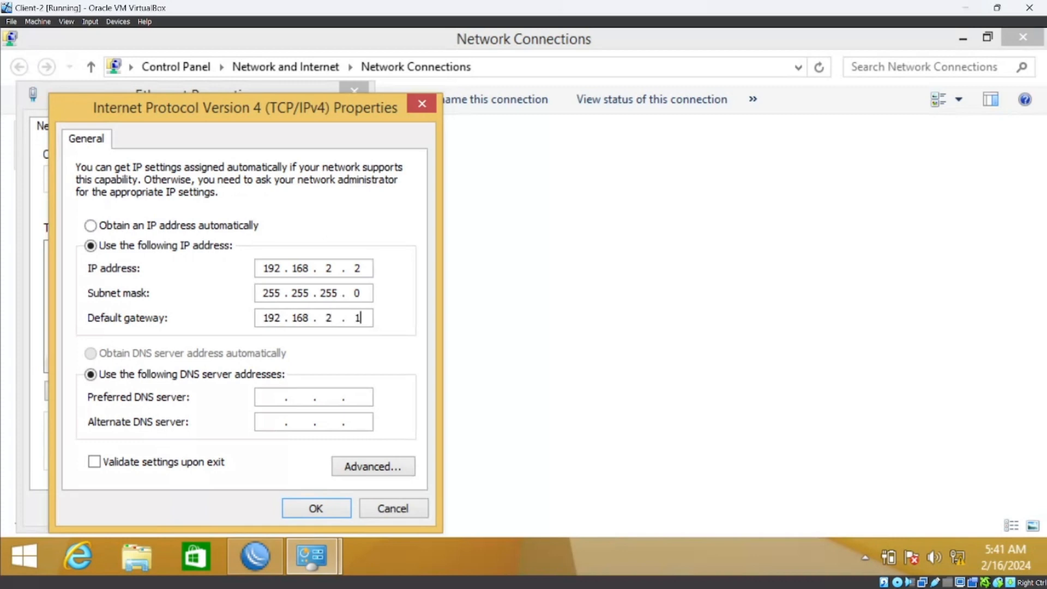
click(319, 510)
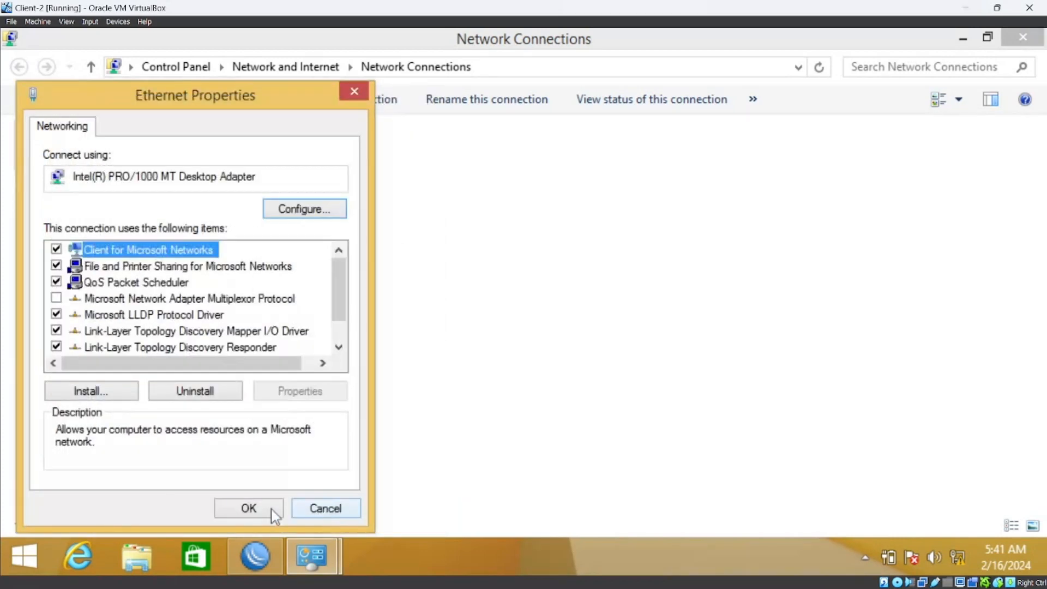
click(273, 512)
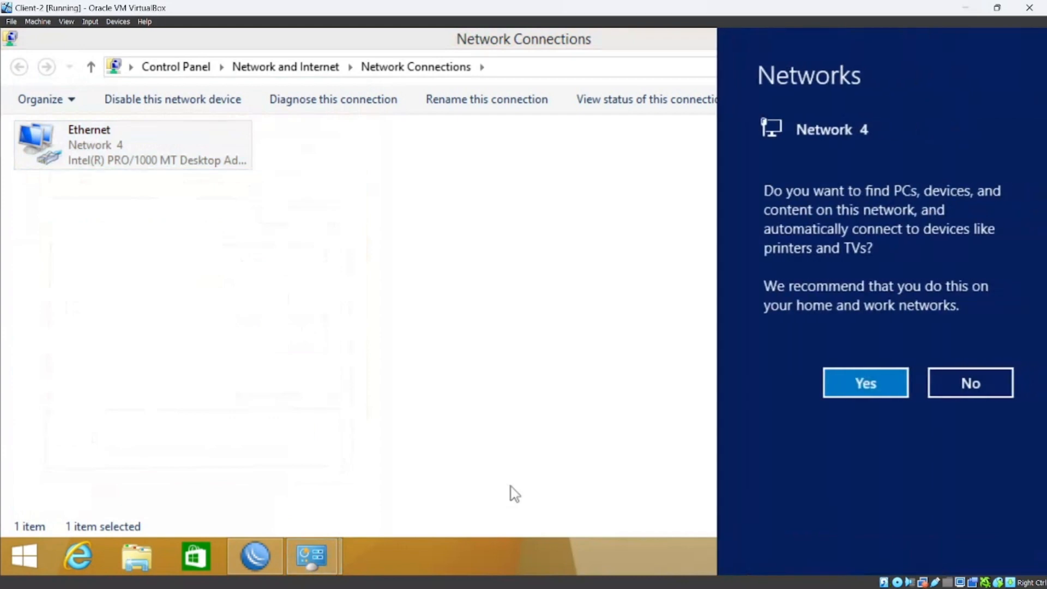
click(873, 382)
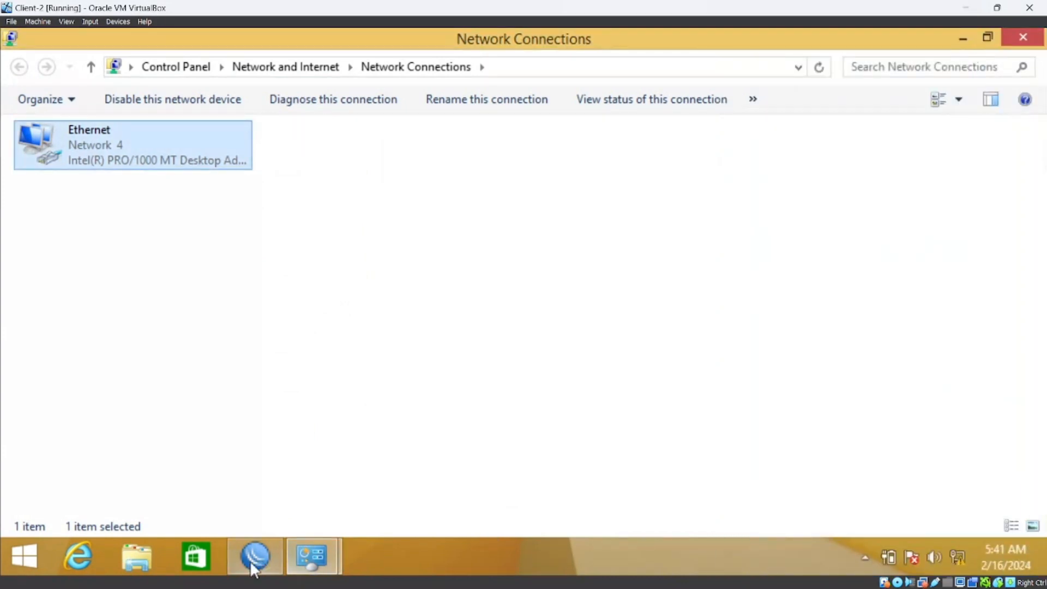
Ping Client-1 at 192.168.1.2 from a new WinBox terminal on the second router and stop the ping
click(254, 562)
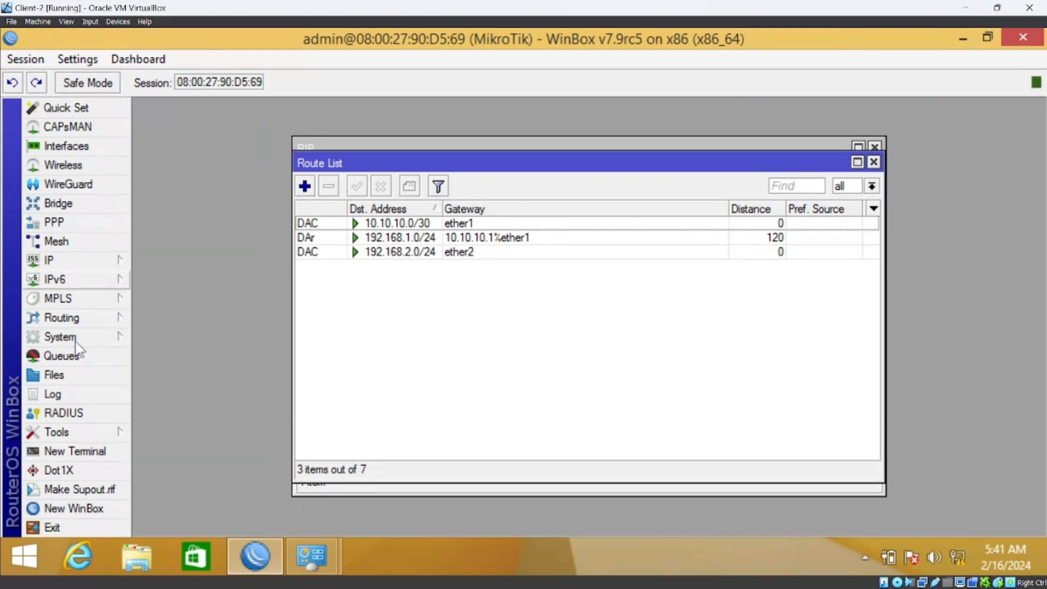
click(75, 451)
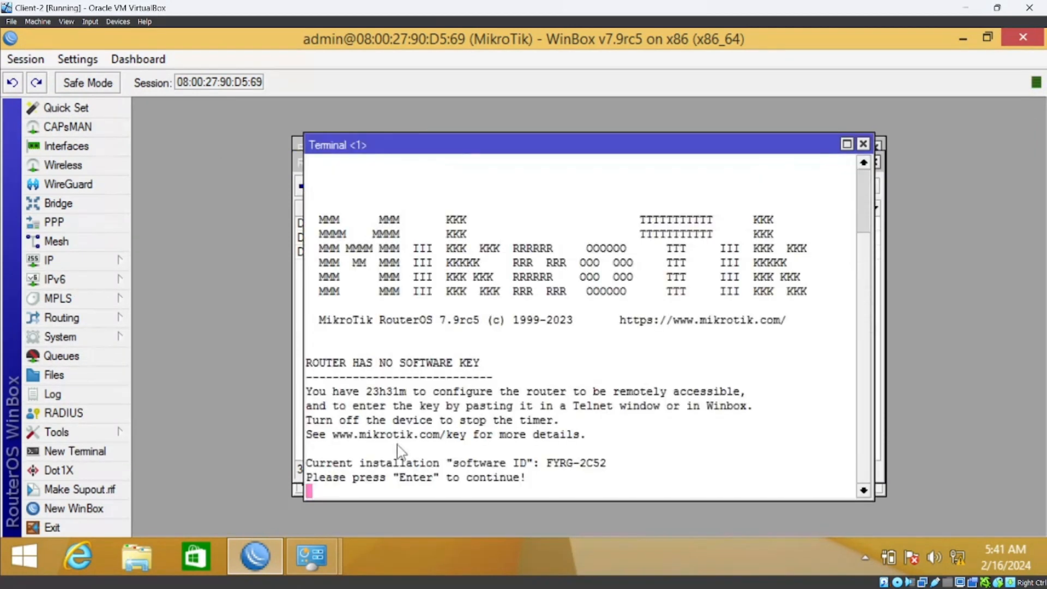
key(Return)
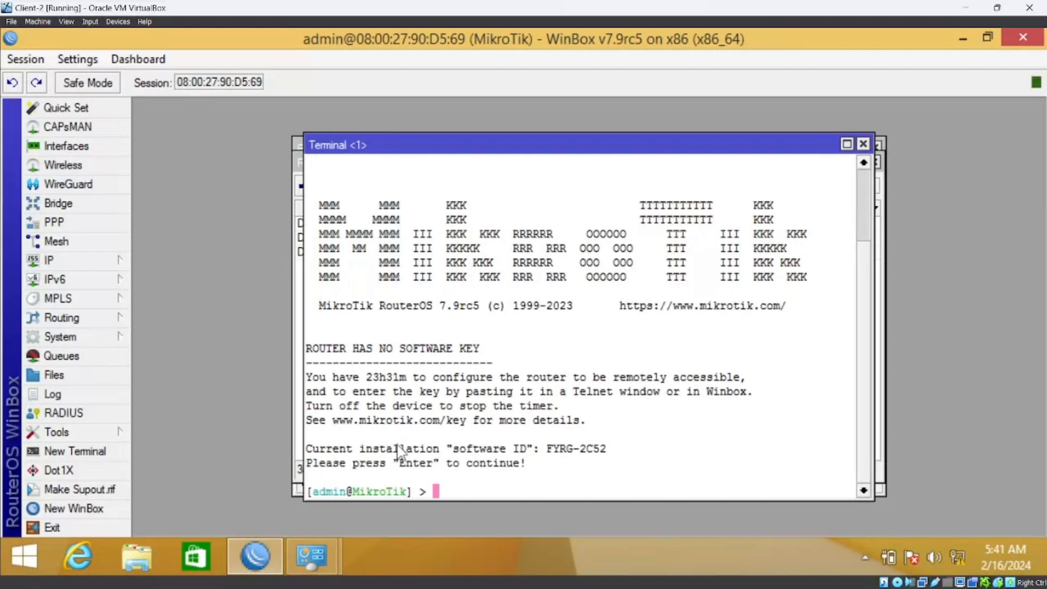
text(ping 192.1)
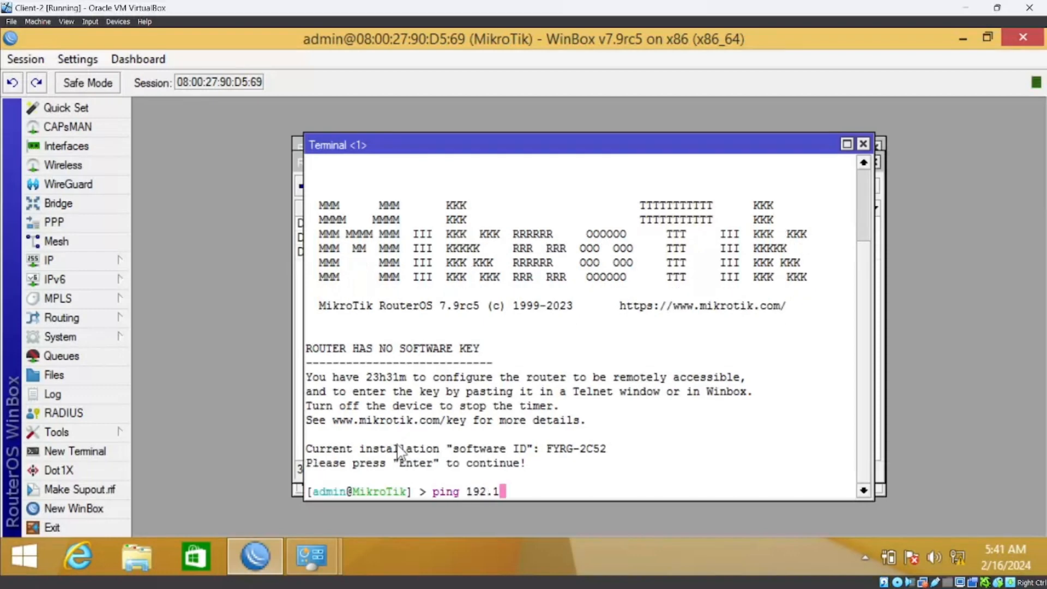
text(68.1.2)
key(Return)
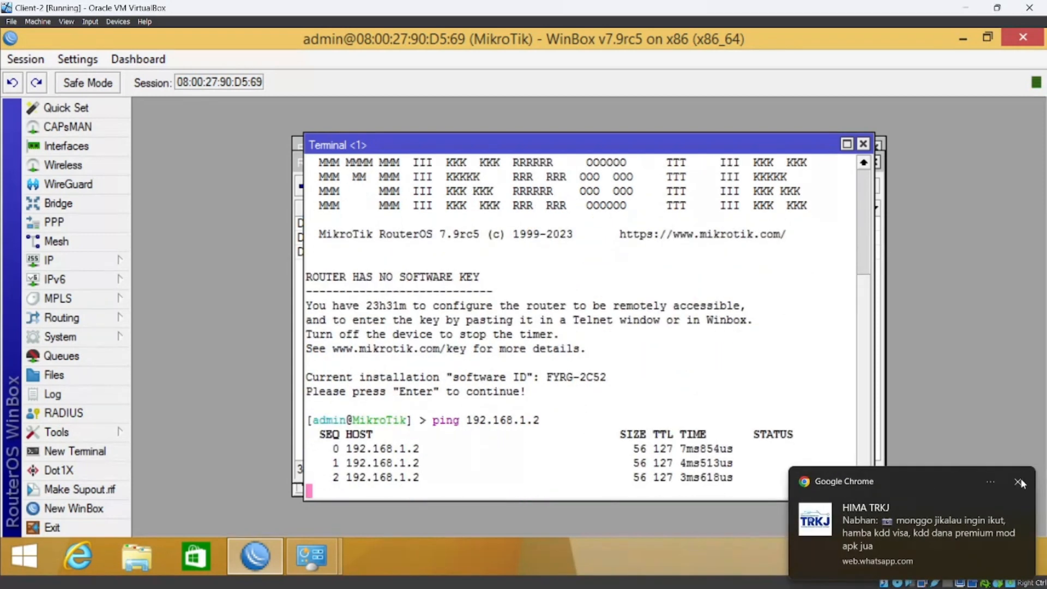
click(1019, 482)
key(ctrl+c)
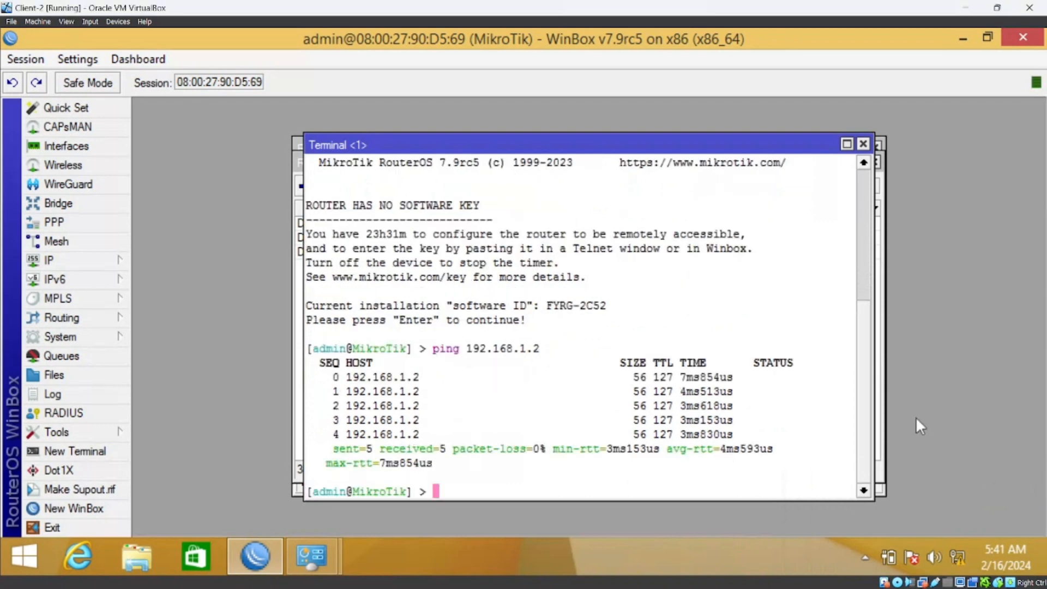
Open a Command Prompt on Client-2, ping Client-1 at 192.168.1.2 and stop the ping
click(8, 567)
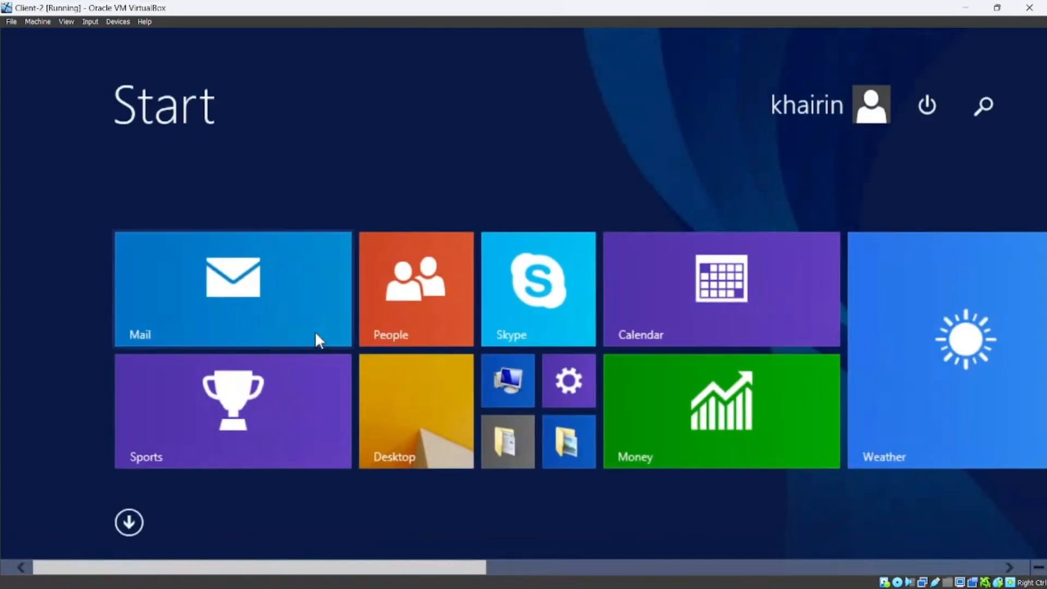
text(cm)
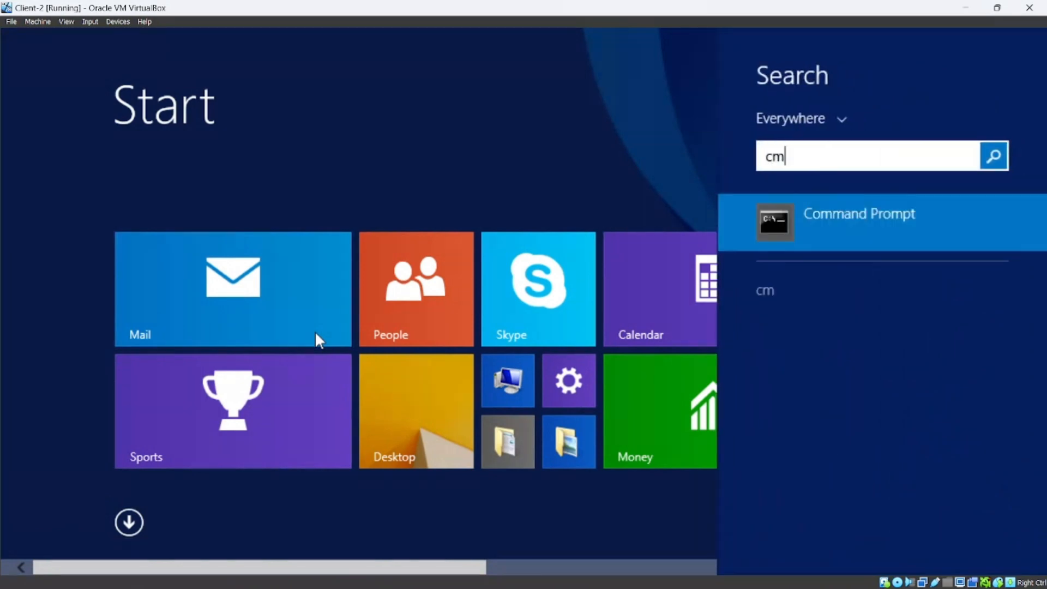
click(806, 213)
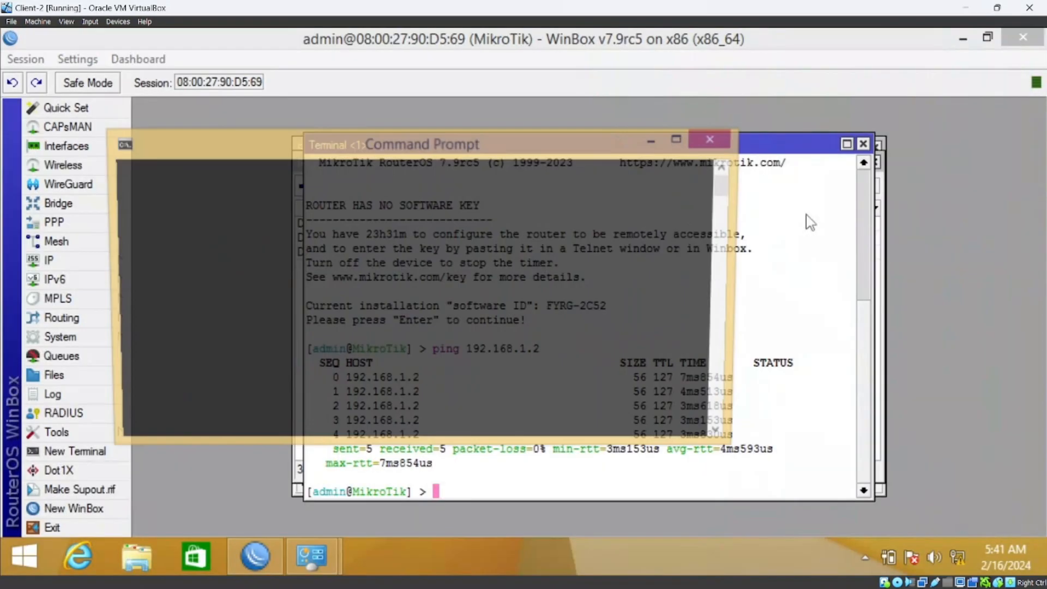
text(p)
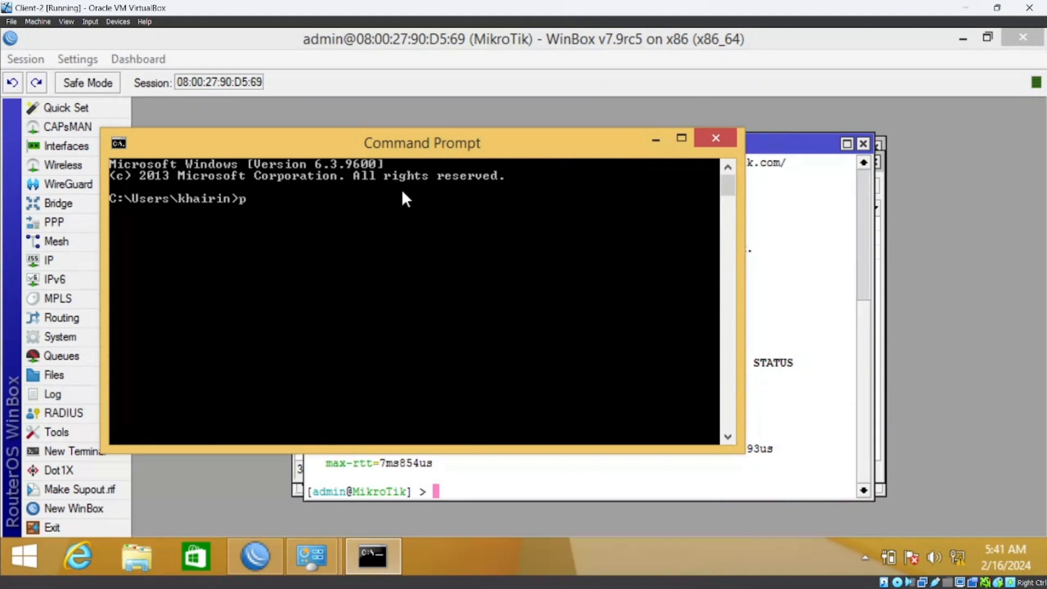
text(ing 192.168.2.2)
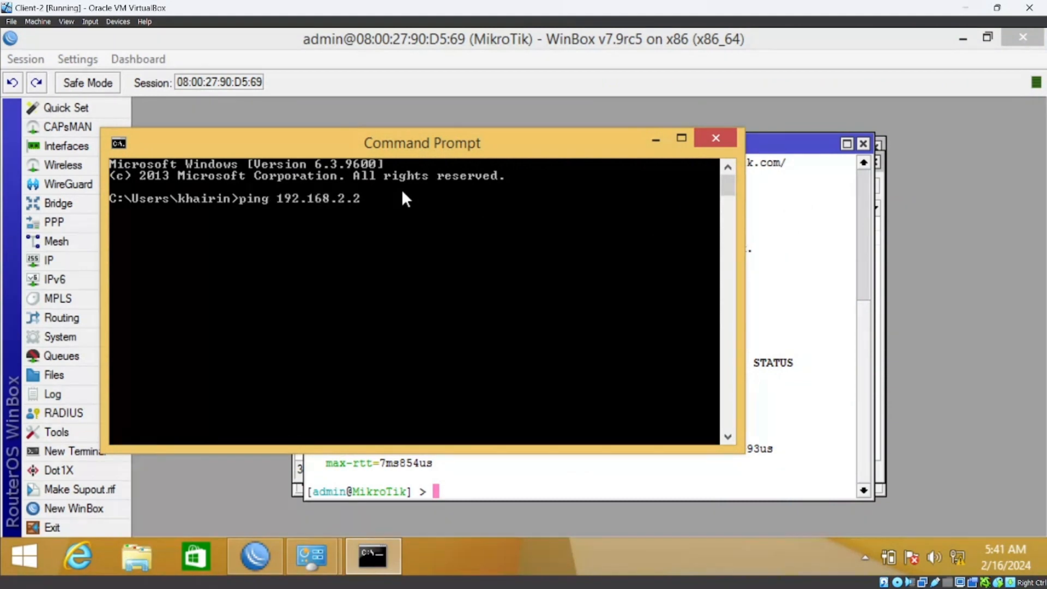
key(BackSpace)
key(BackSpace)
text(1.2)
key(Return)
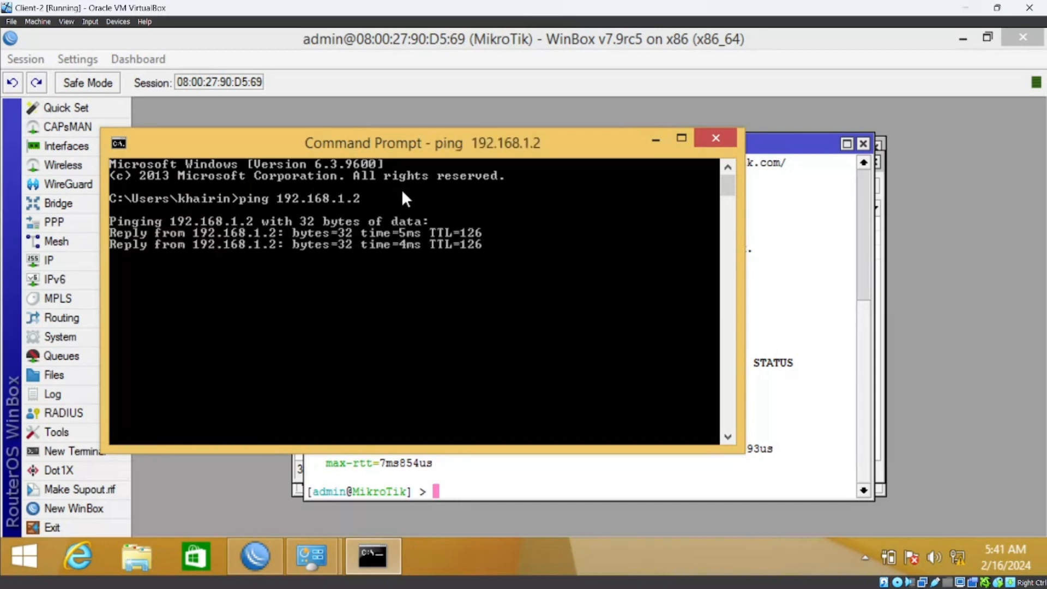
key(ctrl+c)
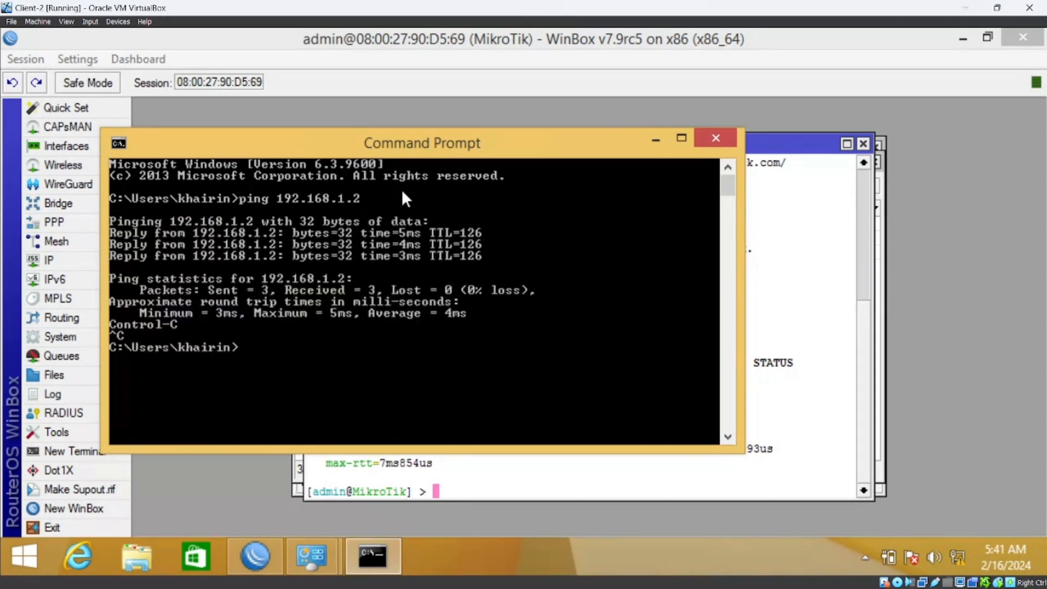
Ping Client-1's gateway 192.168.1.1 from Client-2's Command Prompt and stop the ping
key(Up)
key(BackSpace)
text(192.168.1.1)
key(Return)
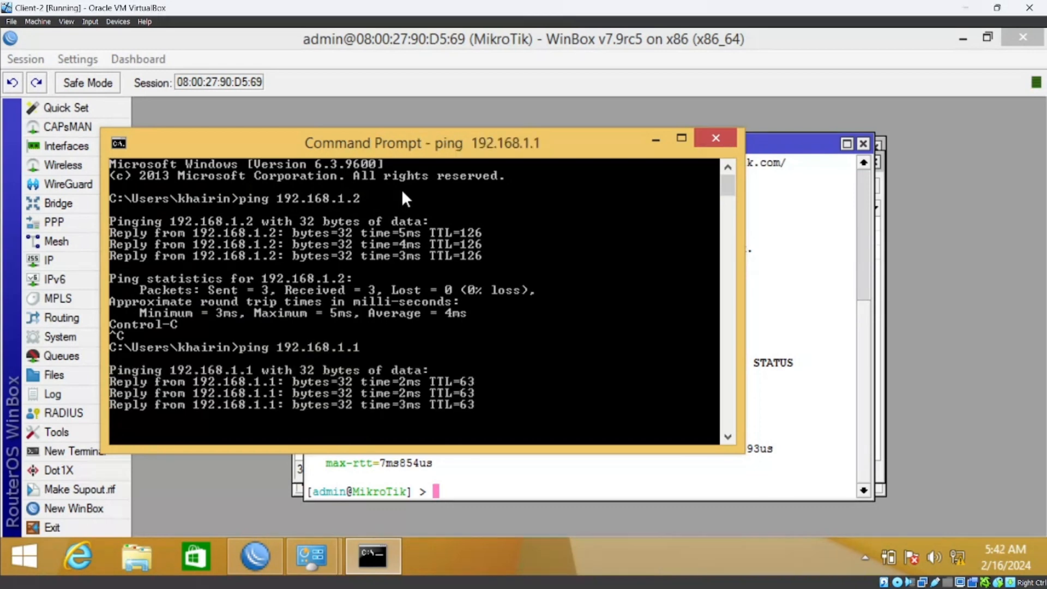
key(ctrl+c)
Ping the first router's link address 10.10.10.1 from Client-2 and close the Command Prompt
key(Up)
key(BackSpace)
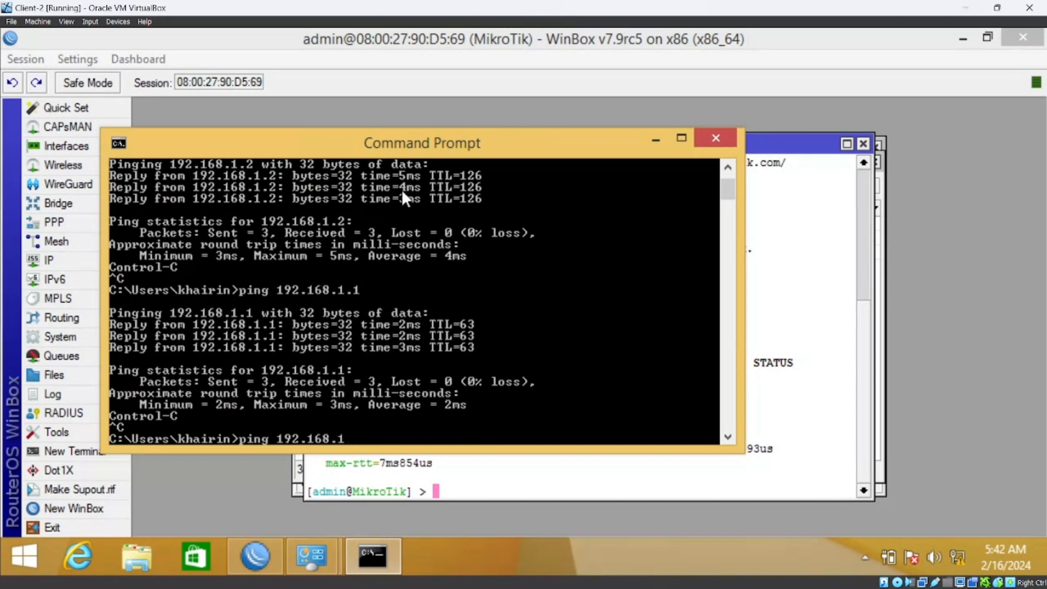
key(BackSpace)
key(BackSpace)
key(BackSpace)
key(BackSpace)
key(BackSpace)
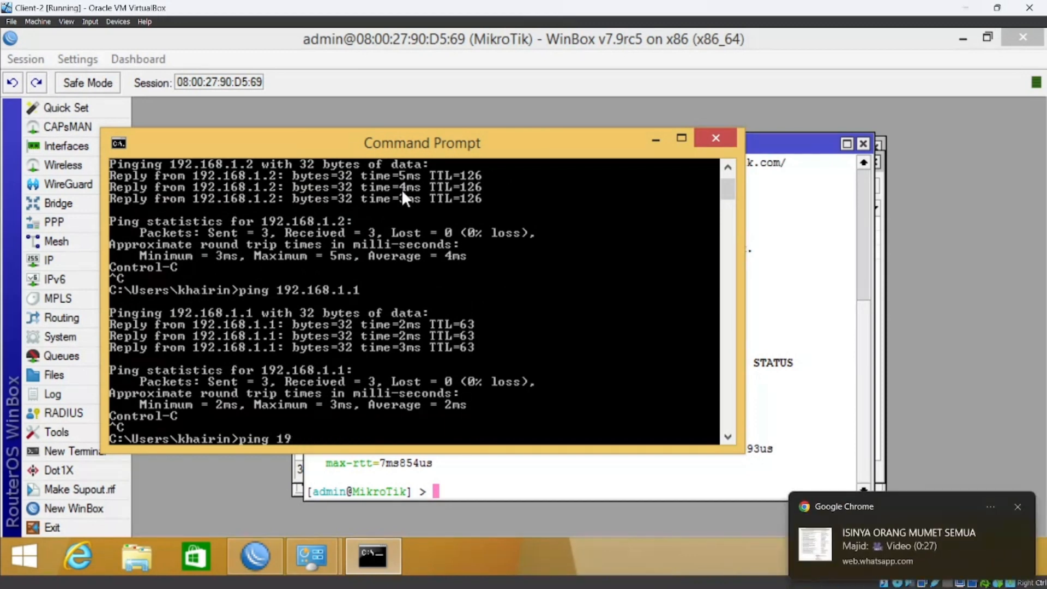
text(10.10.10.1)
key(Return)
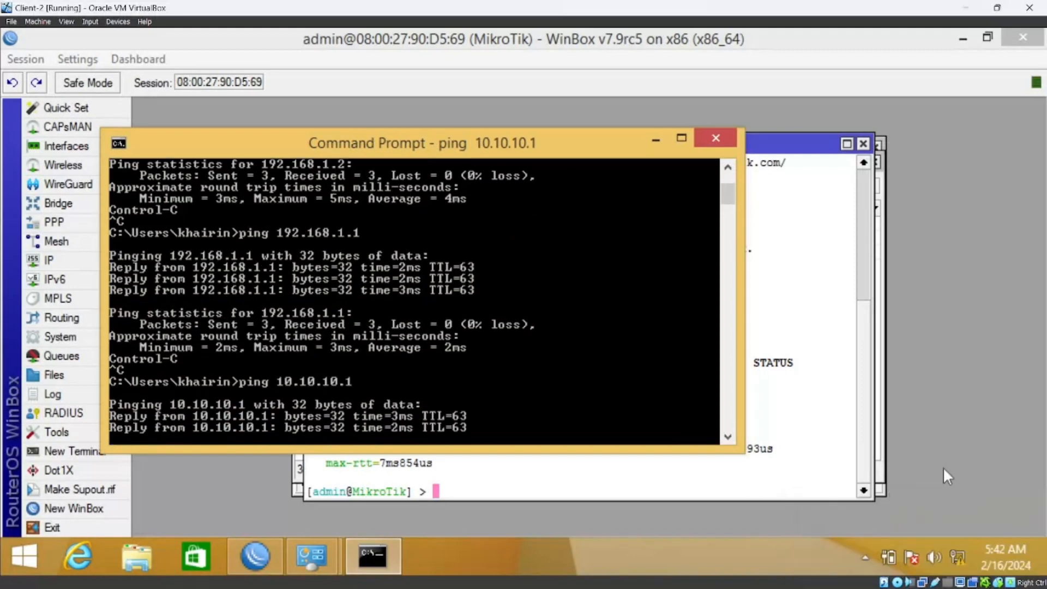
click(718, 137)
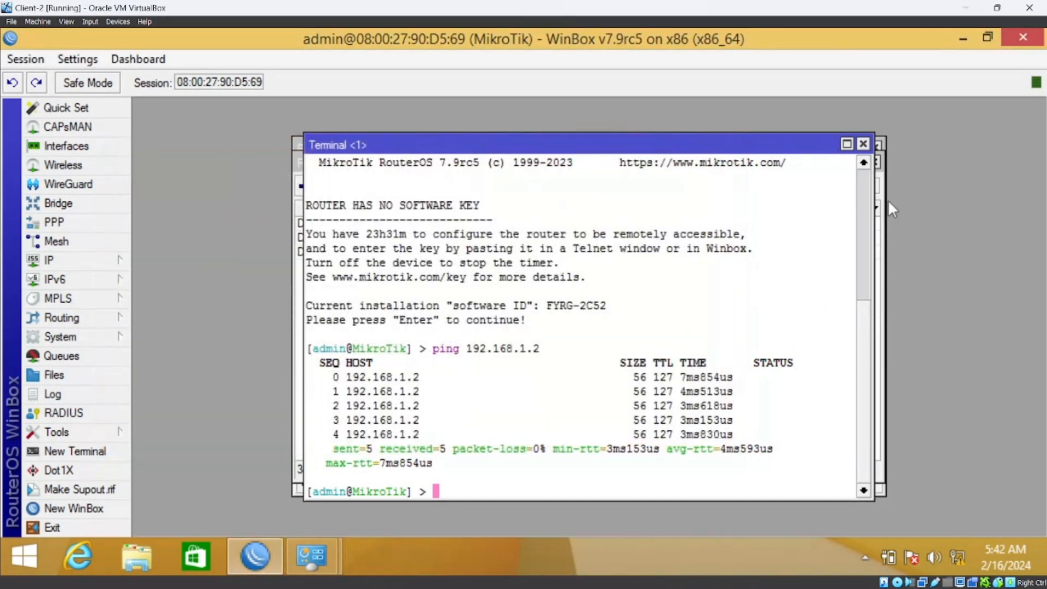
Review the second router's Route List in WinBox and open its RIP neighbors for inspection
click(882, 225)
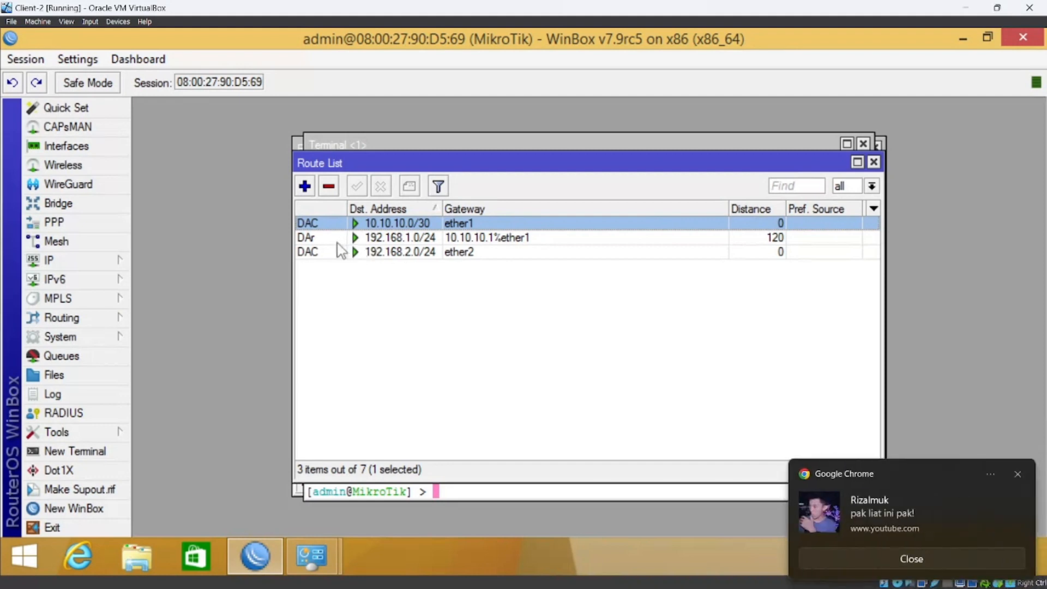
click(1017, 474)
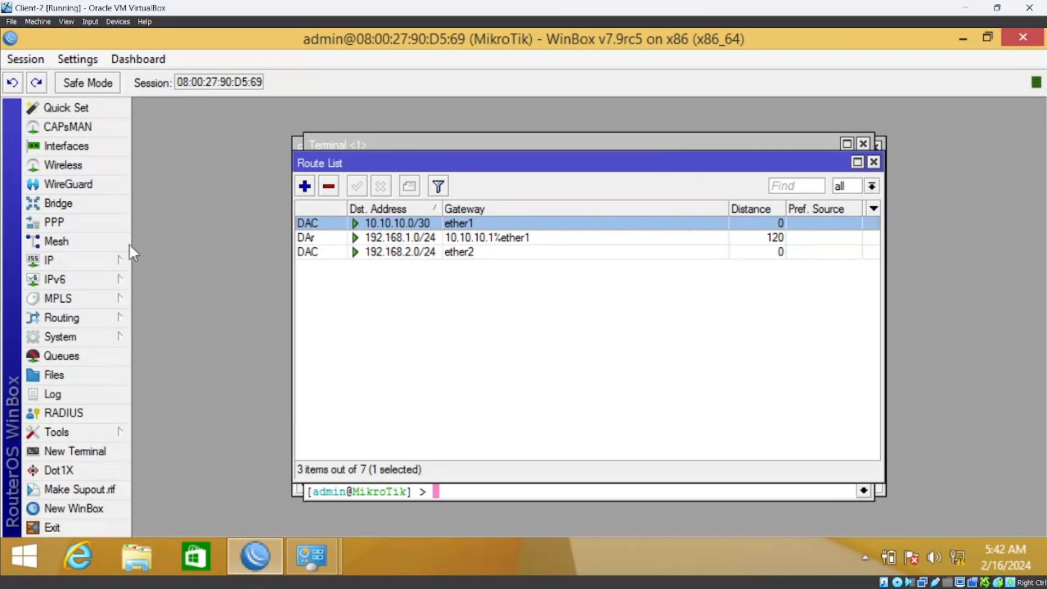
click(84, 317)
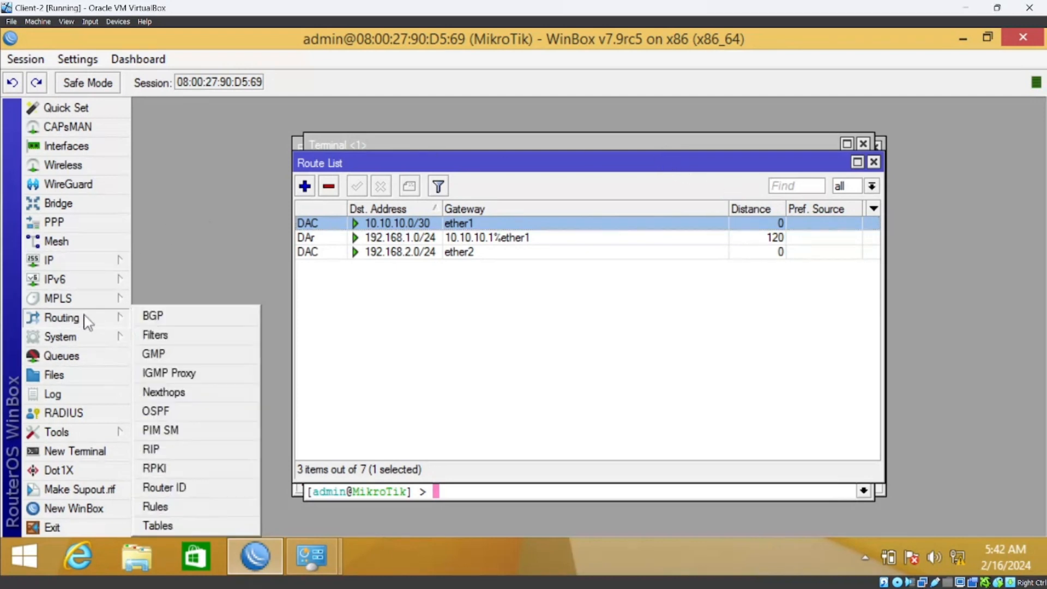
click(150, 449)
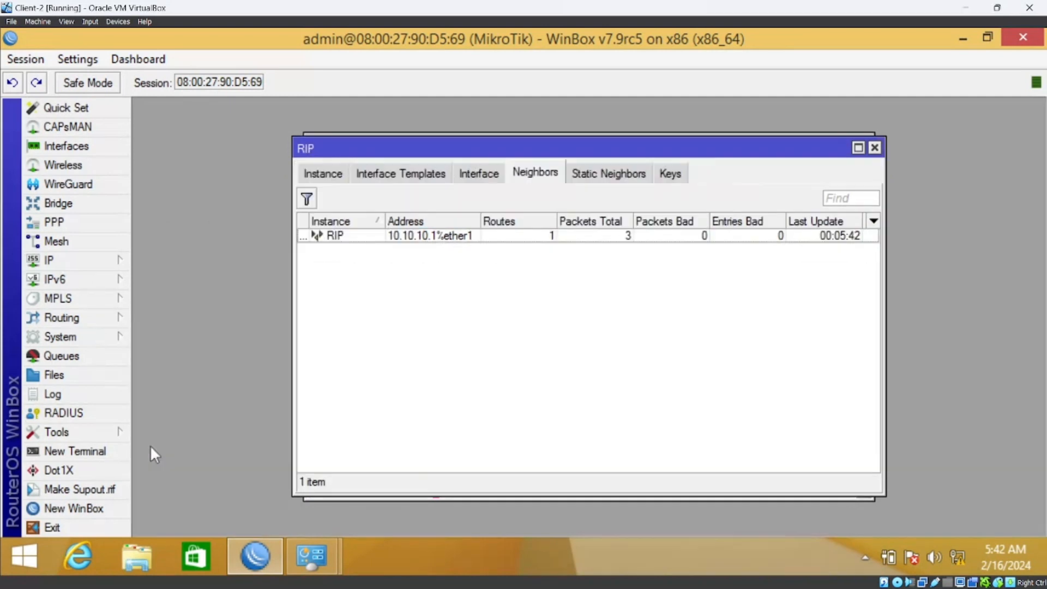
Review the settings of the second router's RIP instance, including its redistribution options, and close them
click(322, 176)
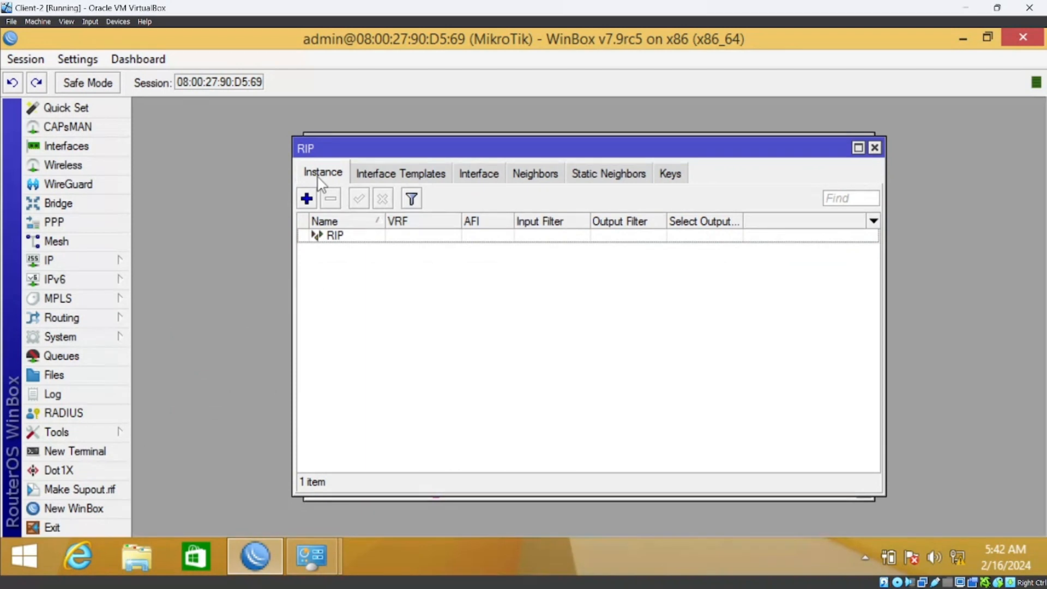
click(354, 238)
double_click(354, 240)
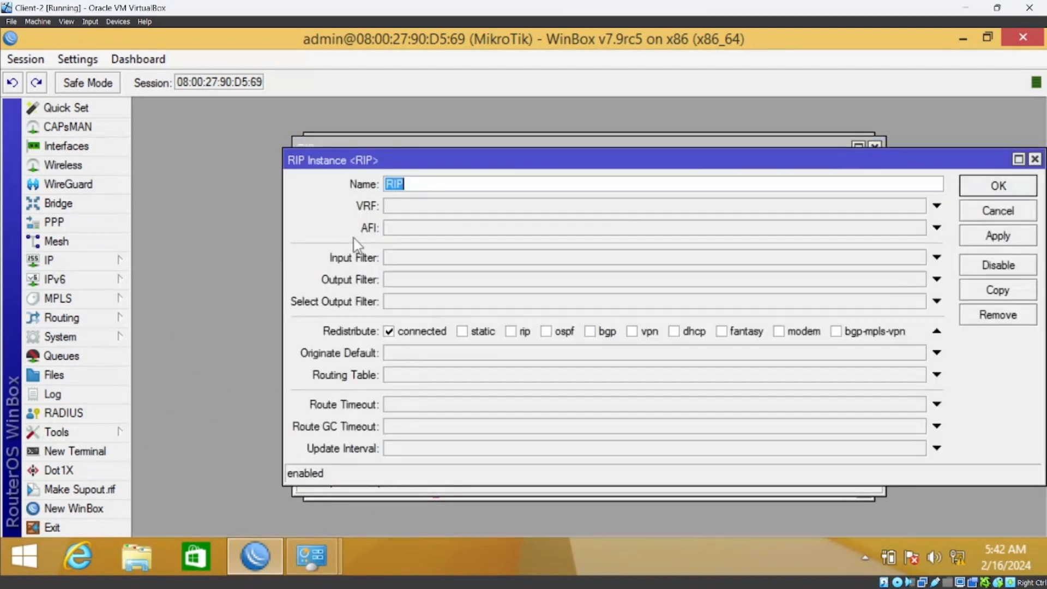
click(1006, 185)
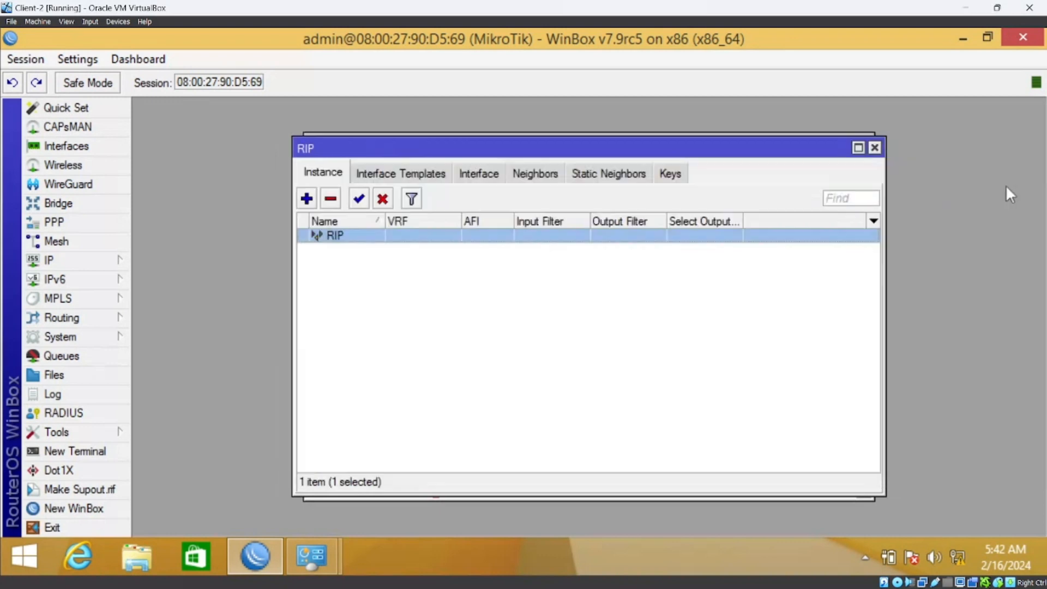
Review the rip-interface-1 interface template, compare it with the topology diagram in Cisco Packet Tracer, and close the template
click(448, 177)
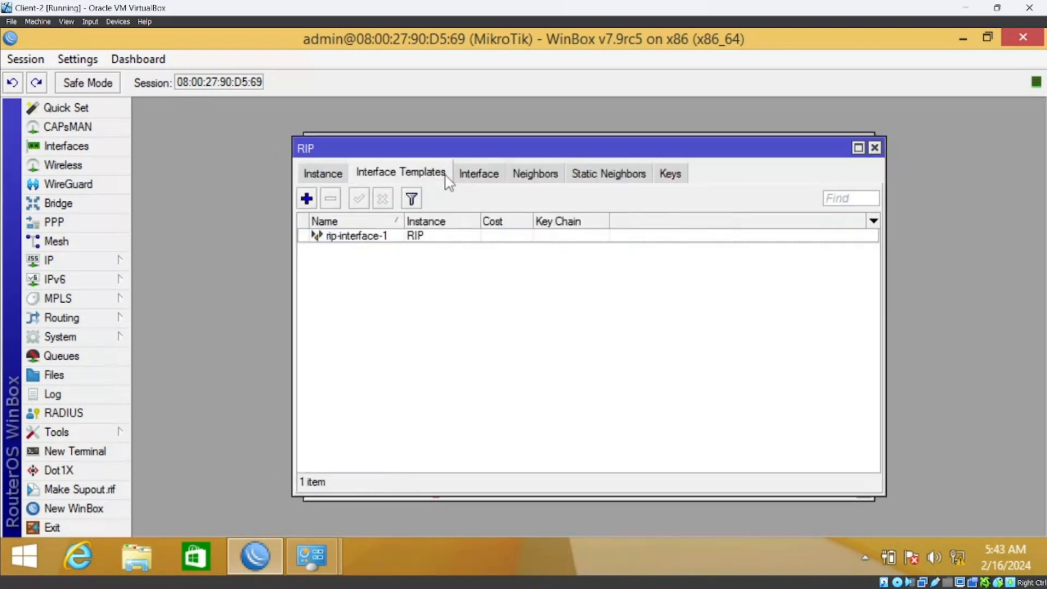
double_click(353, 236)
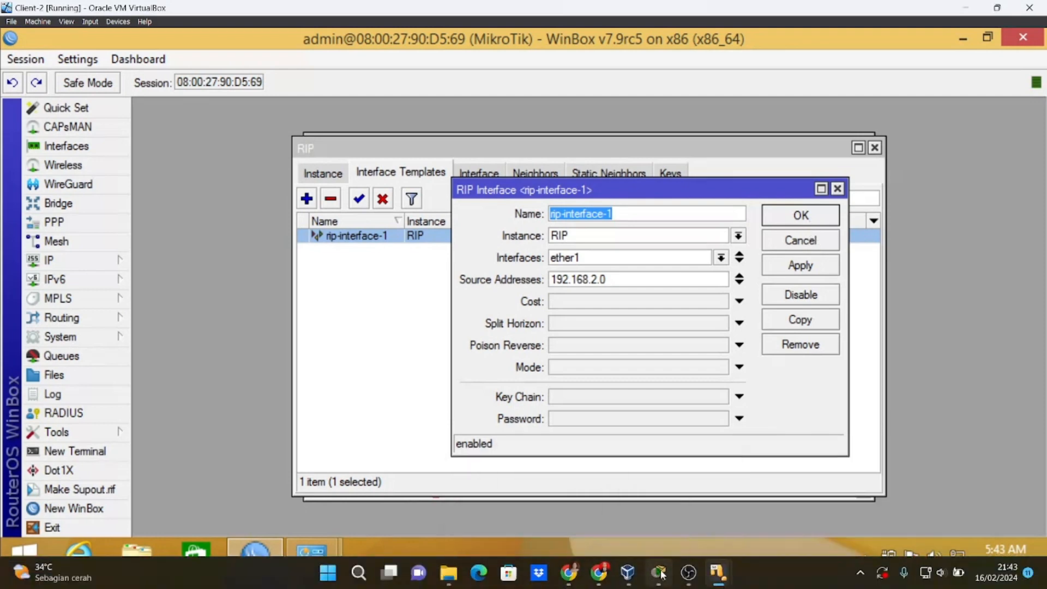
click(659, 573)
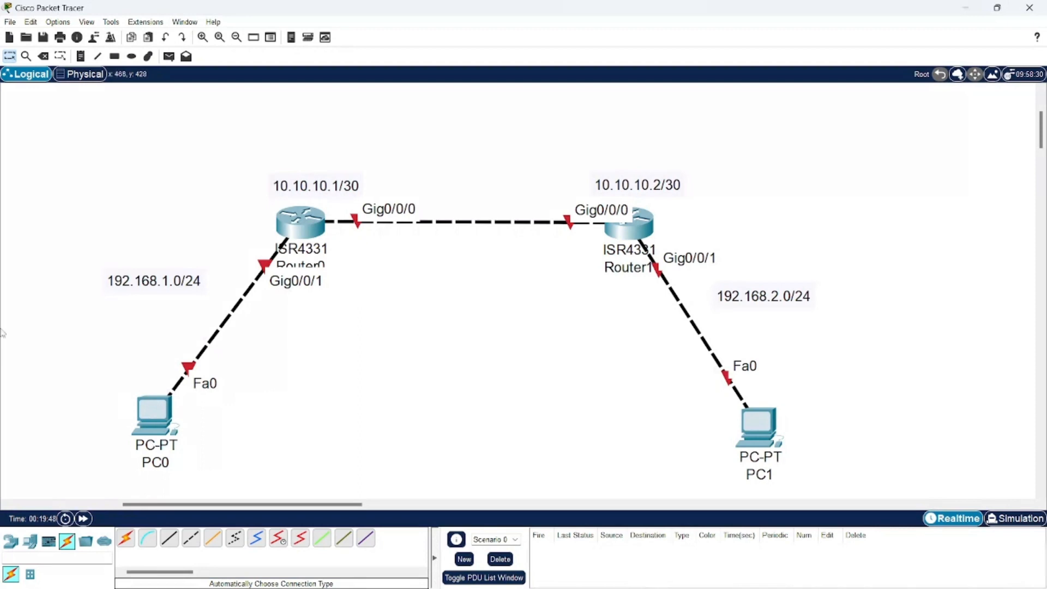
drag(311, 451, 3, 326)
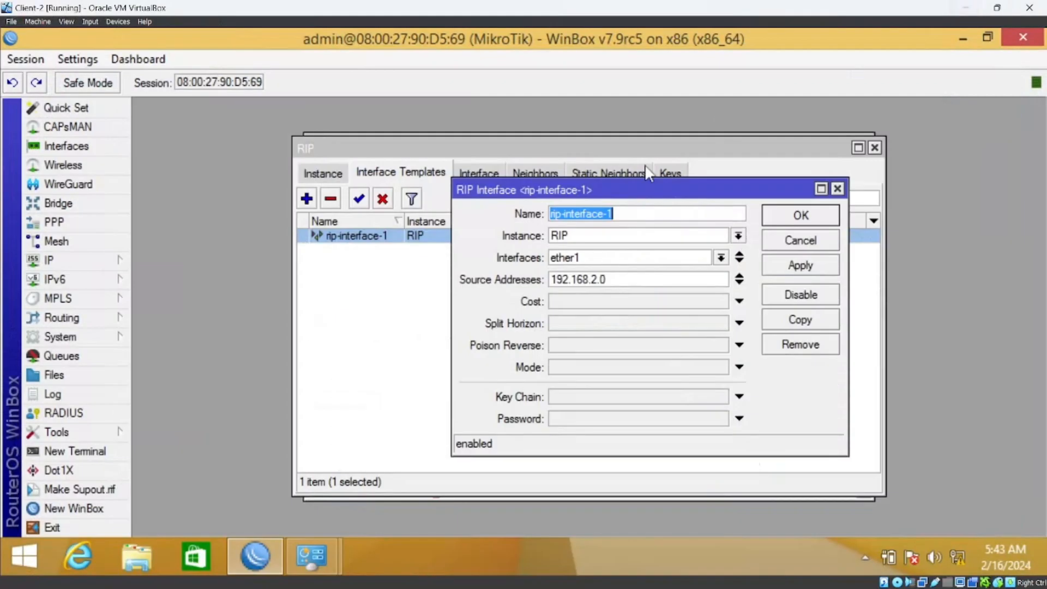
click(813, 218)
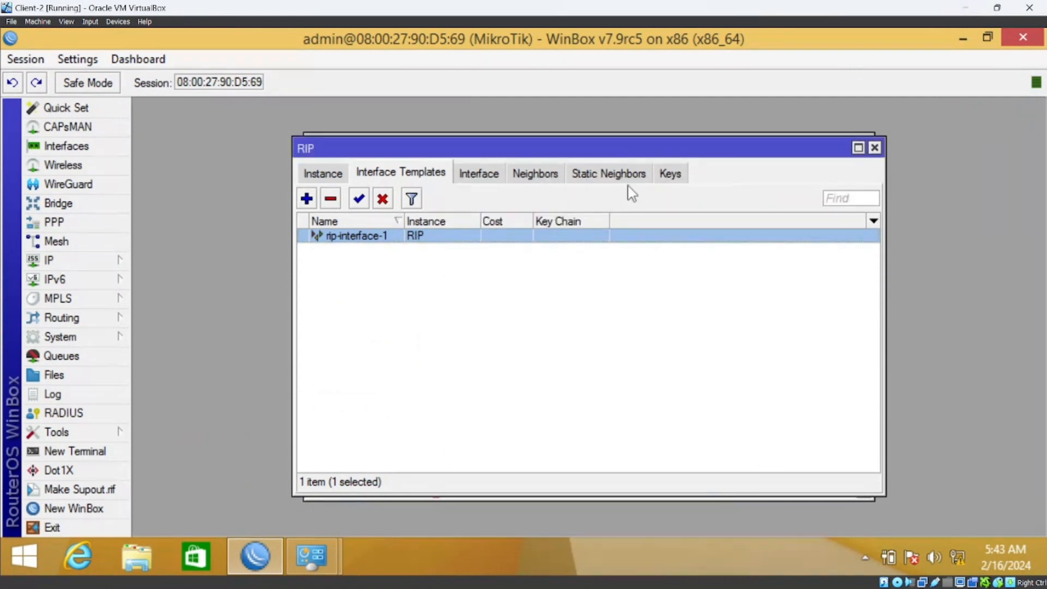
Check the second router's RIP static neighbors against the Cisco Packet Tracer topology and return to WinBox, dismissing the chat notification
click(606, 176)
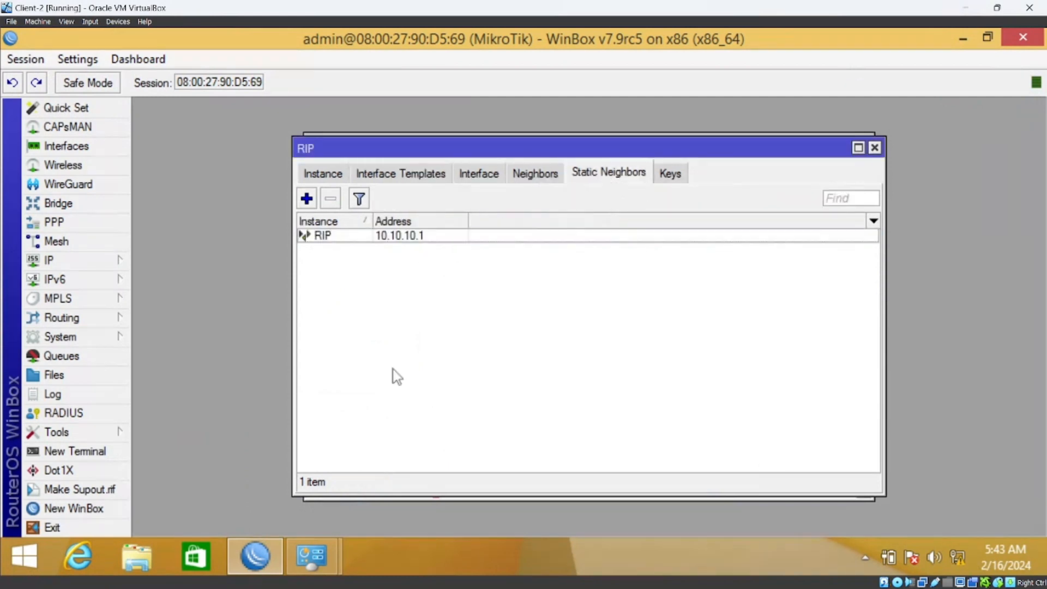
click(658, 579)
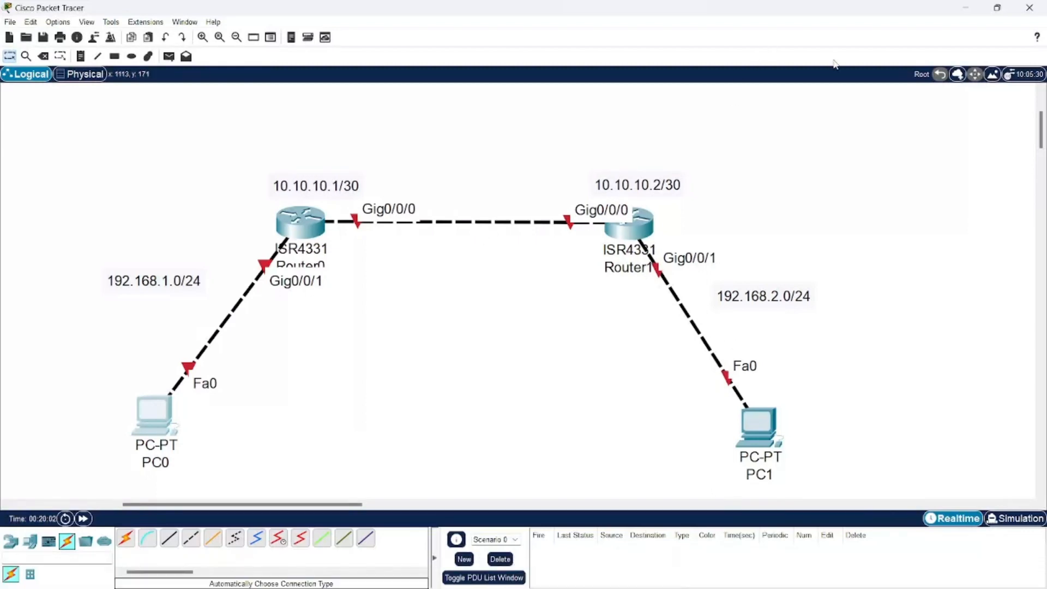
click(969, 6)
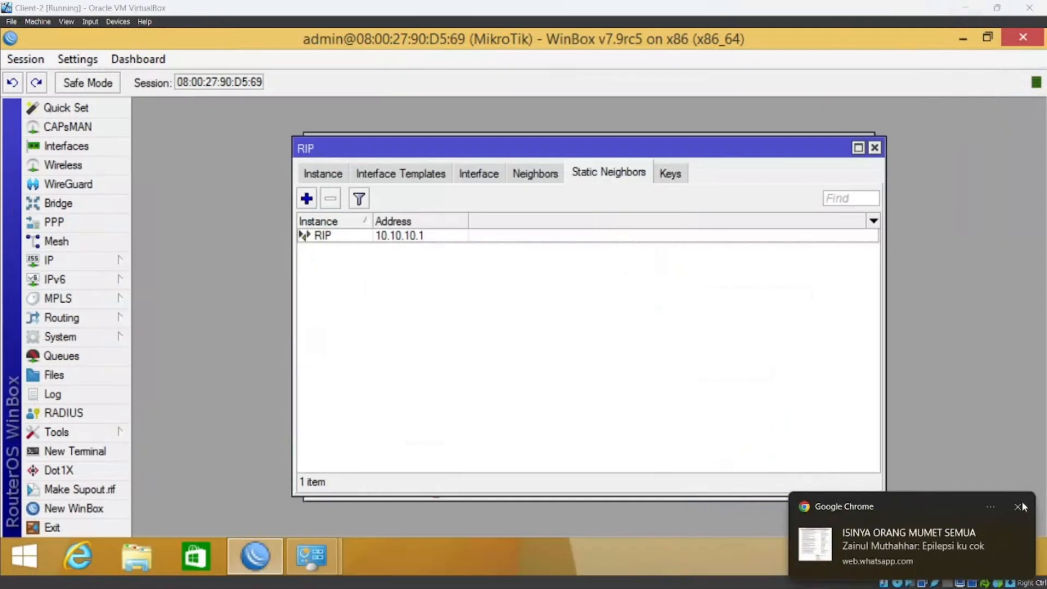
click(1017, 507)
Review the RIP keys and neighbors and close the RIP window to expose the Route List, dismissing the chat notification
click(675, 175)
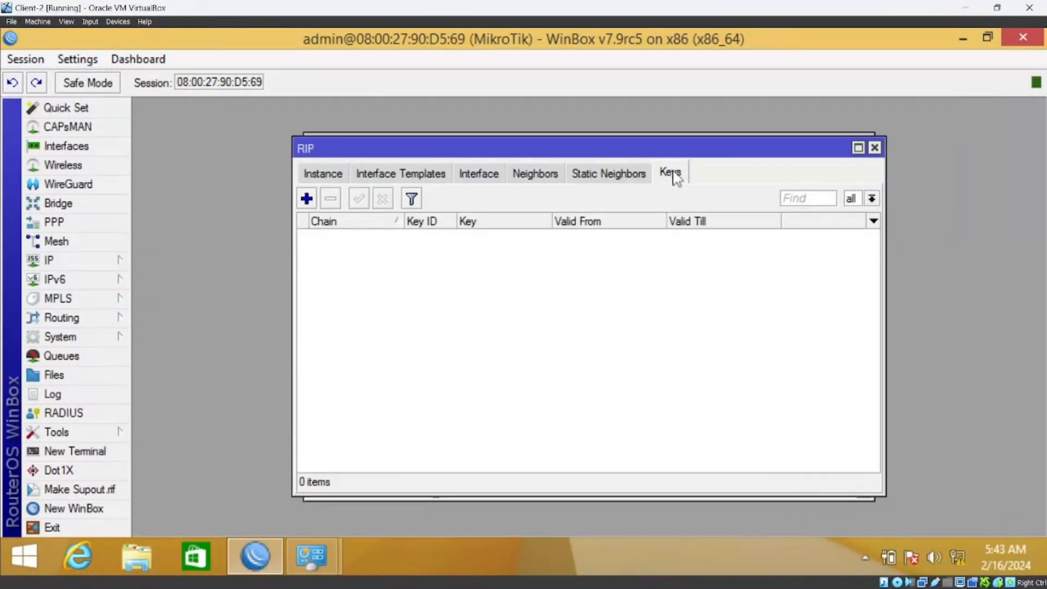
click(554, 180)
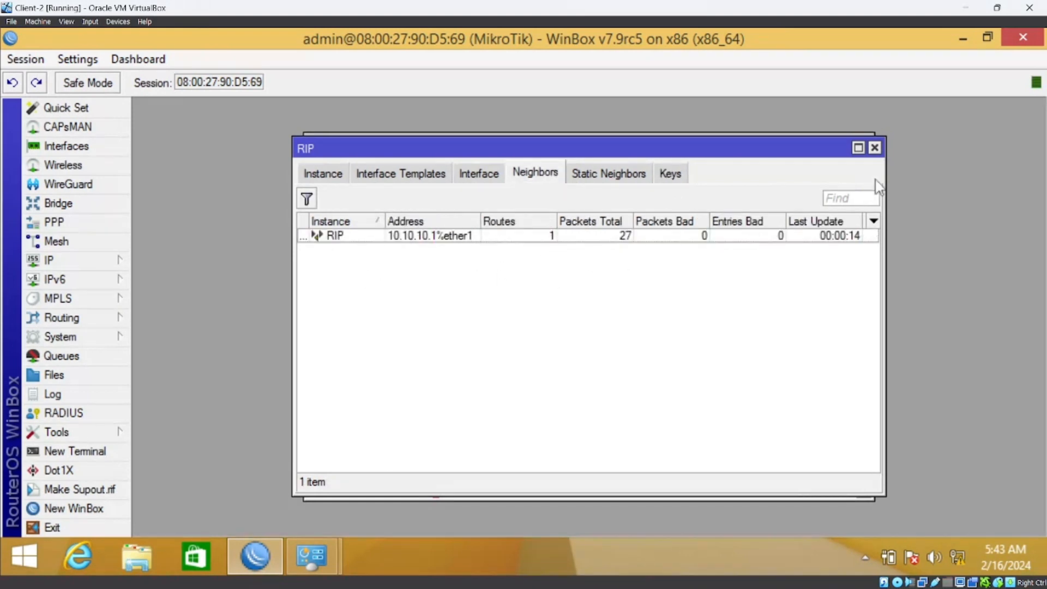
click(875, 148)
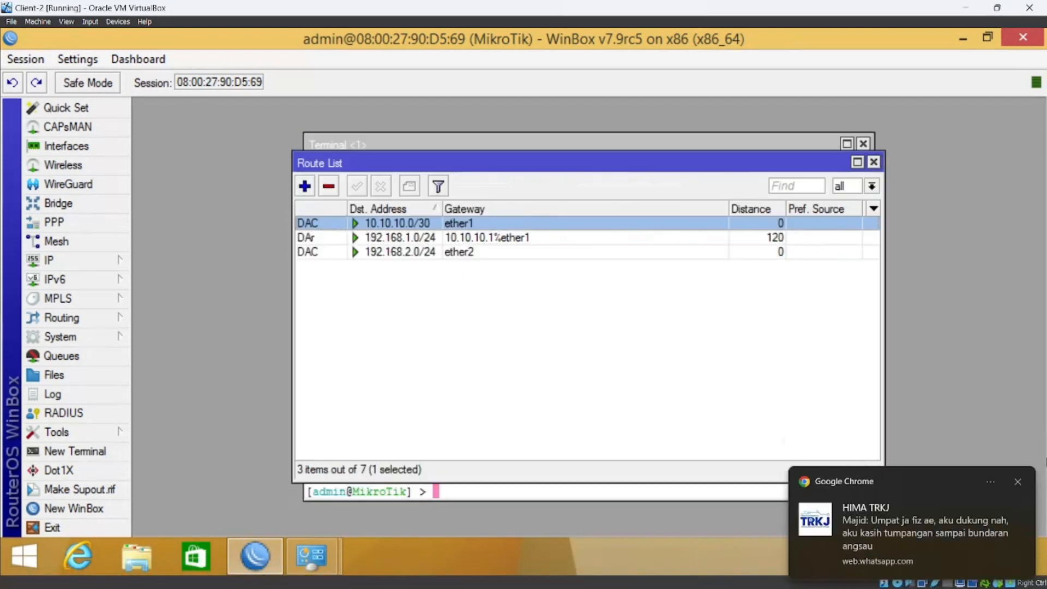
click(1015, 480)
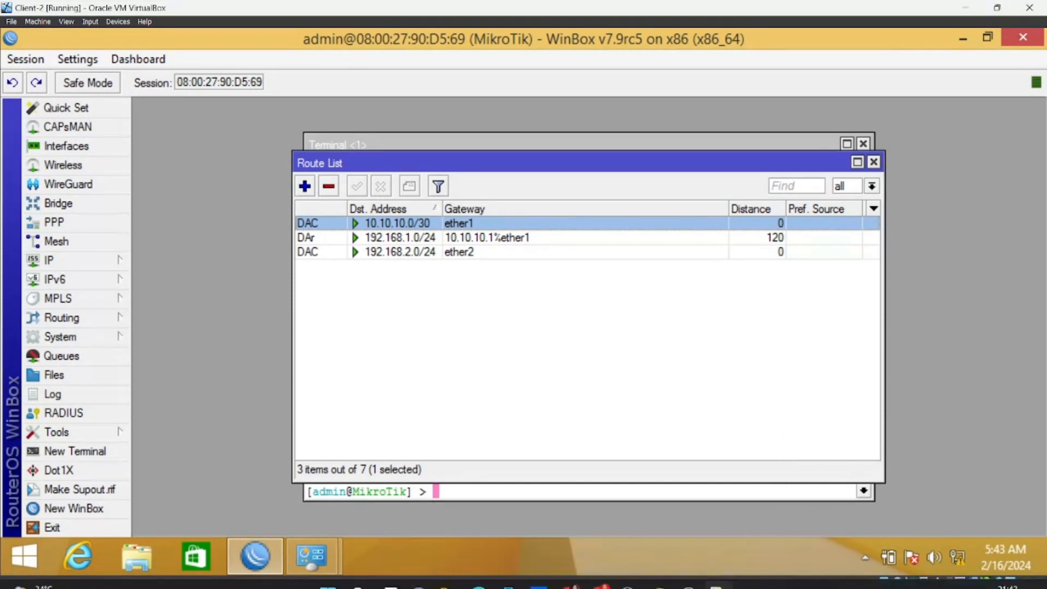
Examine the router and client topology in Cisco Packet Tracer and return to the second router's Route List in WinBox
mouse_move(654, 579)
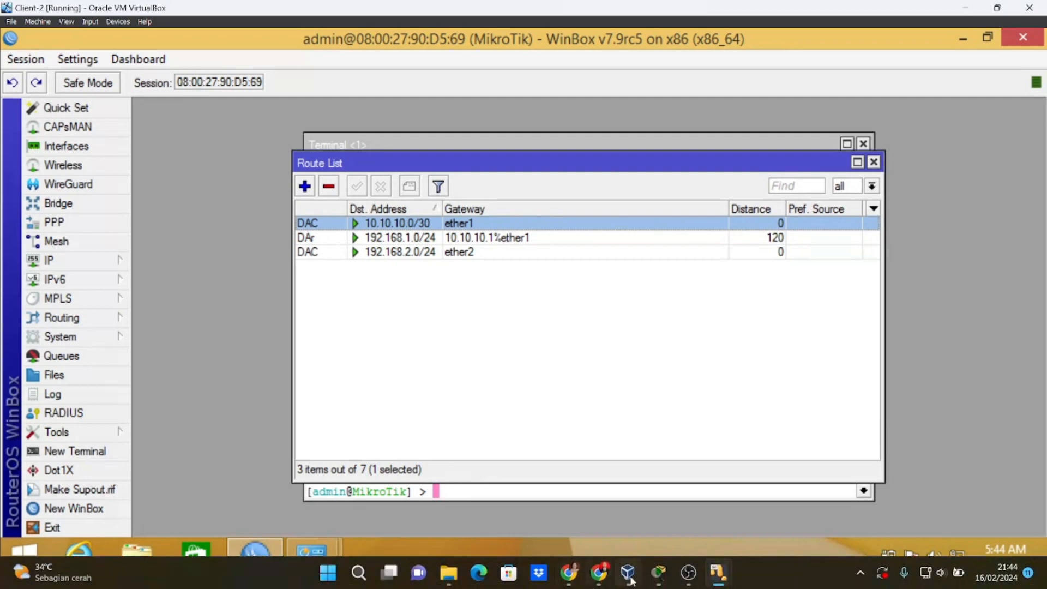
click(652, 579)
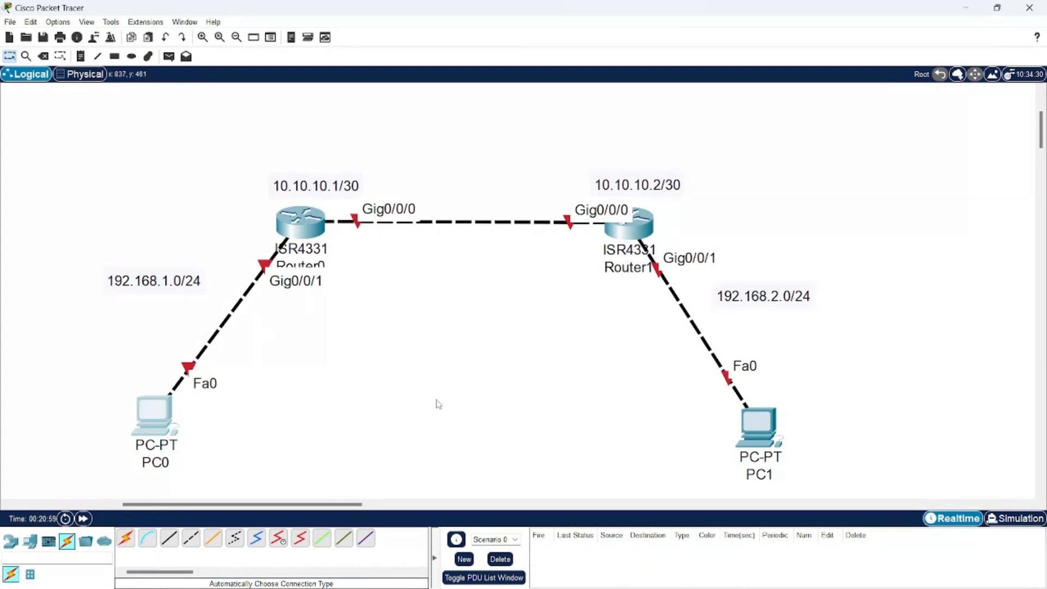
click(965, 8)
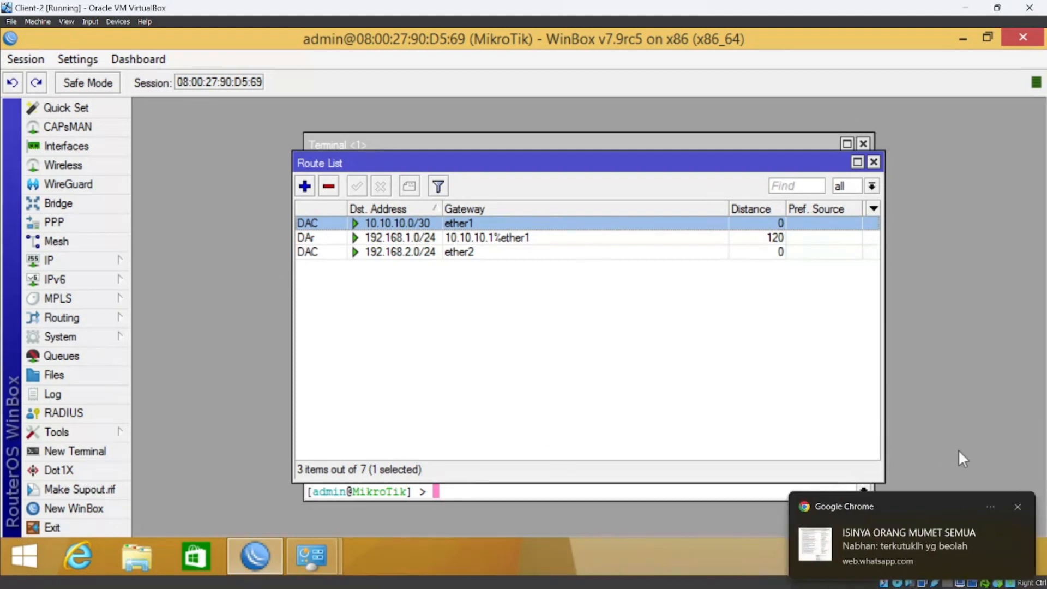
click(1019, 507)
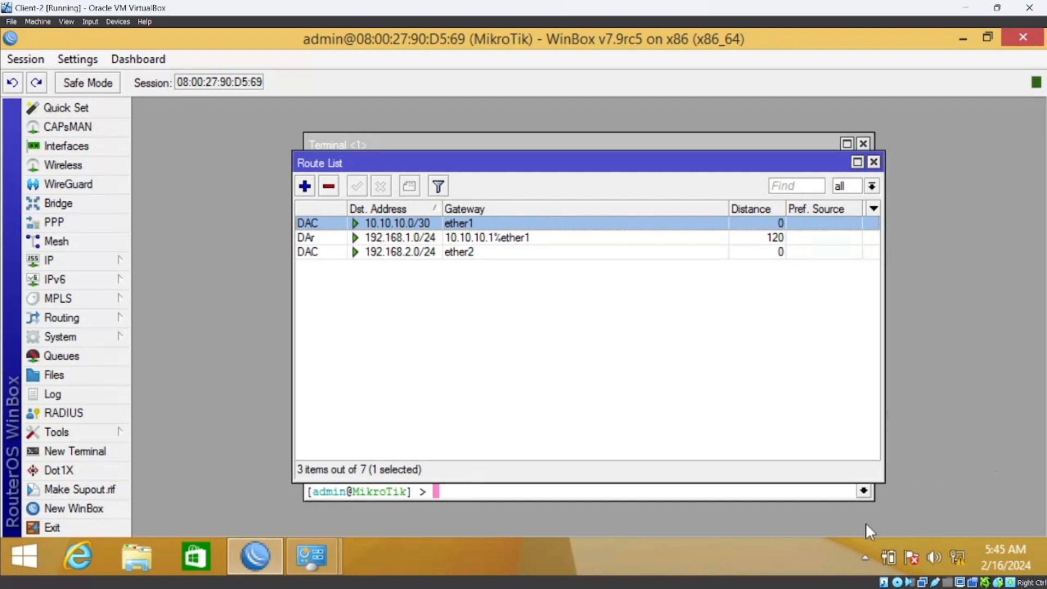
mouse_move(700, 587)
click(683, 577)
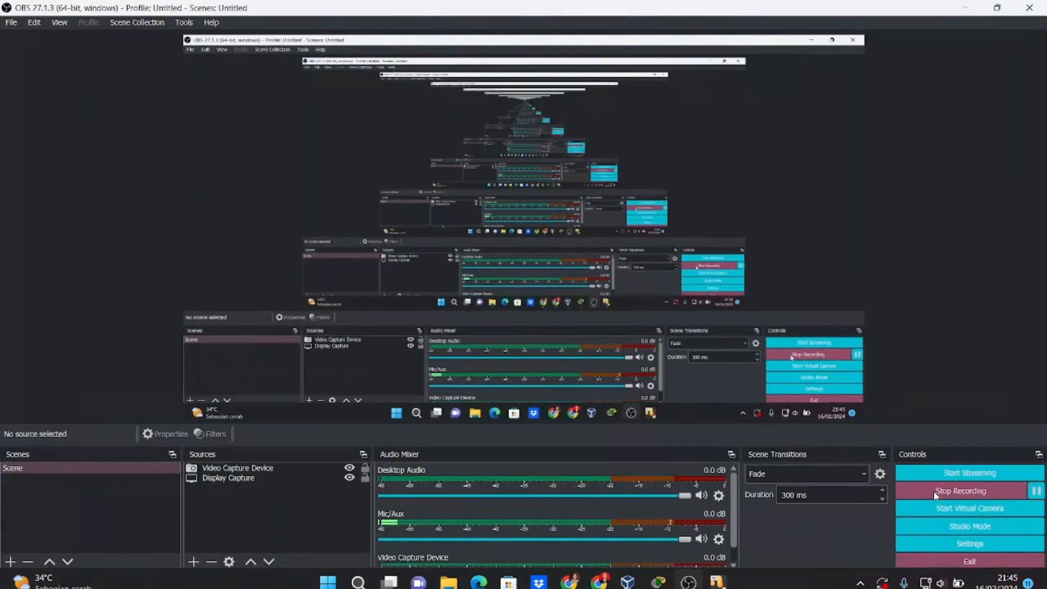